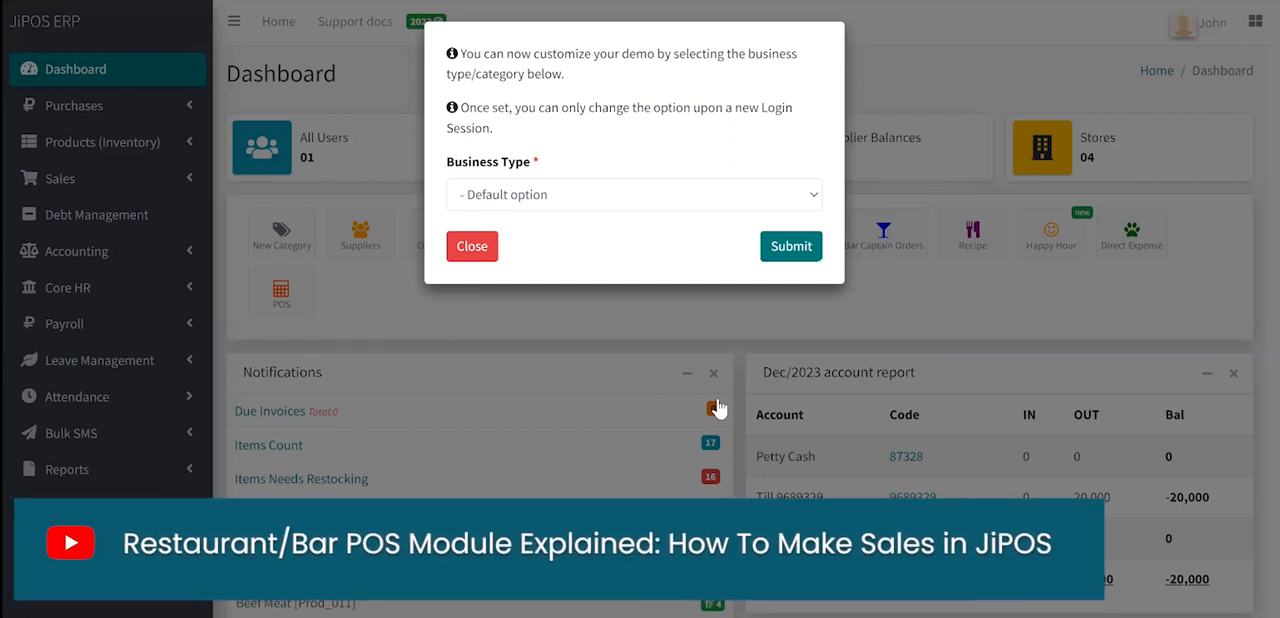
- Set the demo's business type to Bar and Restaurant and submit the choice
key("Return")
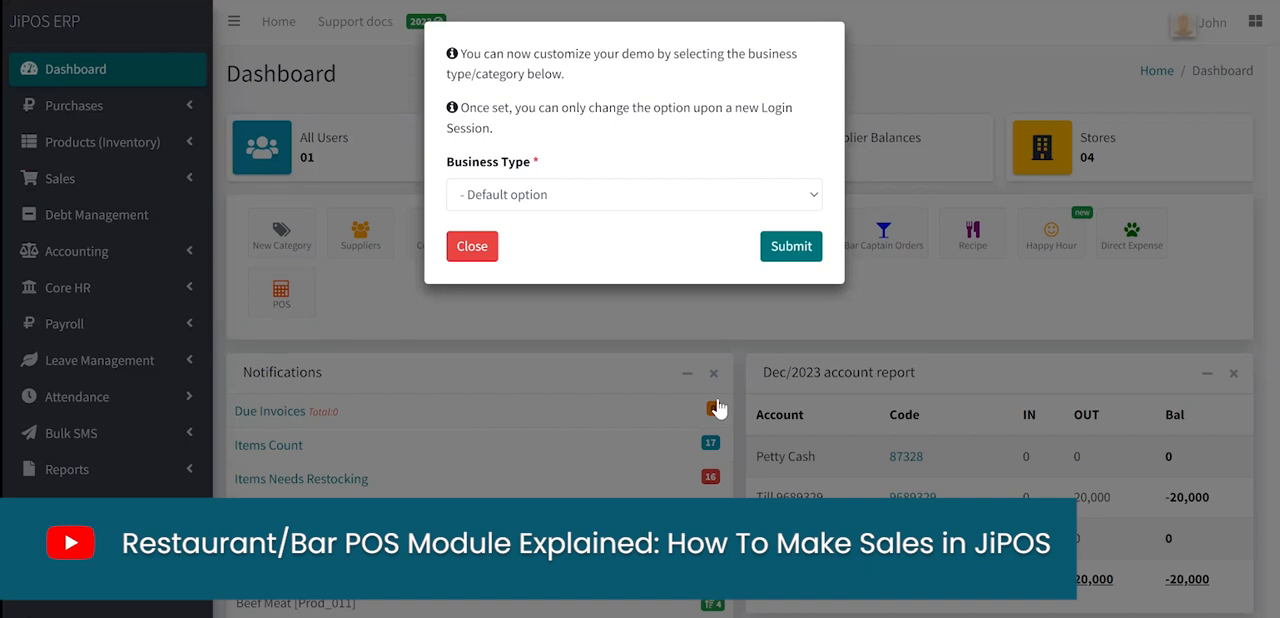
left_click(700, 196)
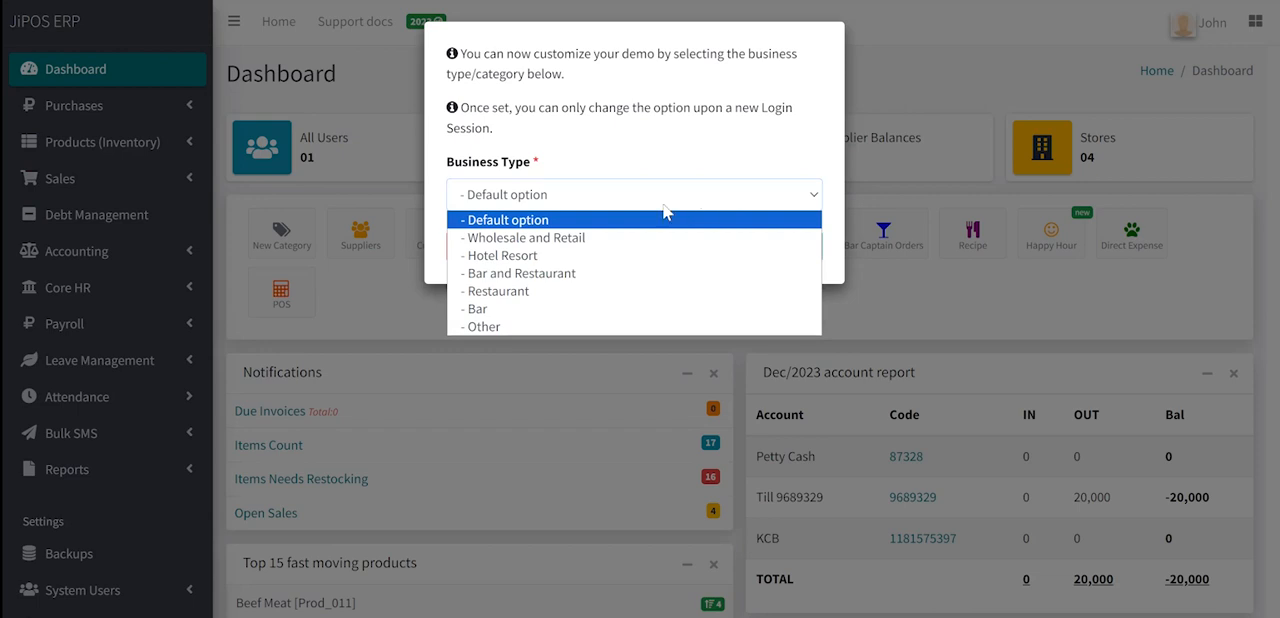
left_click(543, 274)
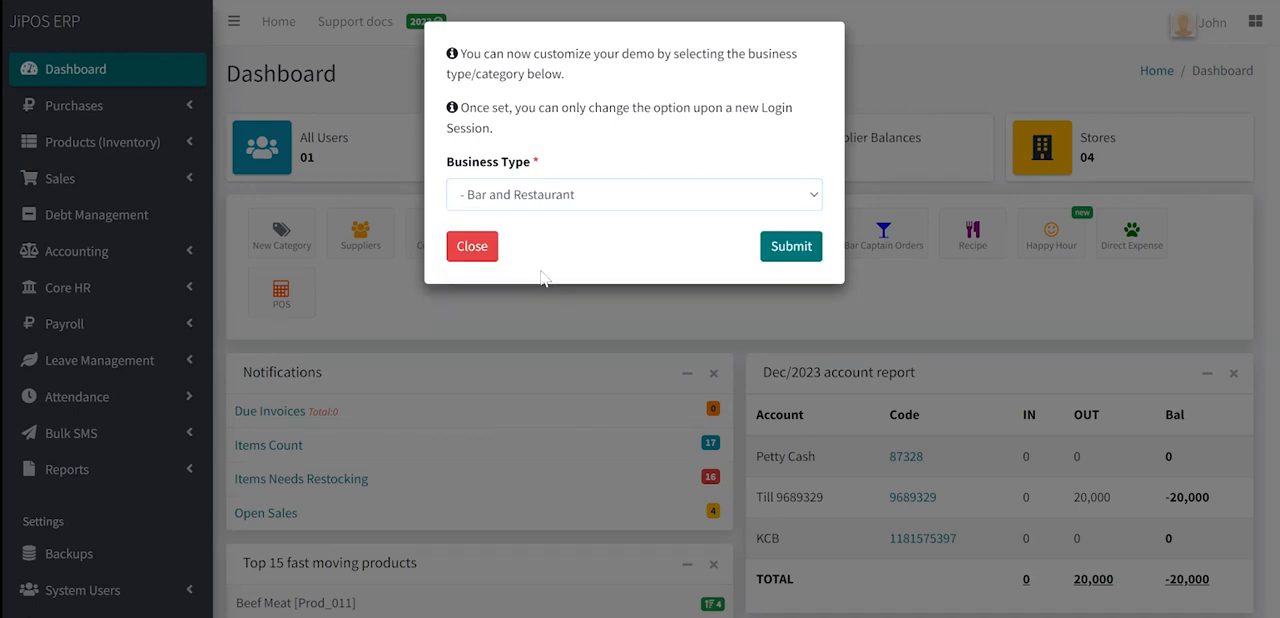
left_click(788, 258)
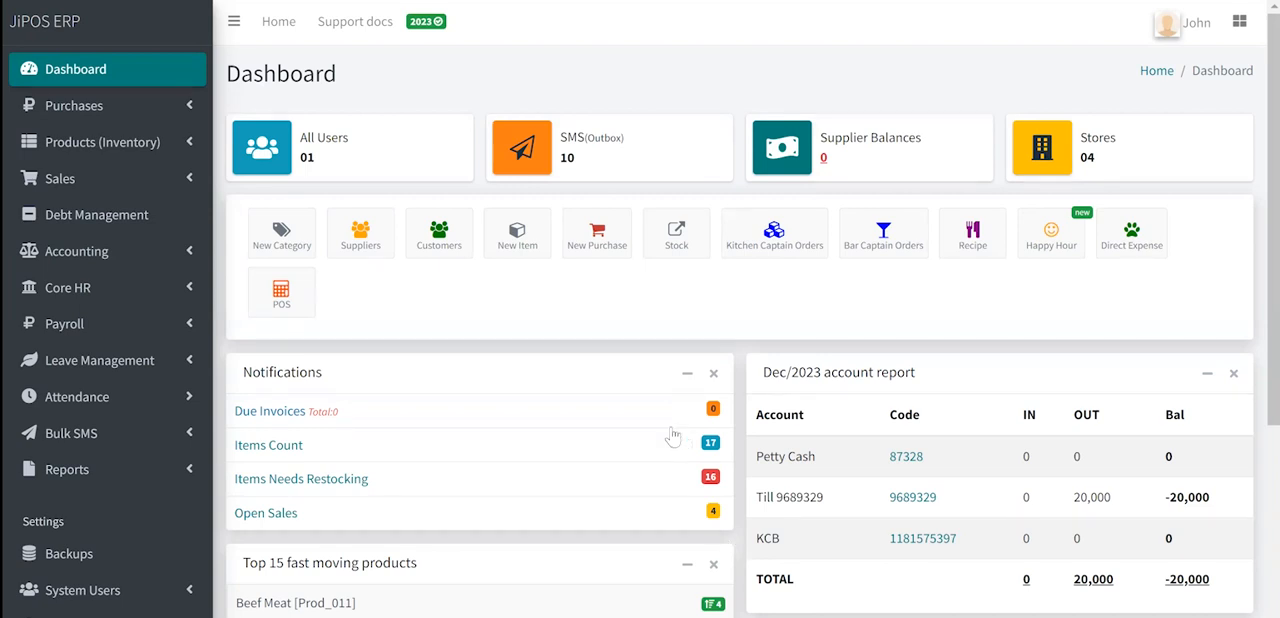
- Open the POS module from the dashboard and choose Selling store as the selling point
left_click(282, 300)
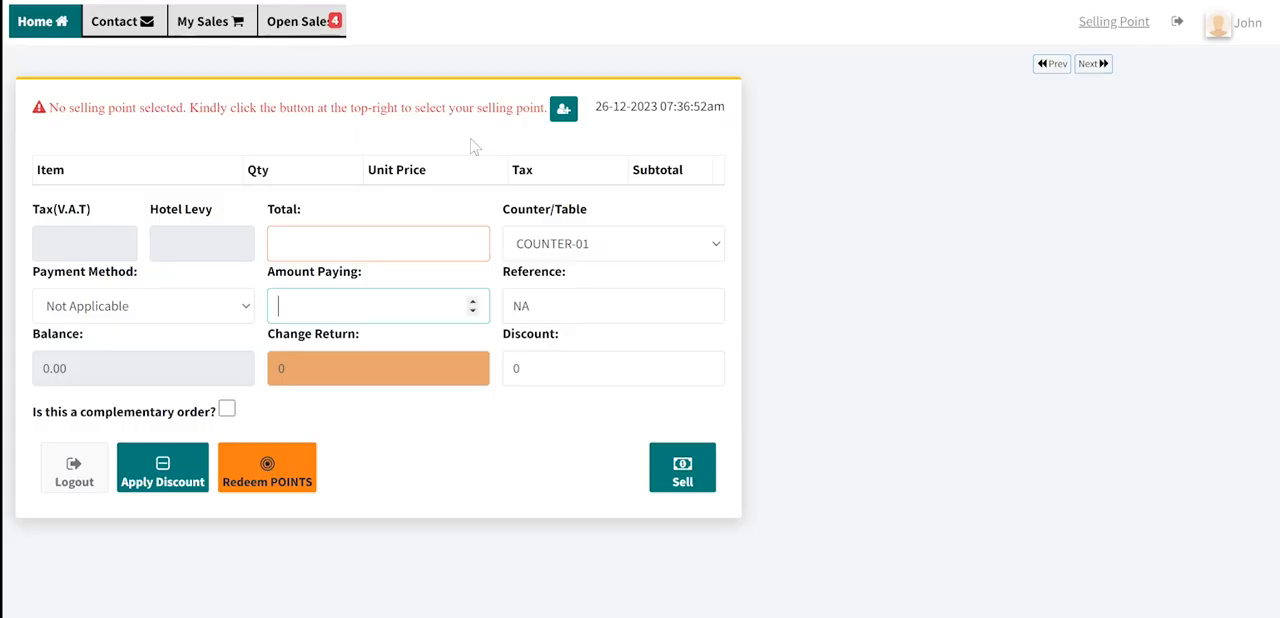
left_click(1113, 22)
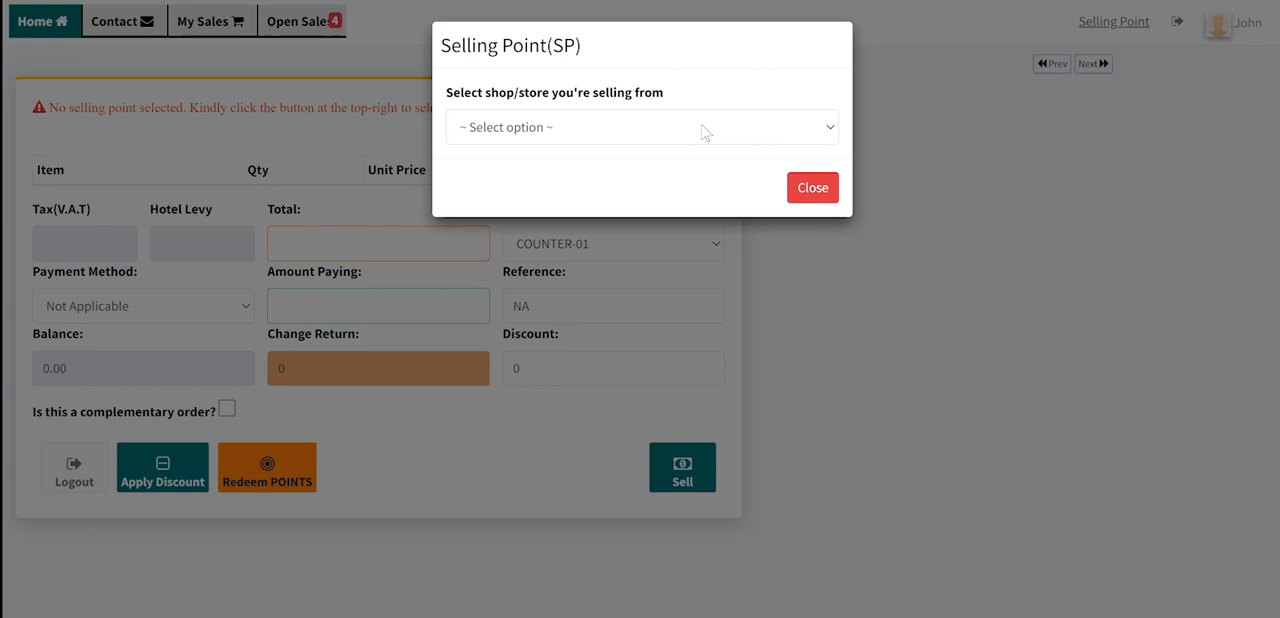
left_click(616, 124)
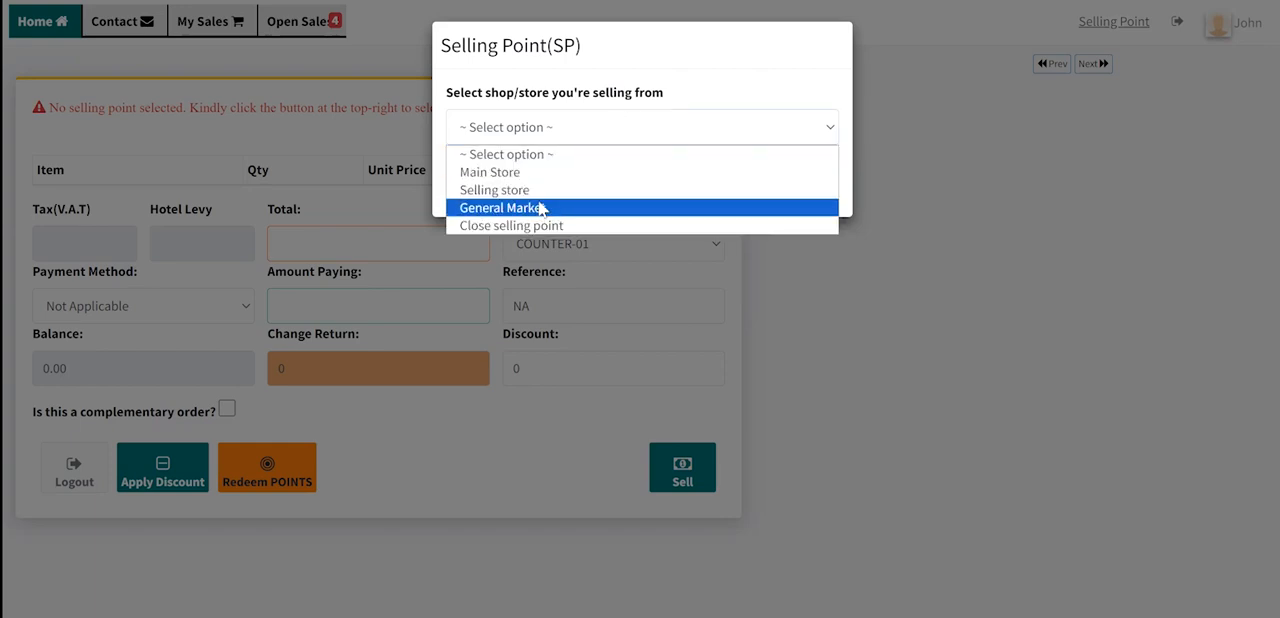
left_click(495, 190)
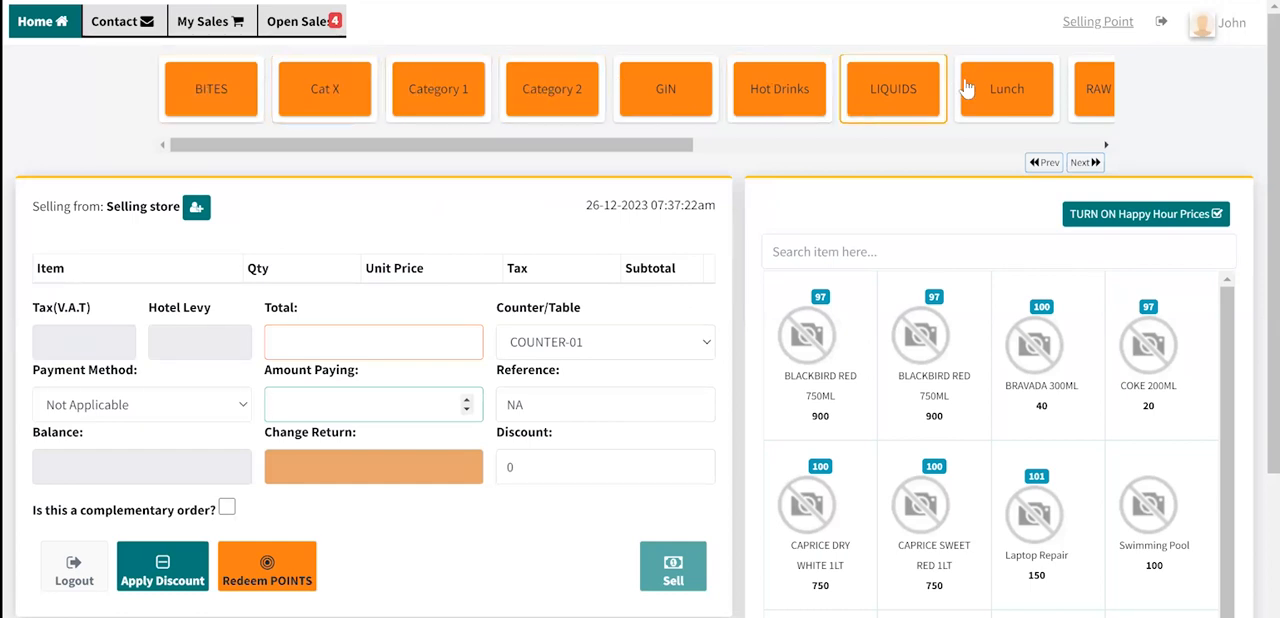
- Browse the product category strip and view the items under BITES, Cat X and GIN
mouse_move(488, 150)
left_mouse_down()
mouse_move(903, 140)
mouse_move(470, 153)
mouse_move(903, 137)
mouse_move(500, 148)
left_mouse_up()
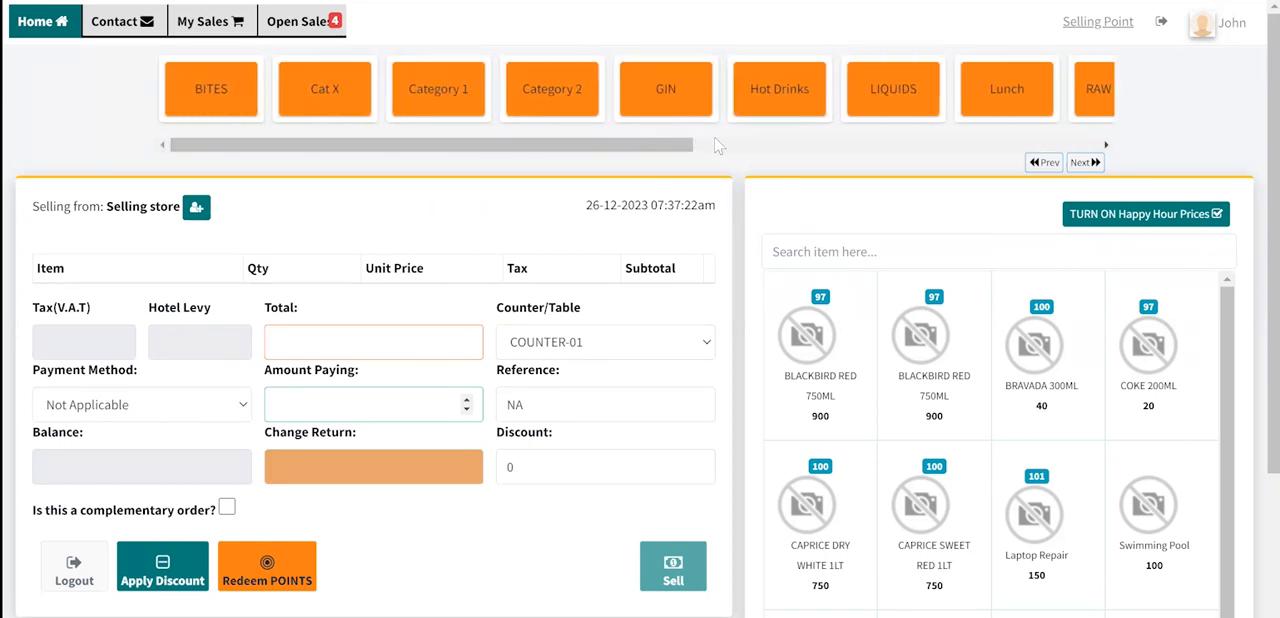
left_click(1083, 163)
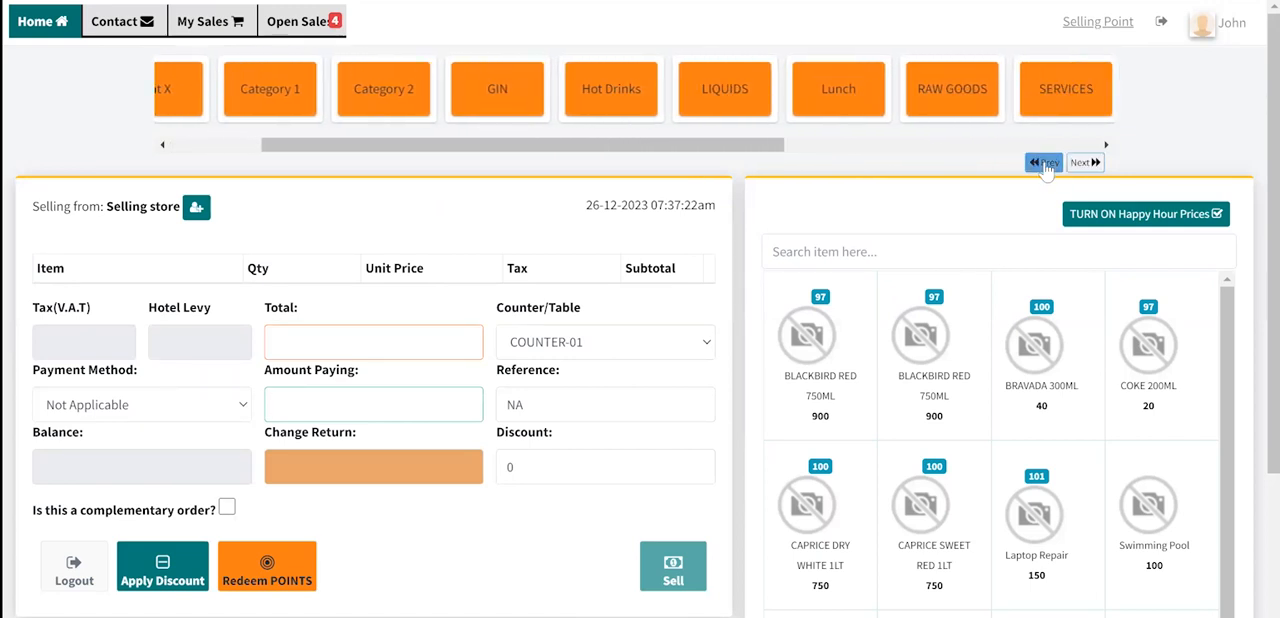
left_click(1045, 163)
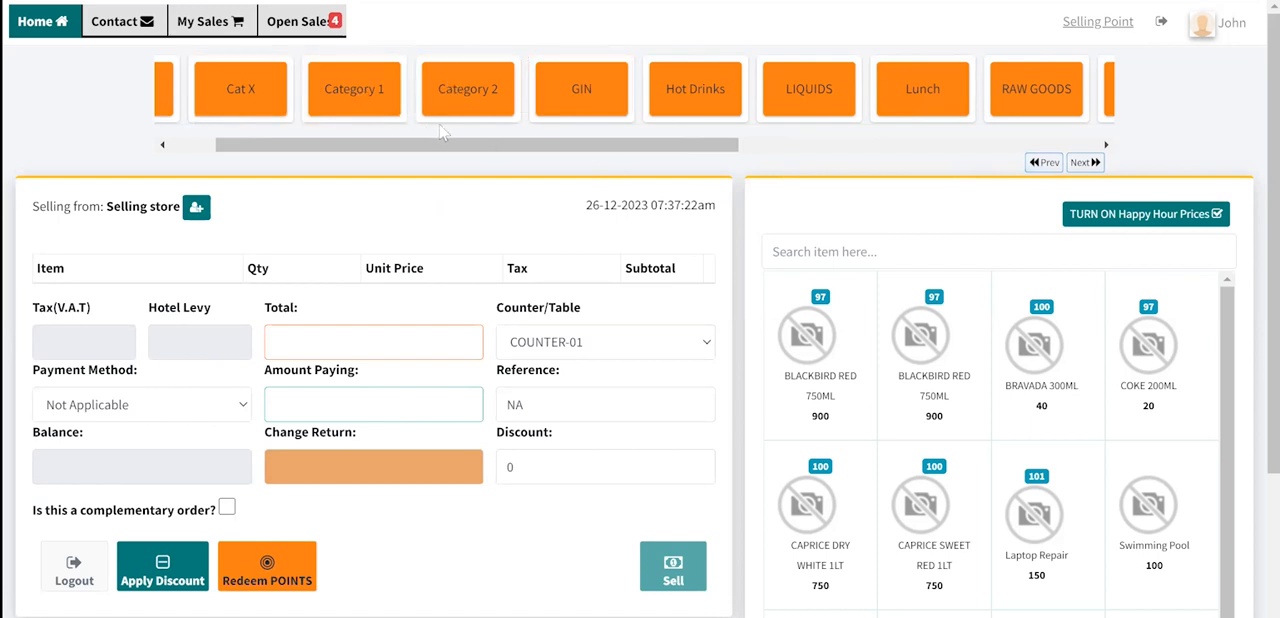
left_click_drag(455, 144, 410, 148)
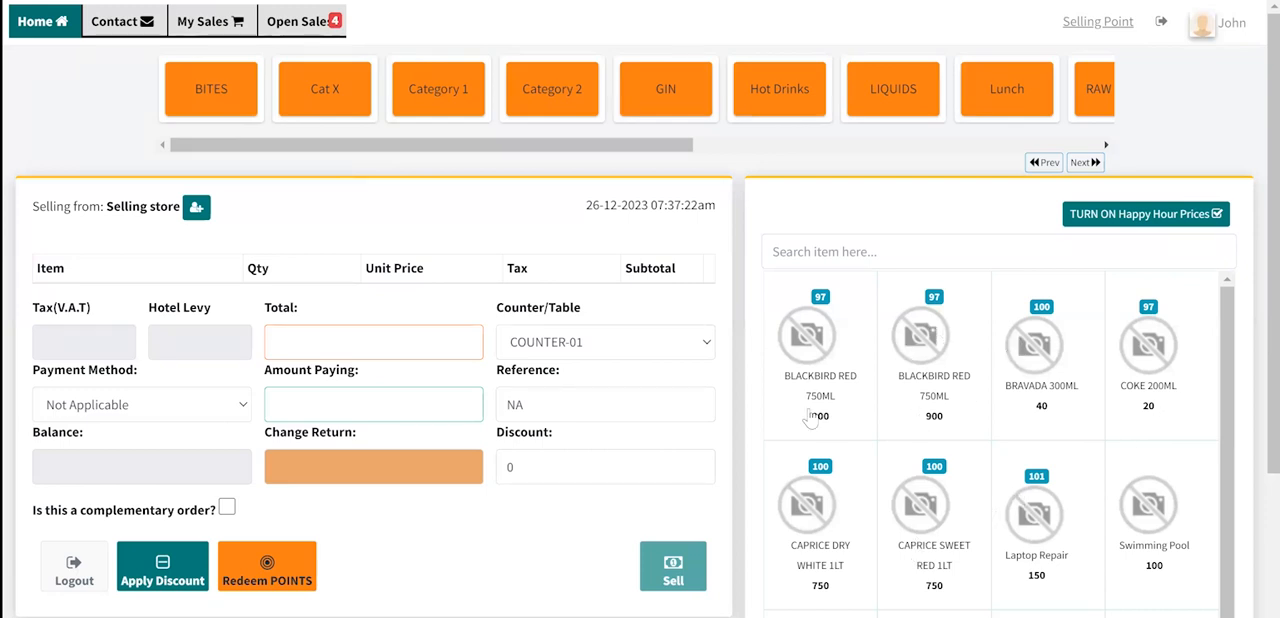
left_click(213, 99)
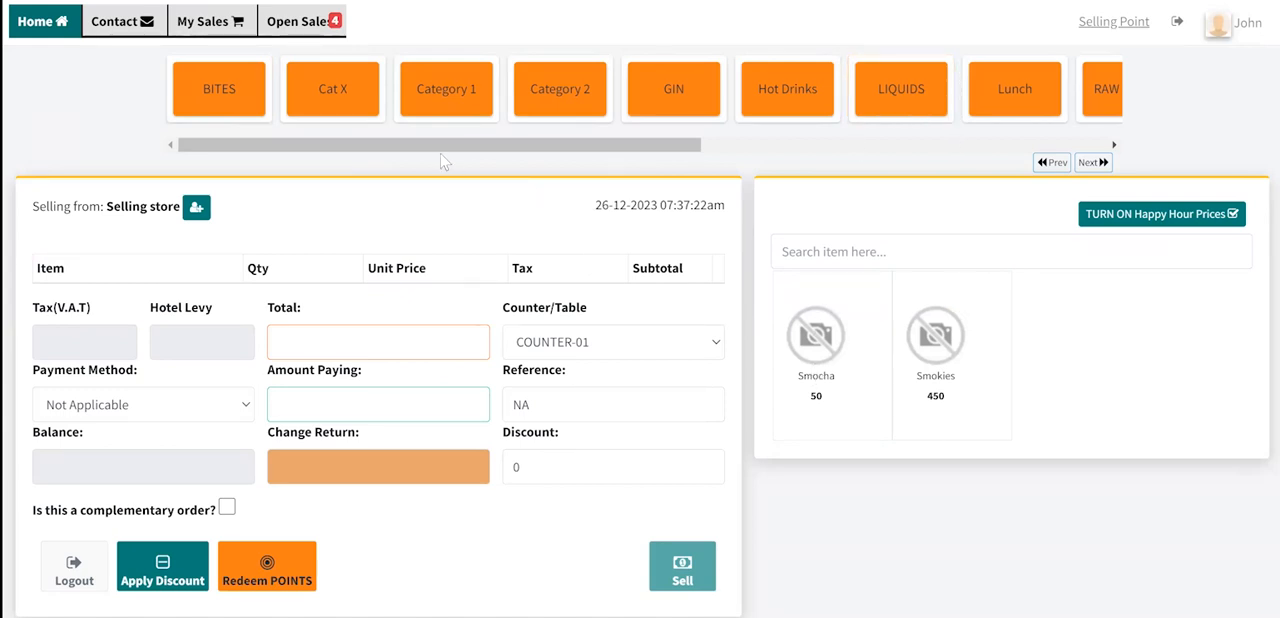
left_click(350, 98)
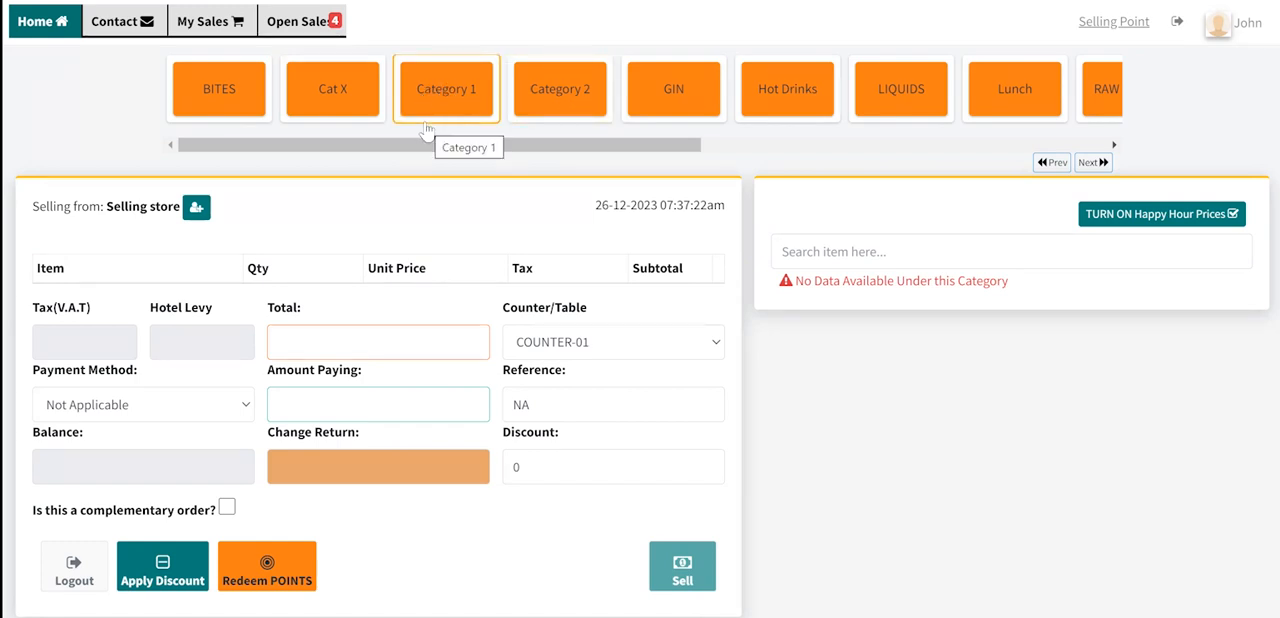
left_click(686, 87)
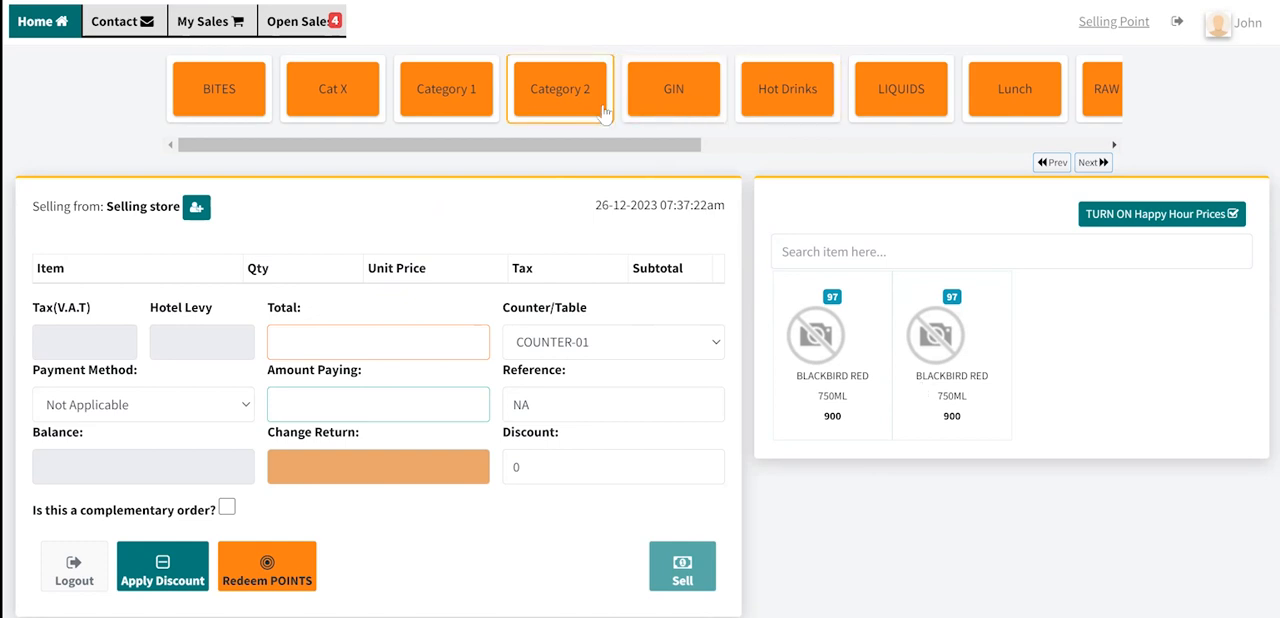
left_click_drag(380, 145, 557, 145)
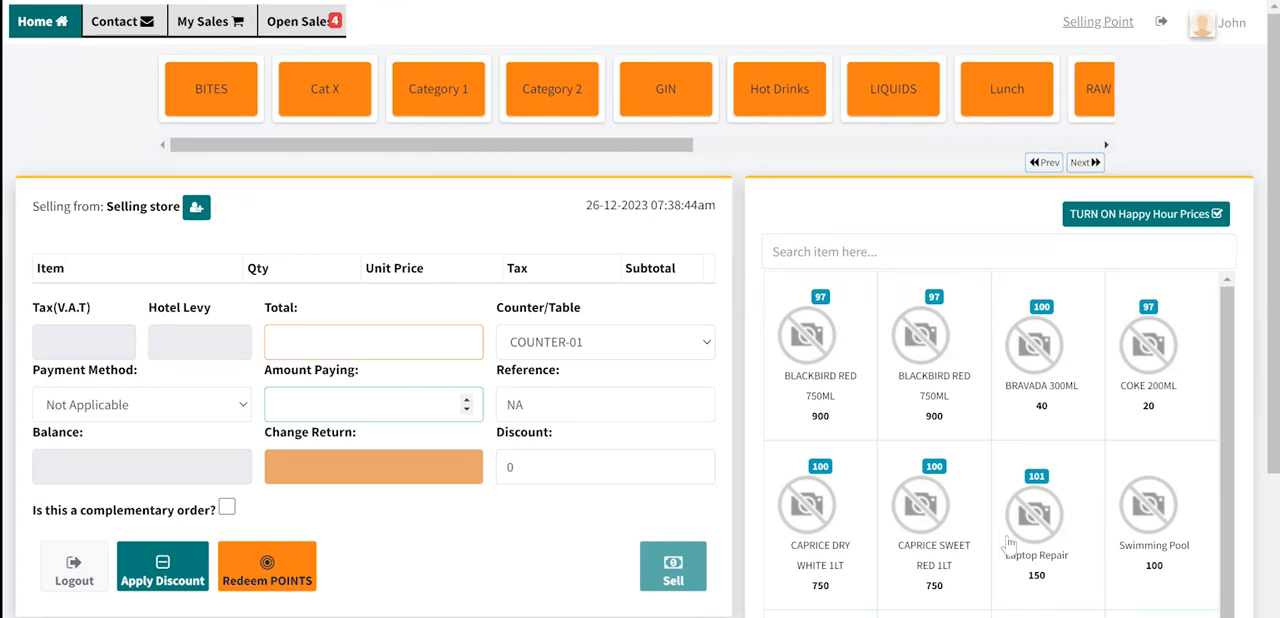
- Add CAPRICE SWEET RED 1LT, Laptop Repair and Swimming Pool from the product list to the sale
scroll(1008, 540, "down", 3)
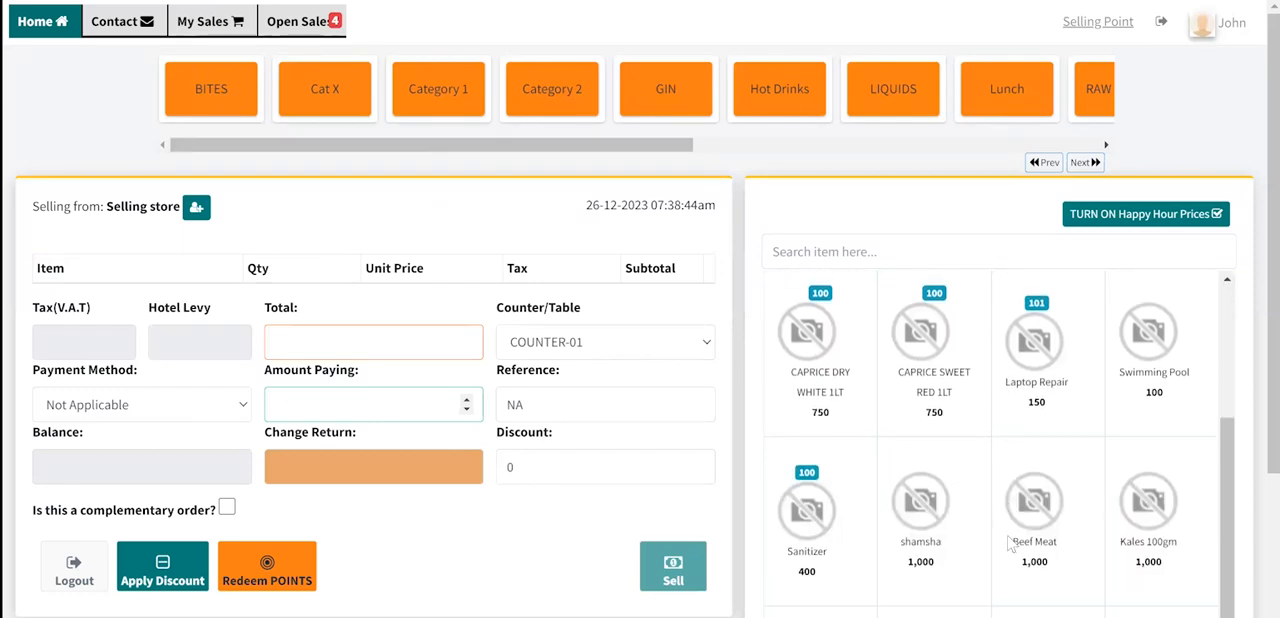
scroll(1010, 540, "up", 1)
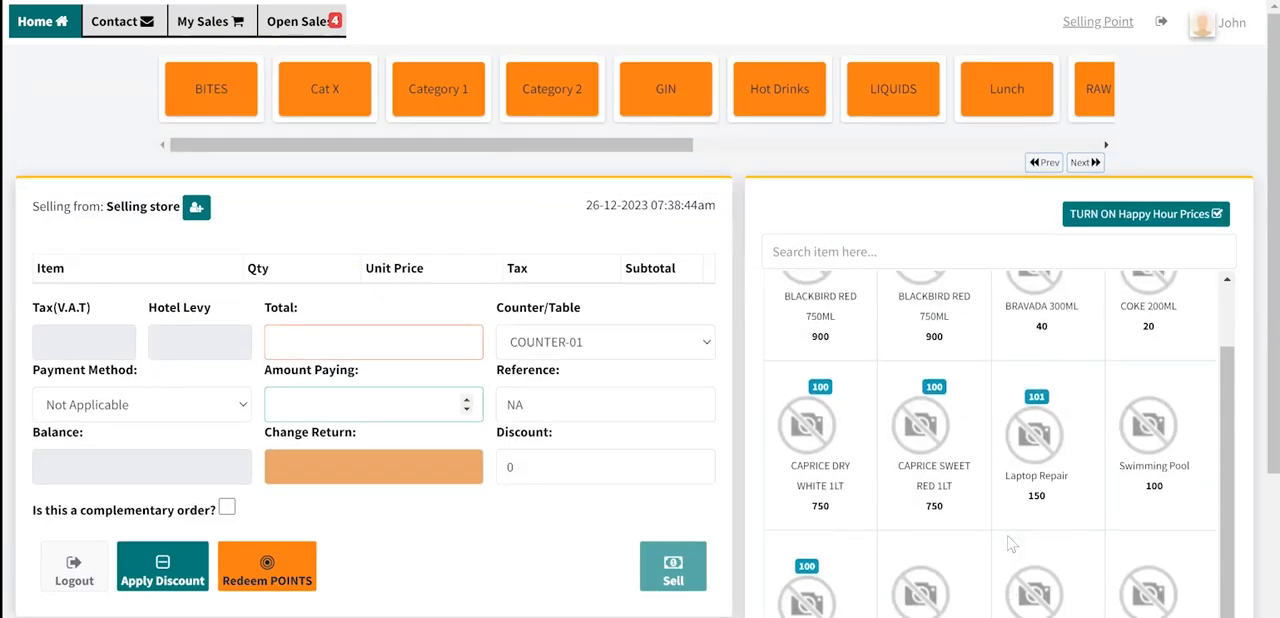
left_click(940, 420)
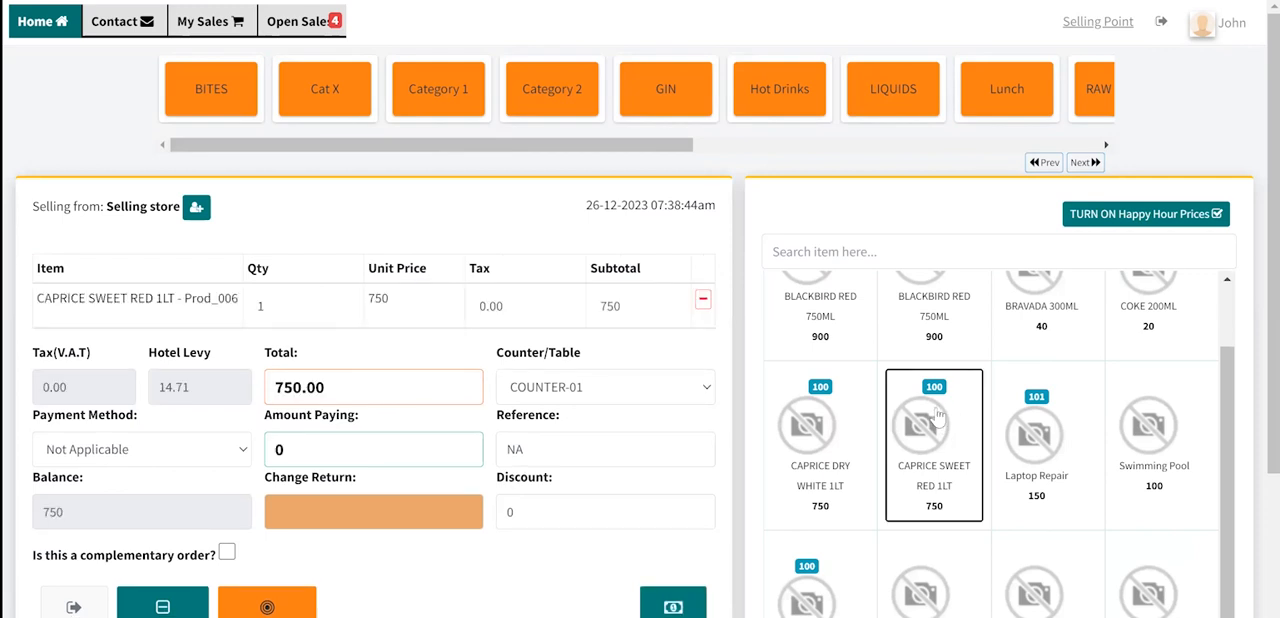
left_click(1035, 418)
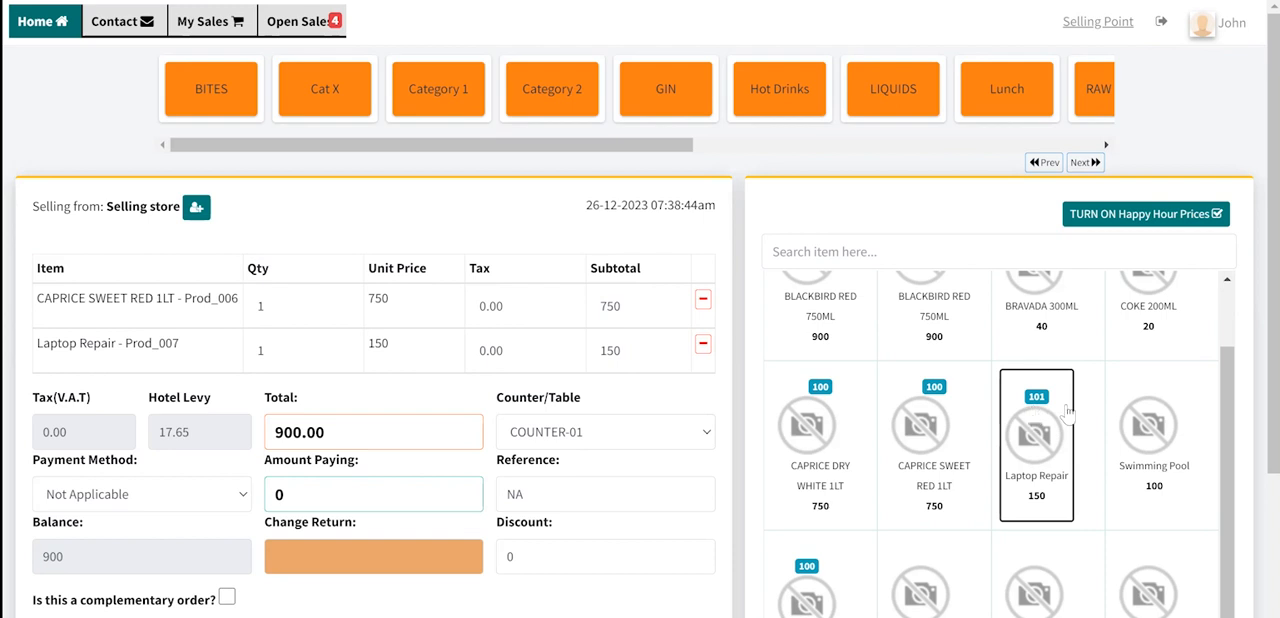
left_click(1130, 430)
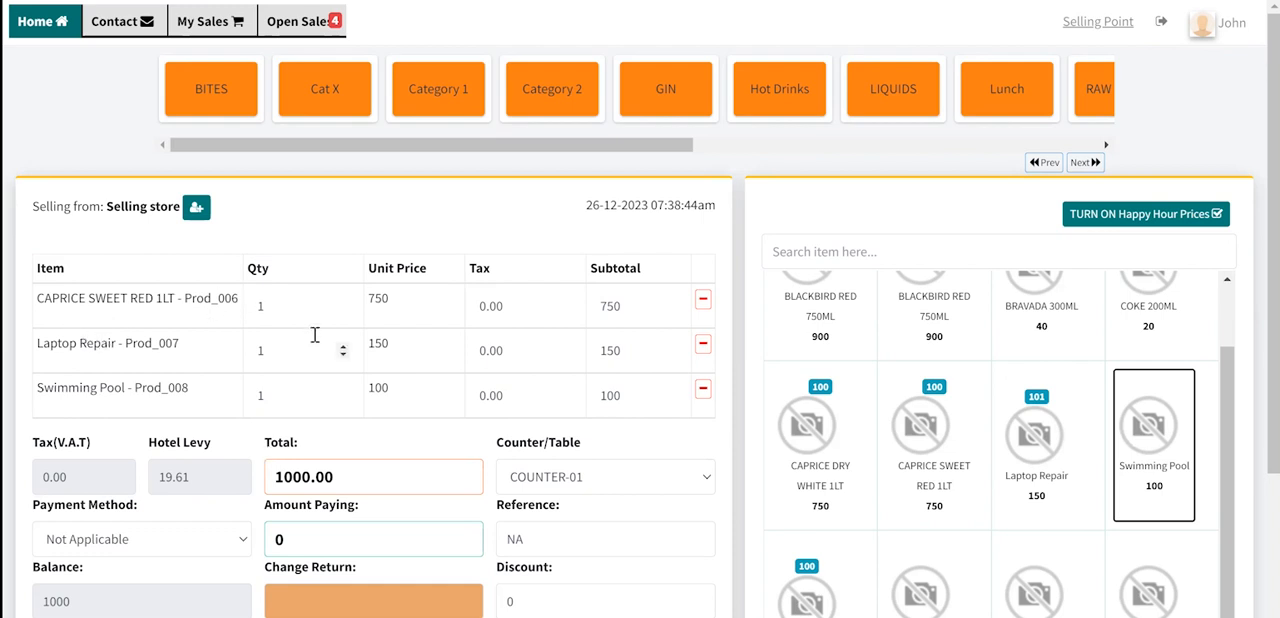
- Set the quantity of CAPRICE SWEET RED 1LT to 2 and raise it to 3
left_click(264, 306)
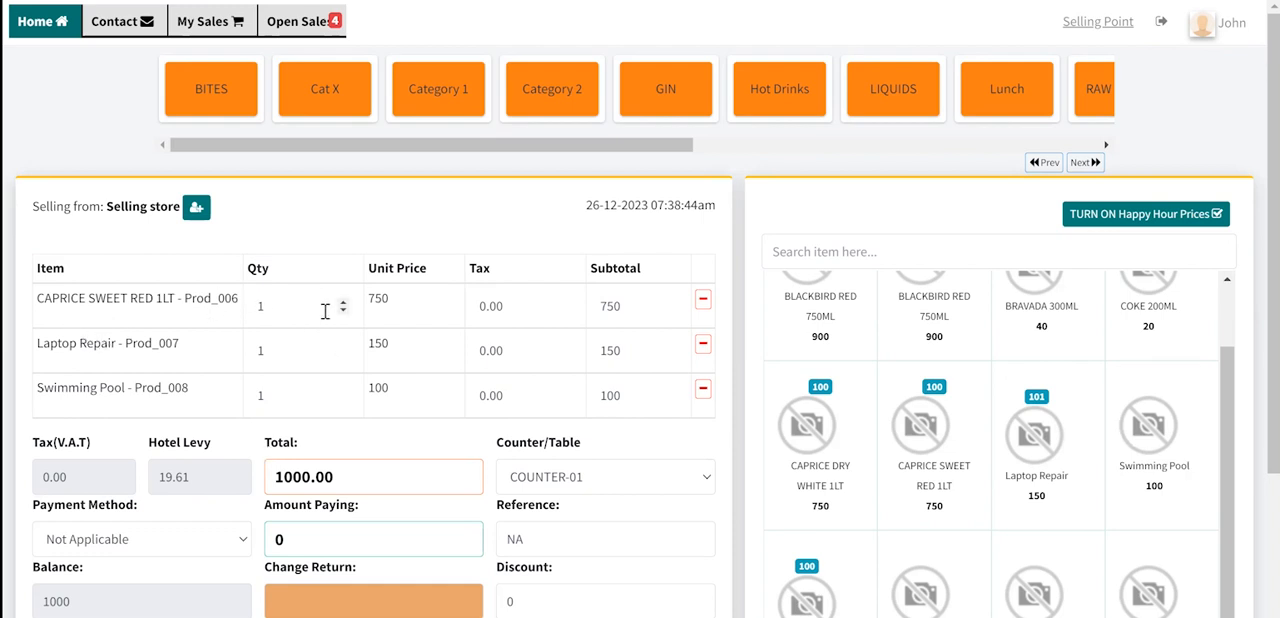
key("BackSpace")
type("2")
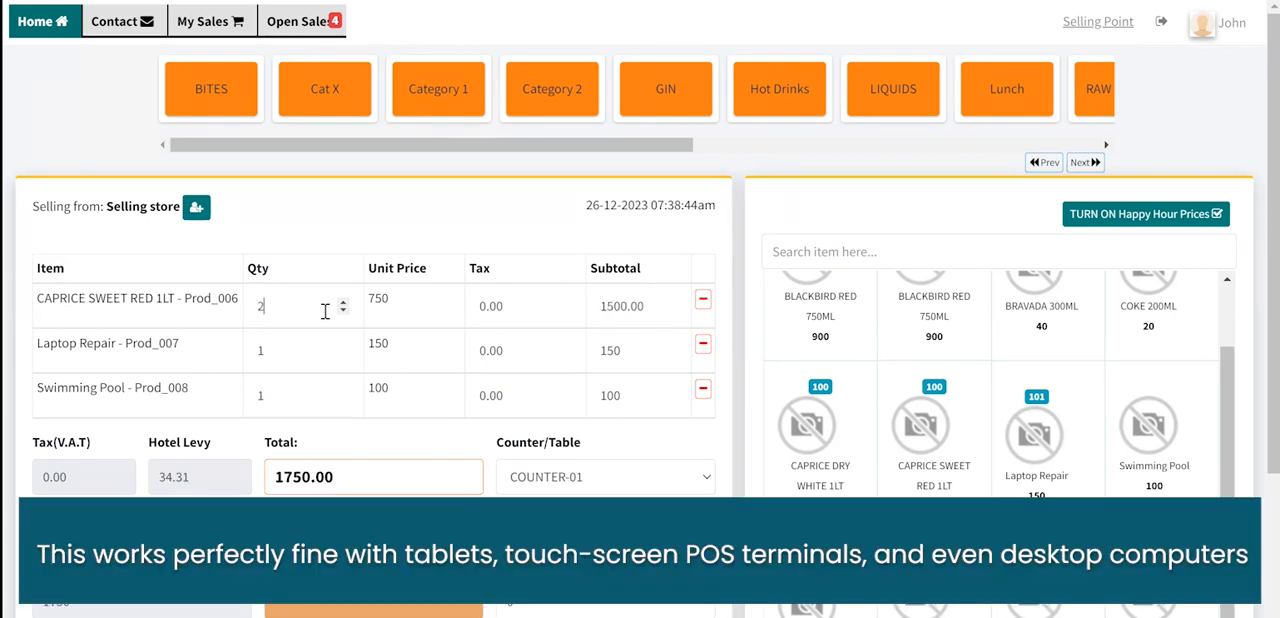
left_click(343, 303)
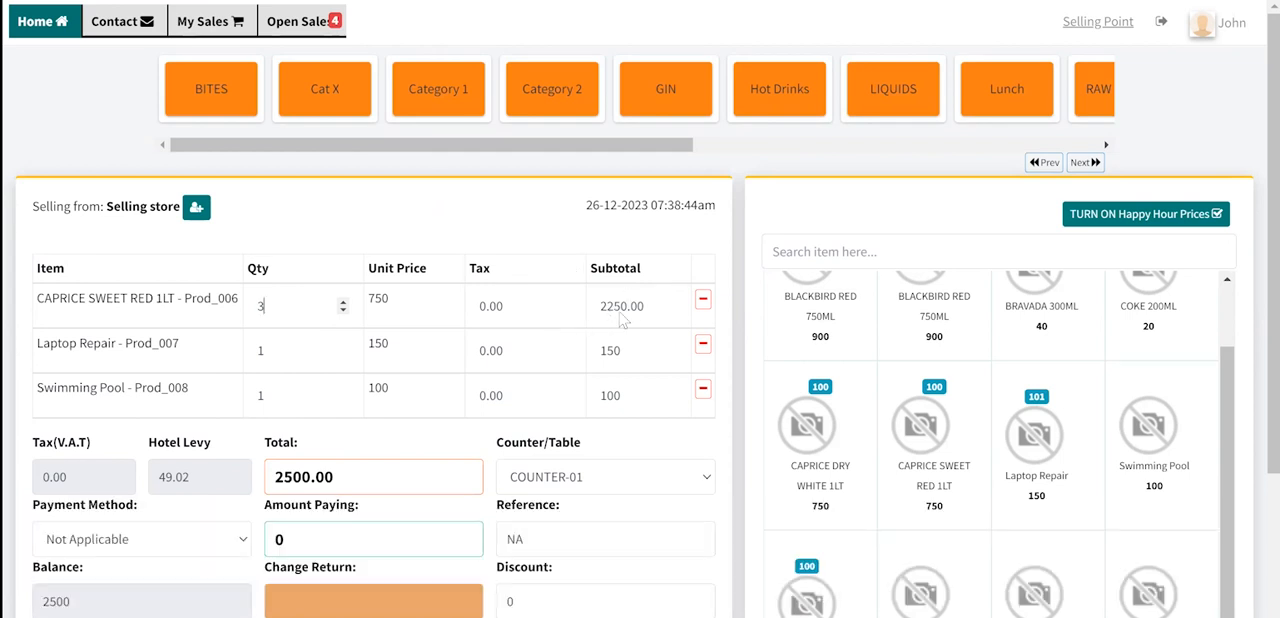
- Submit the sale for COUNTER-01 without entering a payment
scroll(524, 424, "down", 1)
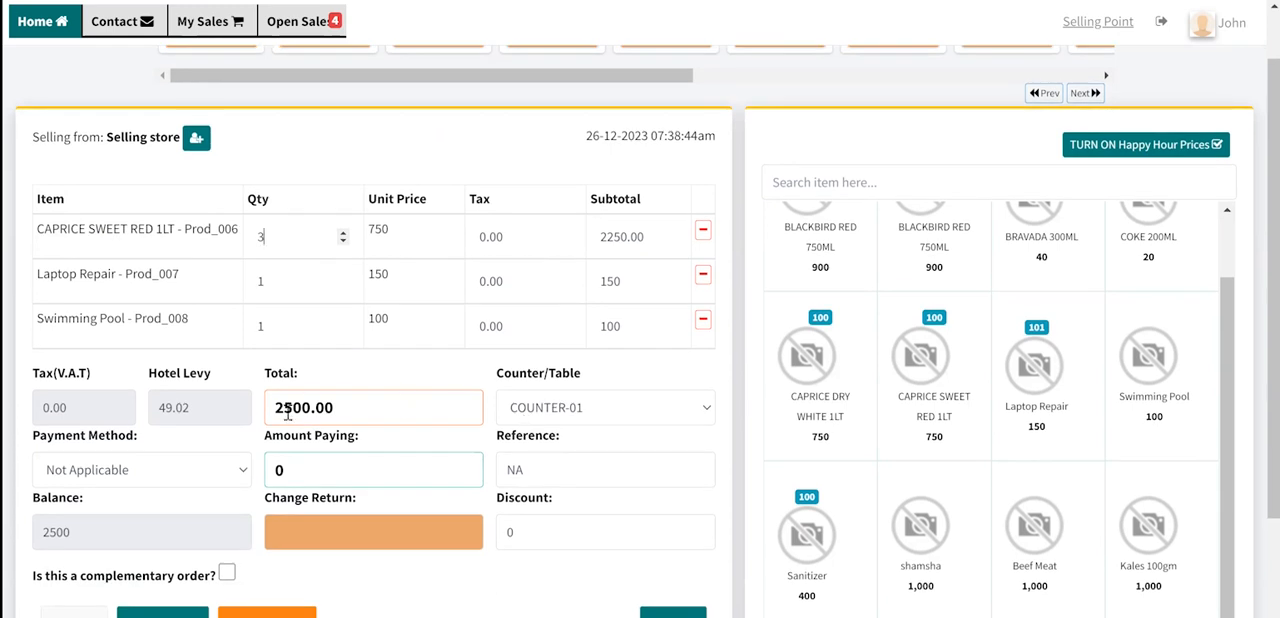
scroll(466, 325, "down", 1)
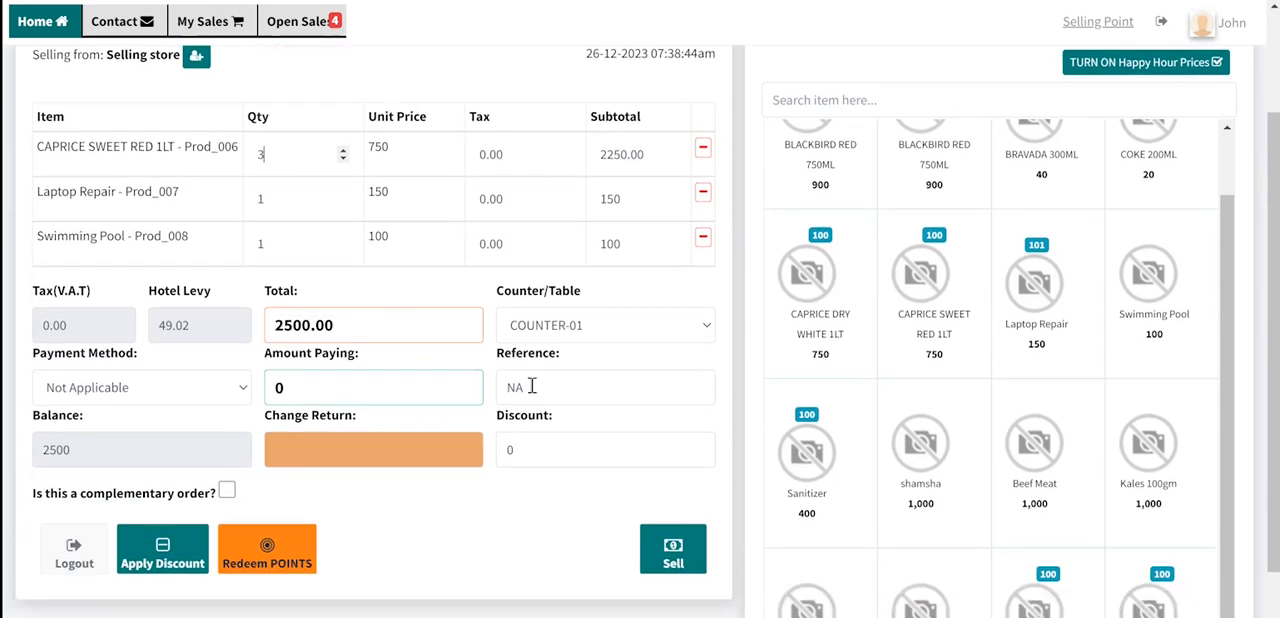
left_click(668, 558)
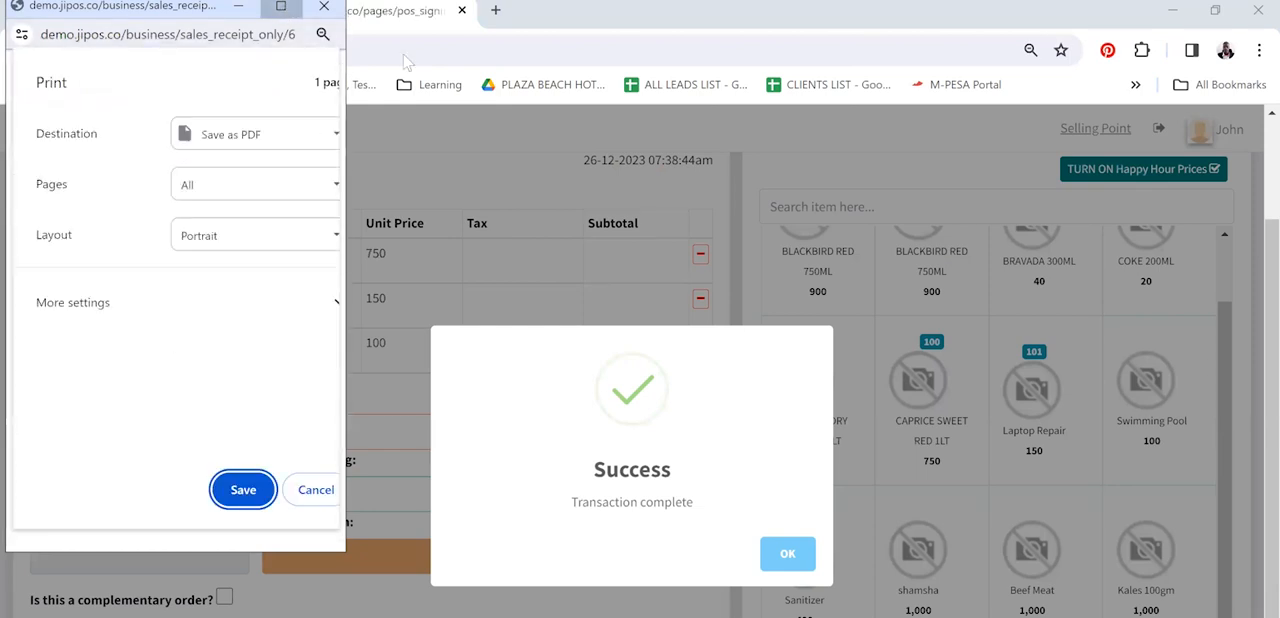
- Enlarge the receipt print preview and examine the invoice's code, date, table/counter, print time and item lines
left_click(283, 7)
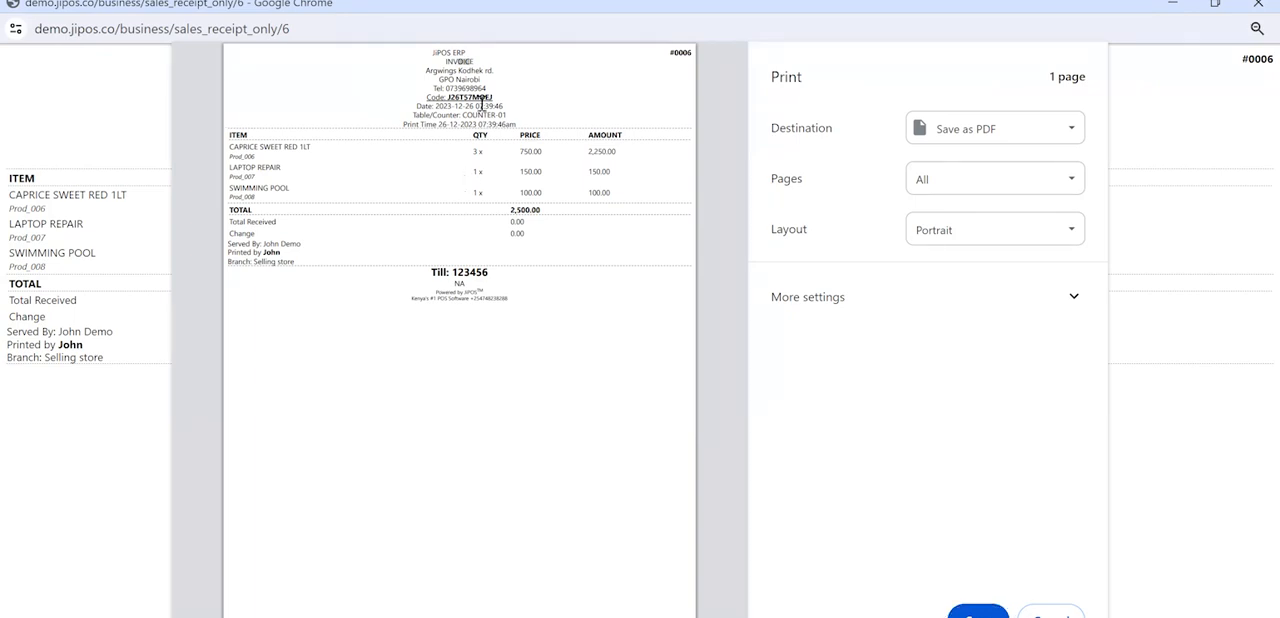
scroll(481, 103, "up", 3)
scroll(481, 103, "up", 1)
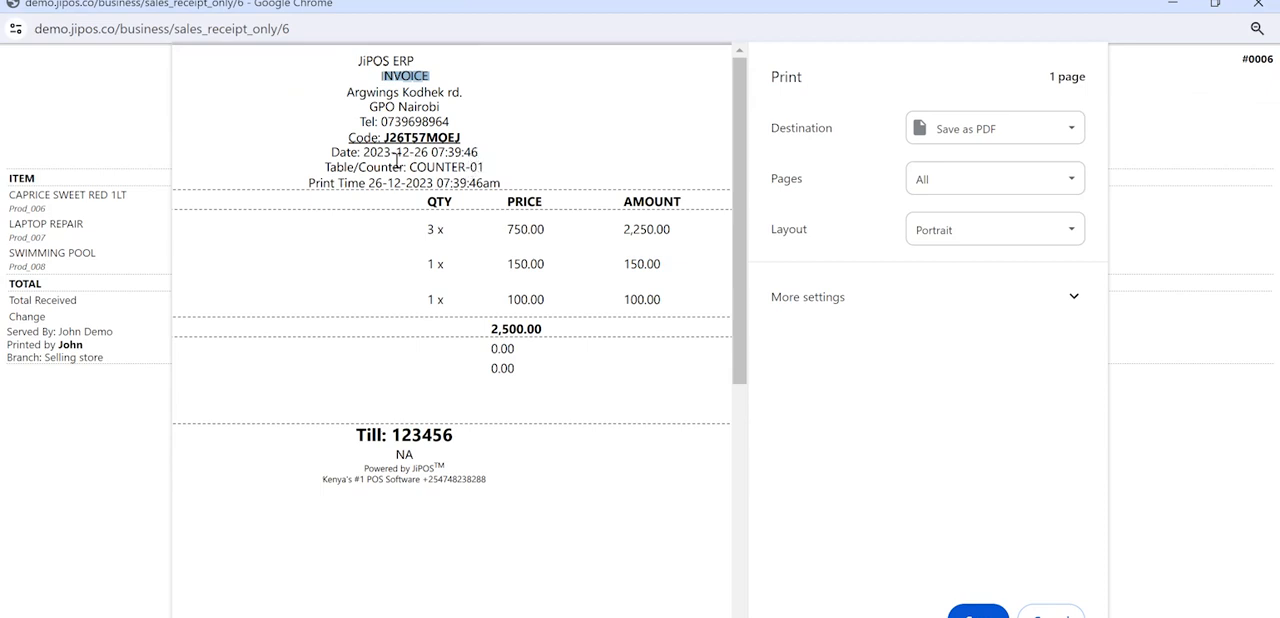
left_click_drag(349, 138, 466, 137)
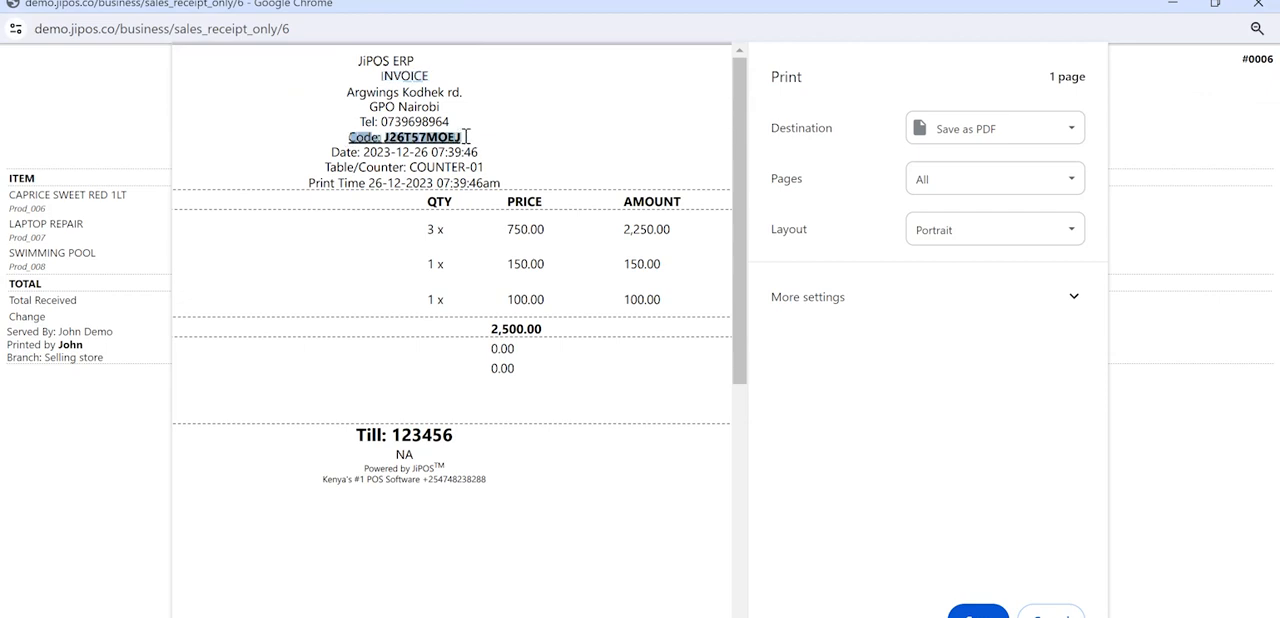
left_click(466, 137)
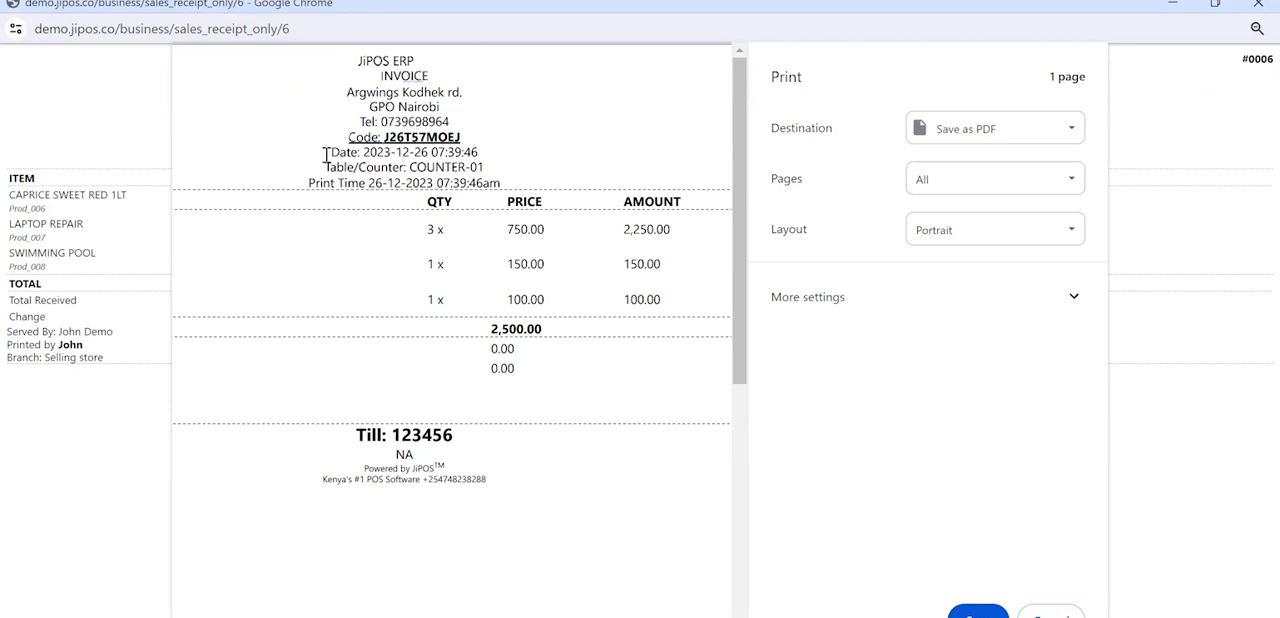
left_click_drag(328, 153, 481, 152)
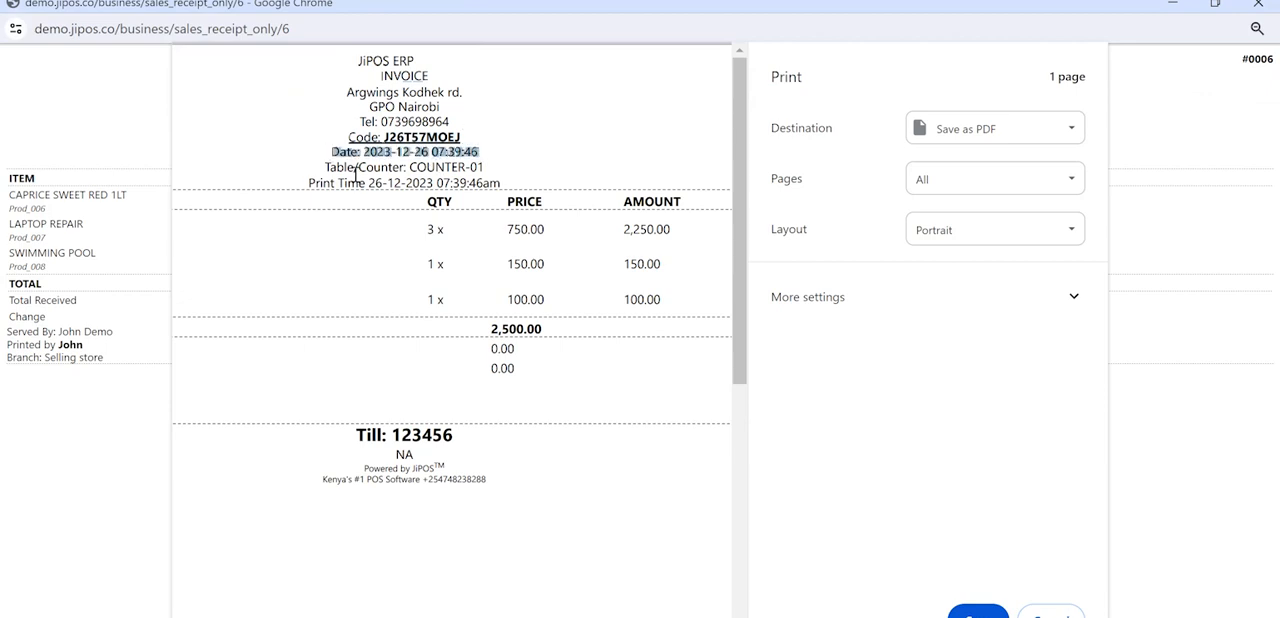
left_click_drag(330, 168, 404, 168)
left_click(440, 167)
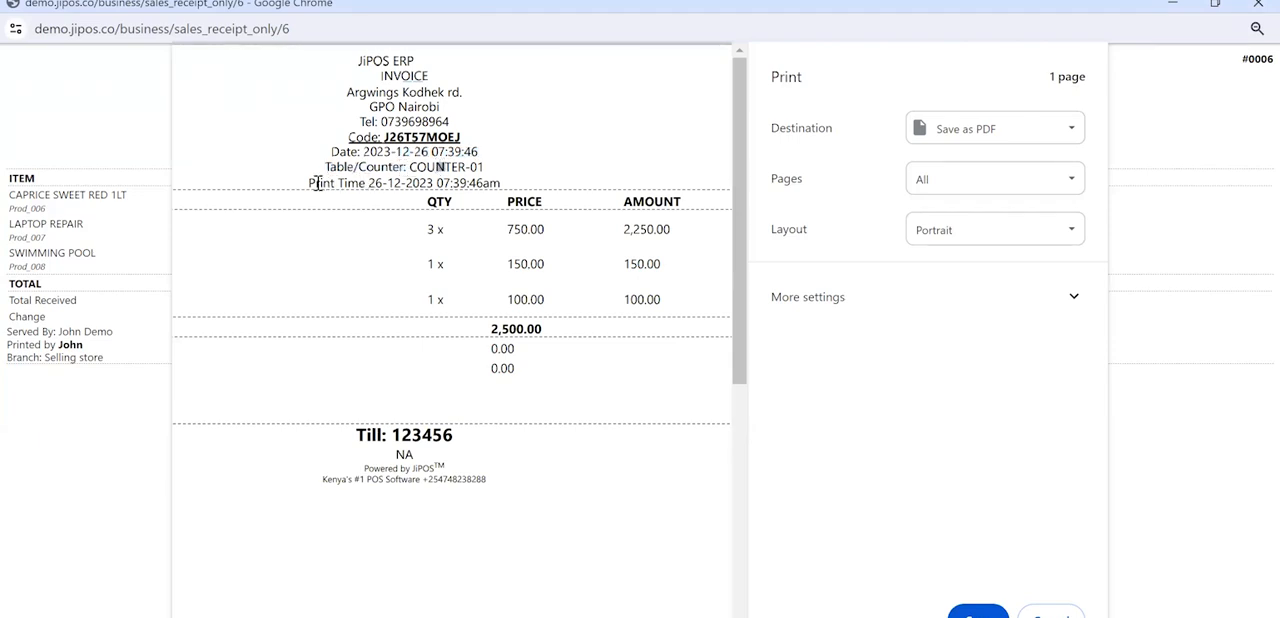
left_click_drag(309, 182, 503, 179)
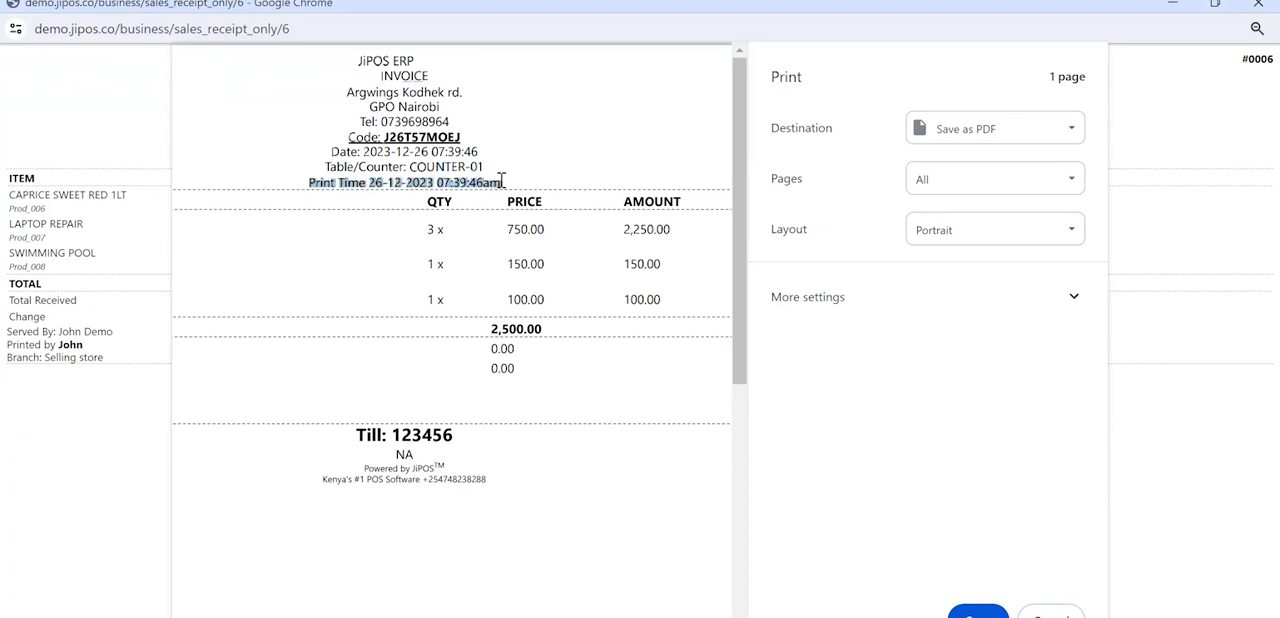
scroll(502, 181, "left", 2)
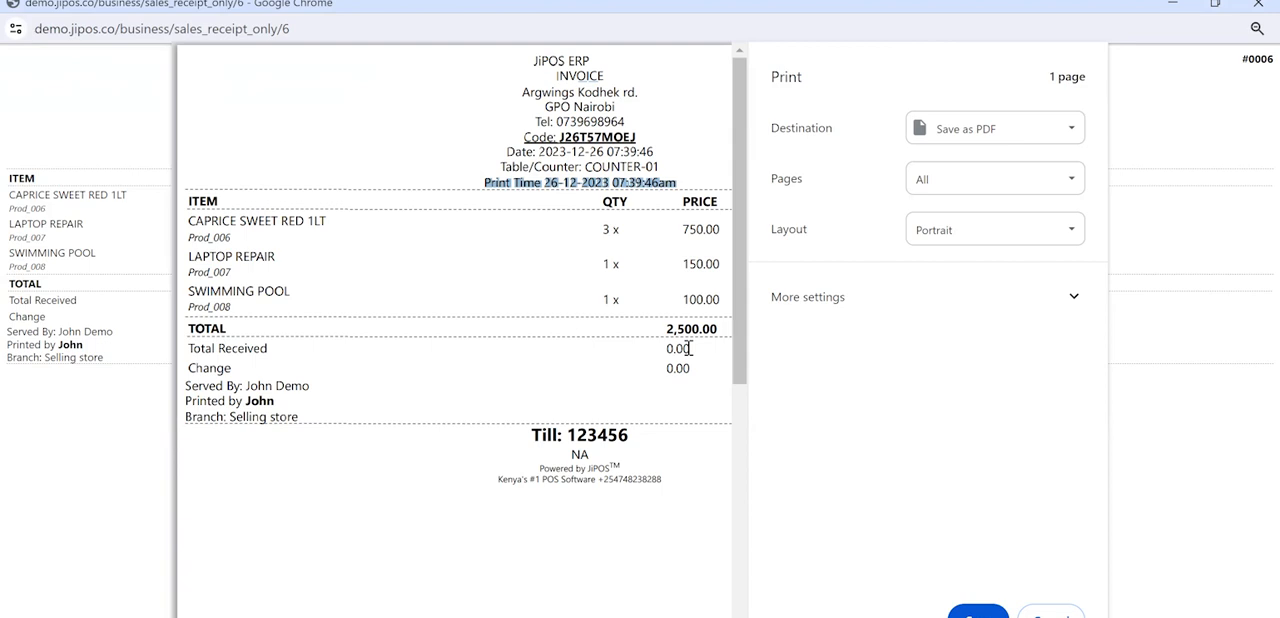
- Examine the invoice's Served By, Printed by, Branch and footer contact lines in the receipt preview
left_click(569, 165)
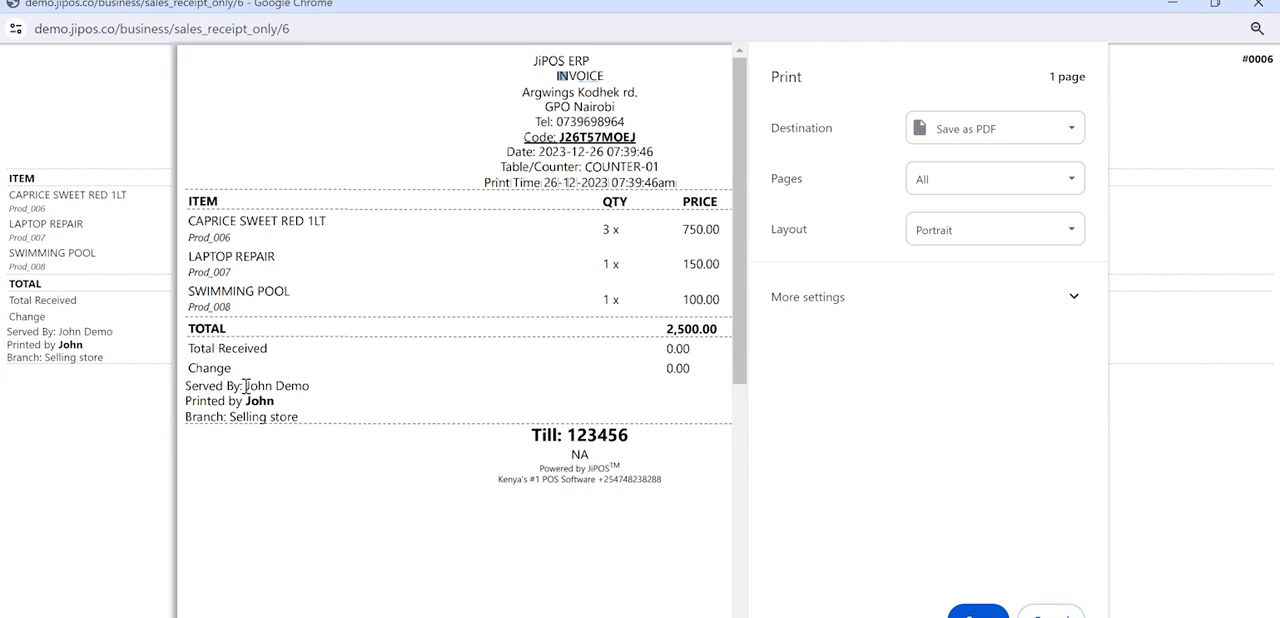
left_click_drag(245, 386, 312, 386)
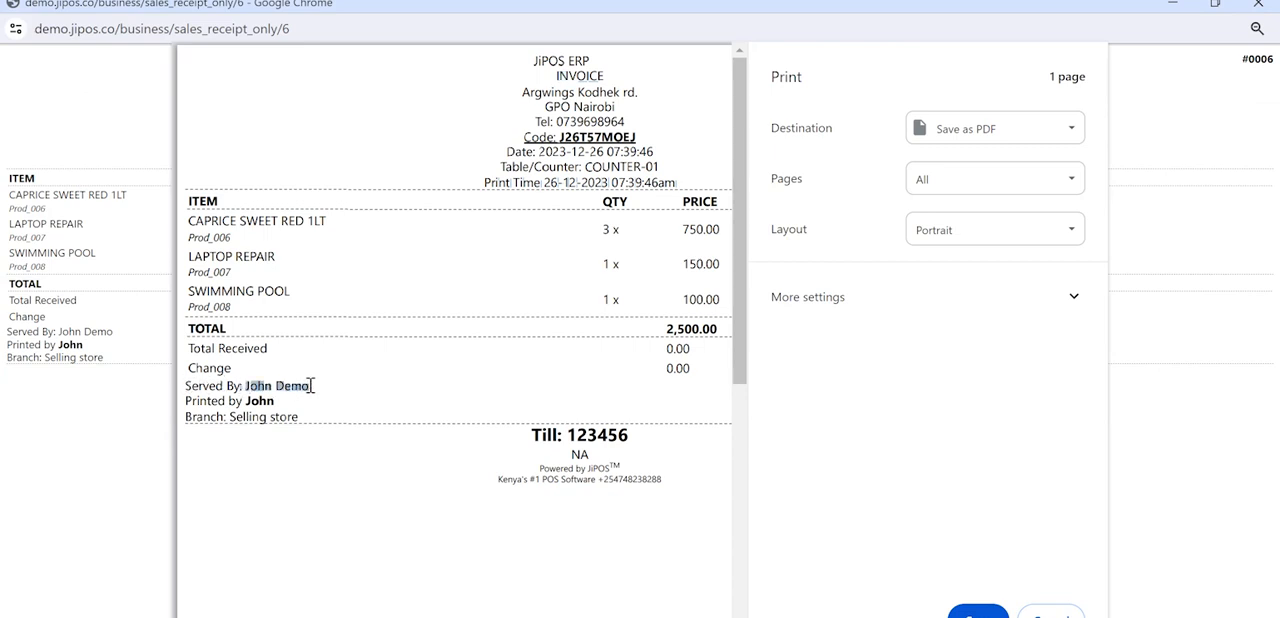
left_click_drag(241, 401, 279, 401)
left_click(236, 416)
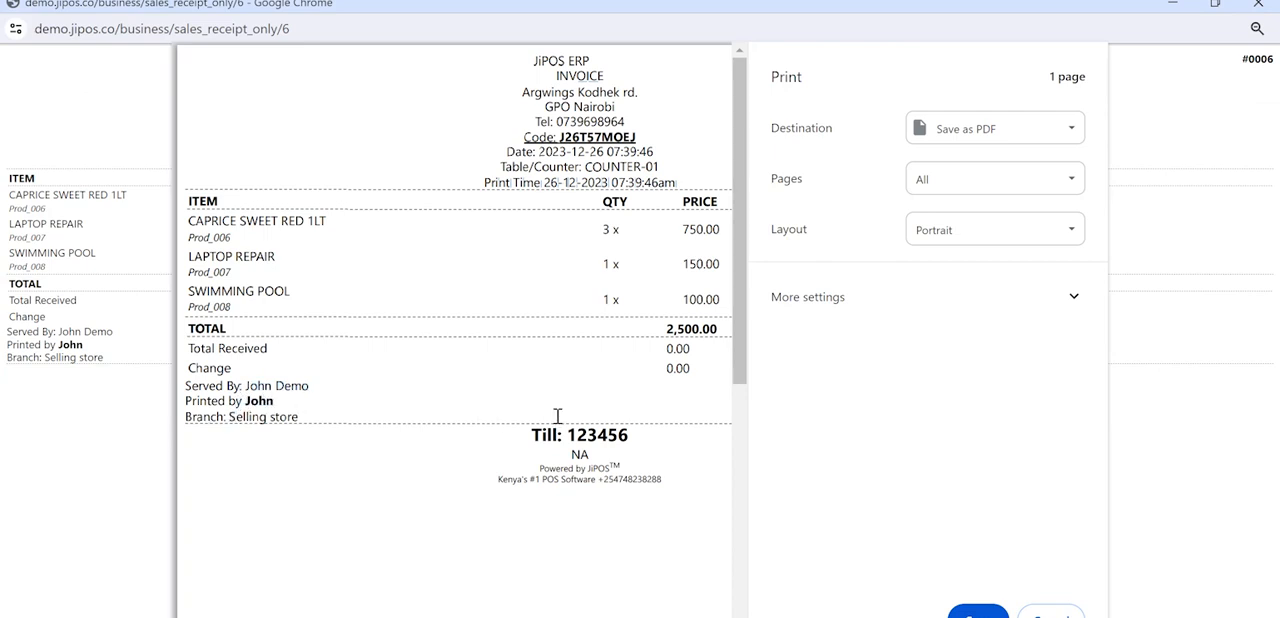
left_click_drag(663, 479, 605, 479)
- Check the available print destinations and close the receipt window without printing
left_click(978, 130)
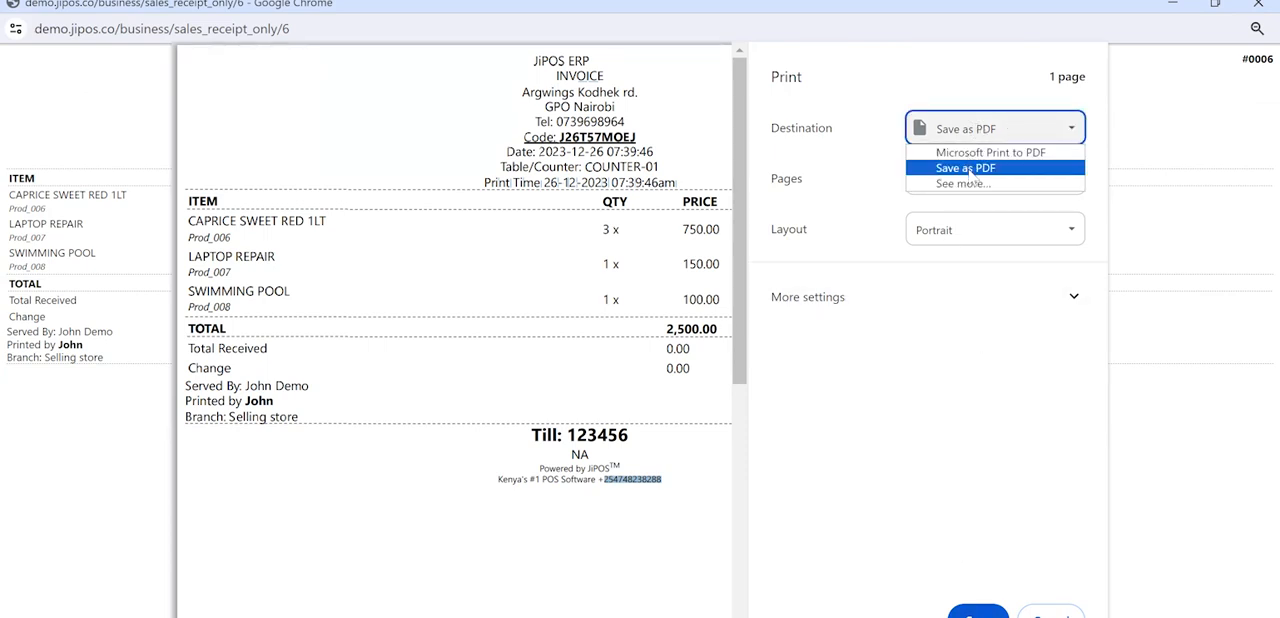
left_click(979, 433)
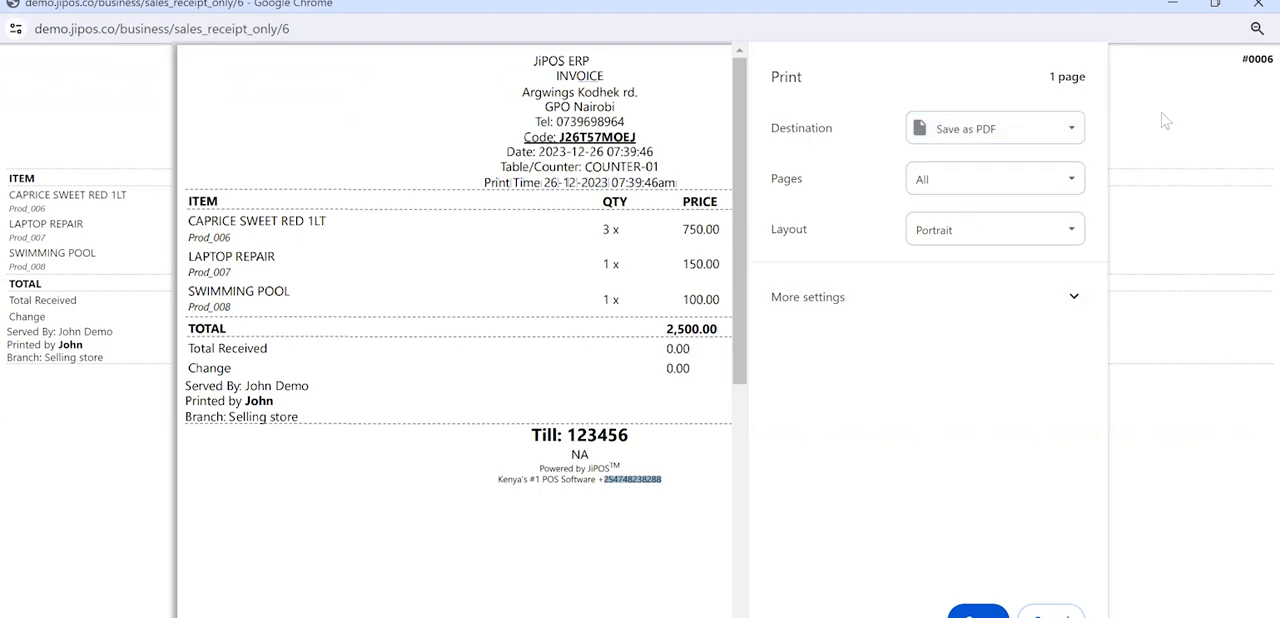
left_click(1255, 6)
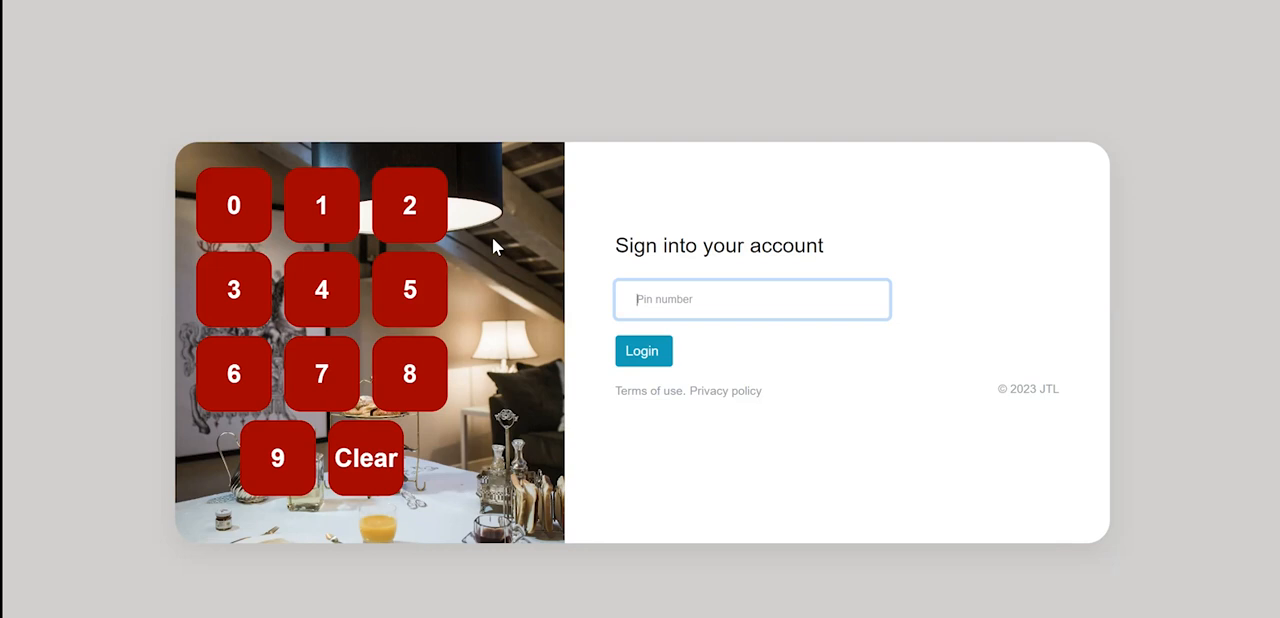
- Sign back into the POS account with the PIN number
type("1234")
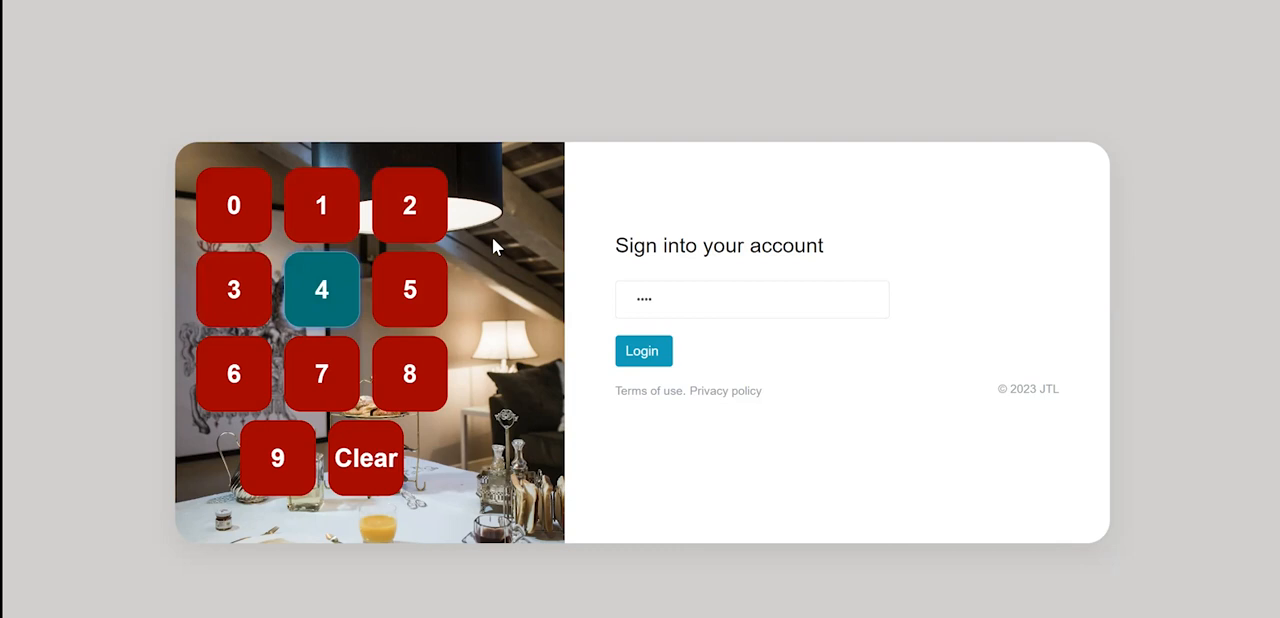
key("Return")
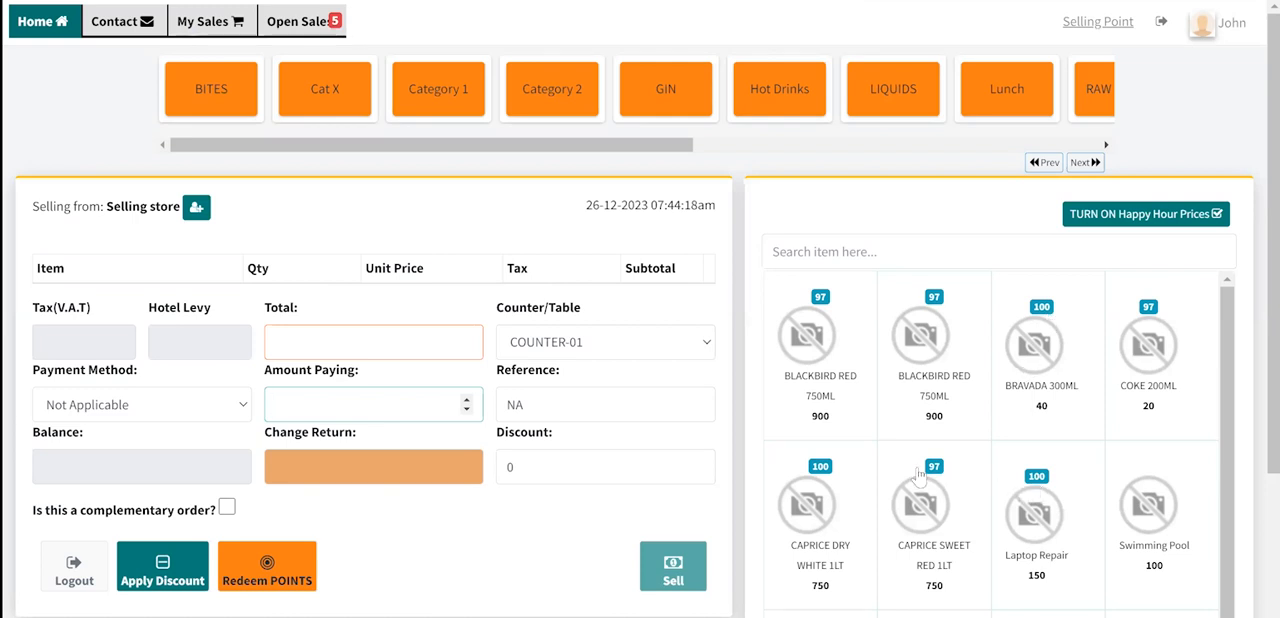
- Look through the product list on the sales screen, comparing the items' stock badges and prices
scroll(988, 530, "down", 5)
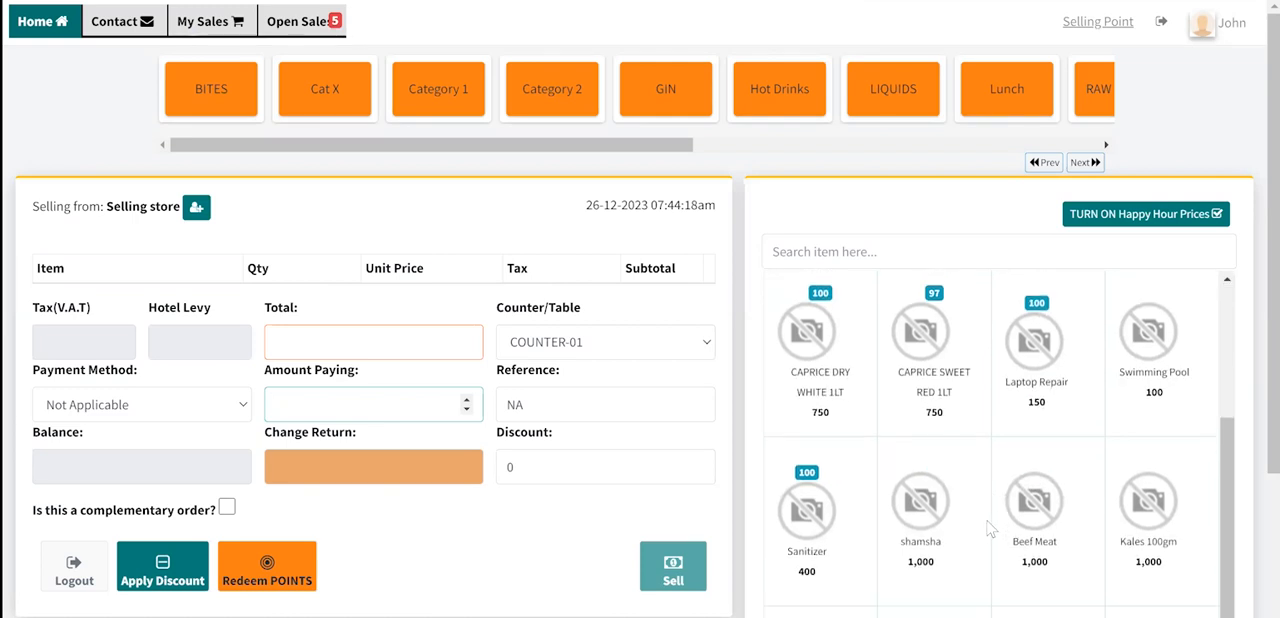
scroll(988, 530, "up", 5)
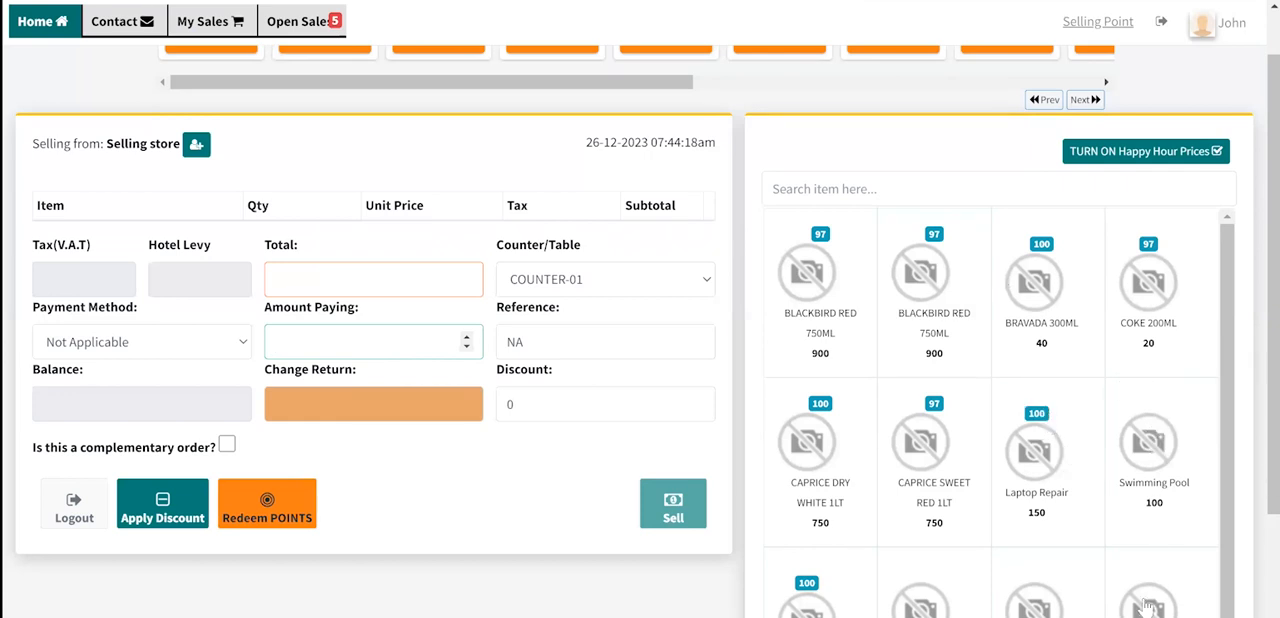
scroll(1146, 607, "down", 1)
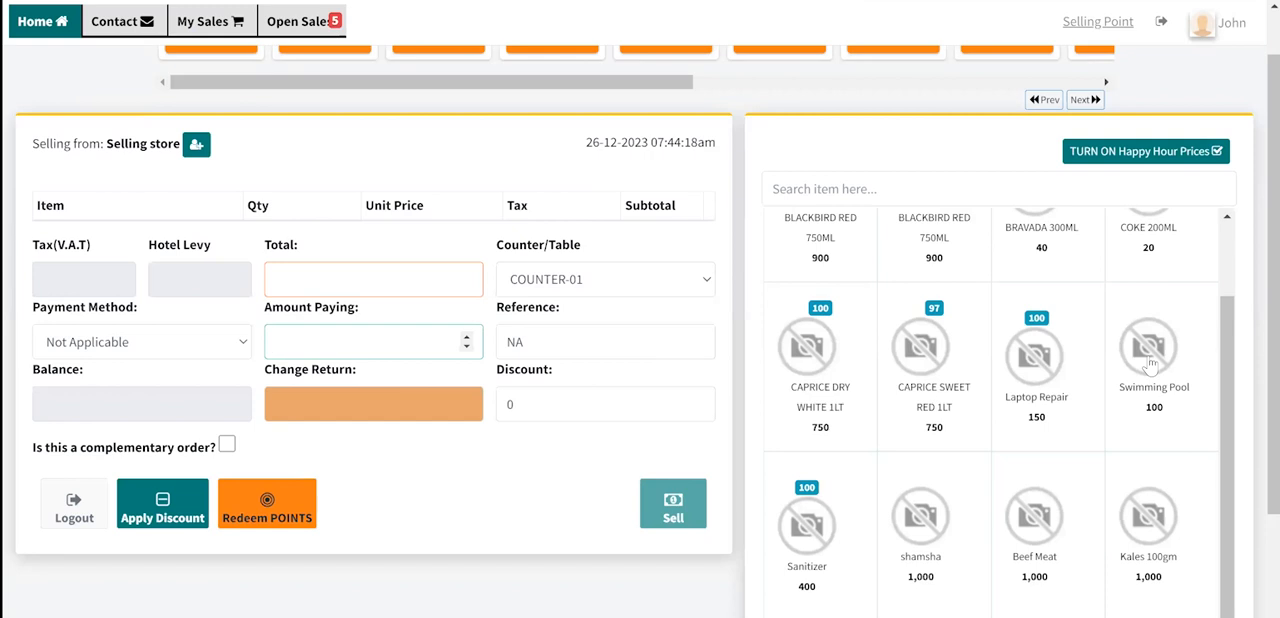
scroll(1150, 366, "up", 1)
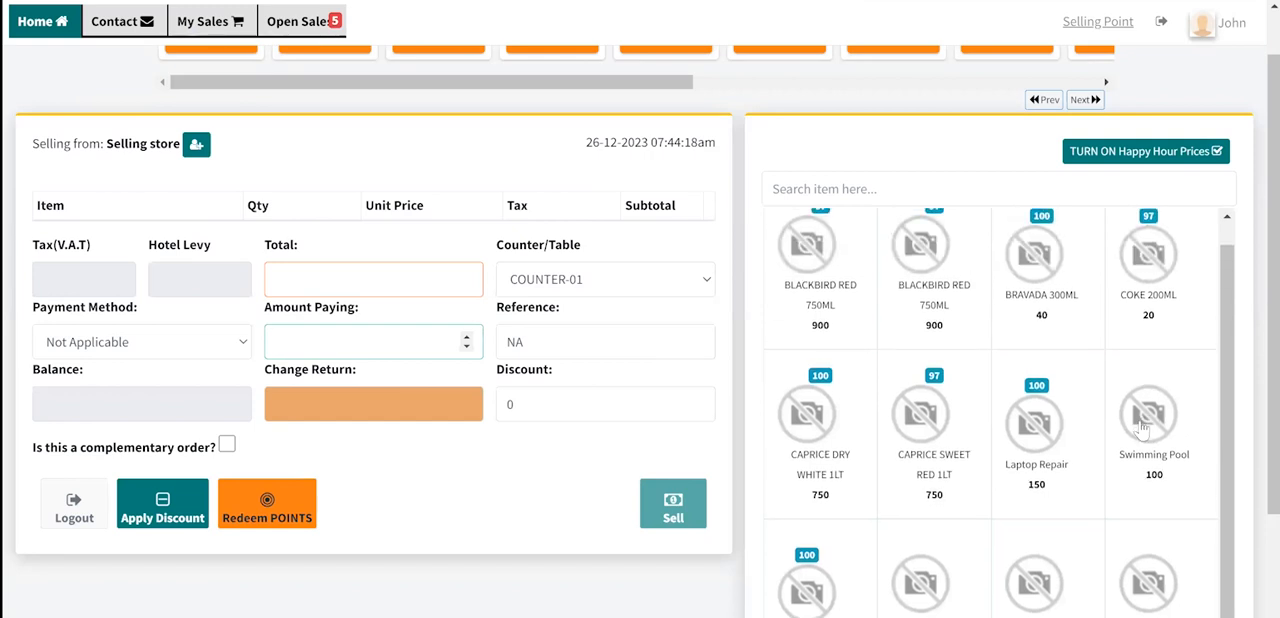
scroll(1143, 428, "up", 1)
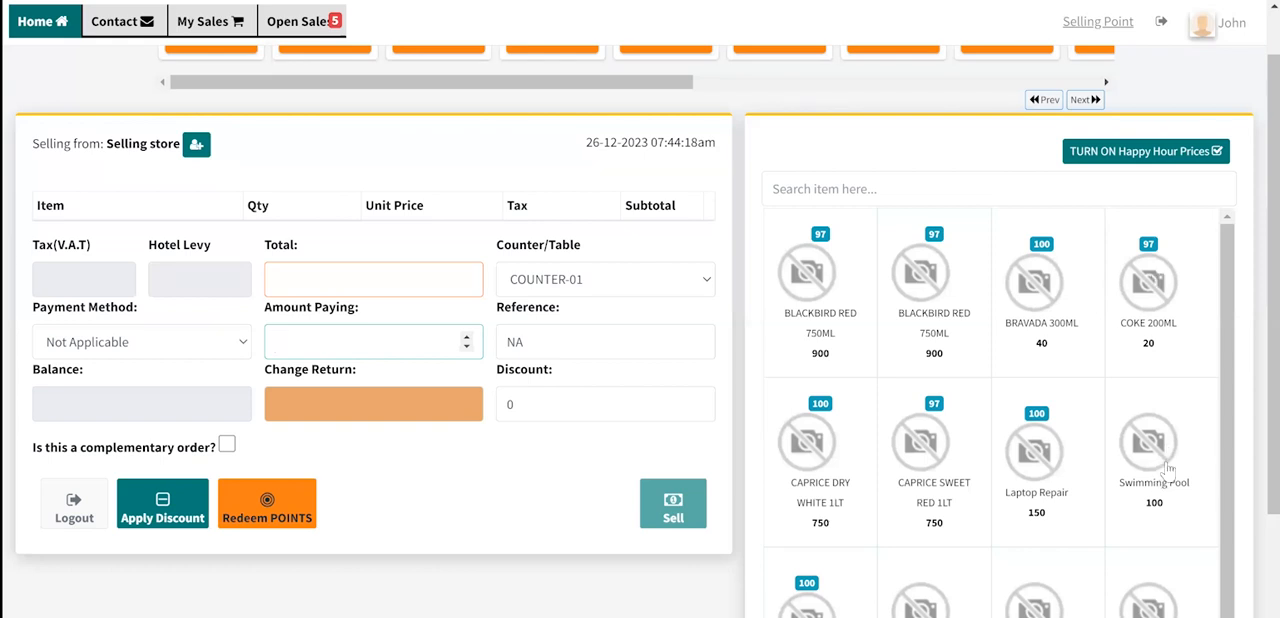
scroll(1142, 598, "down", 1)
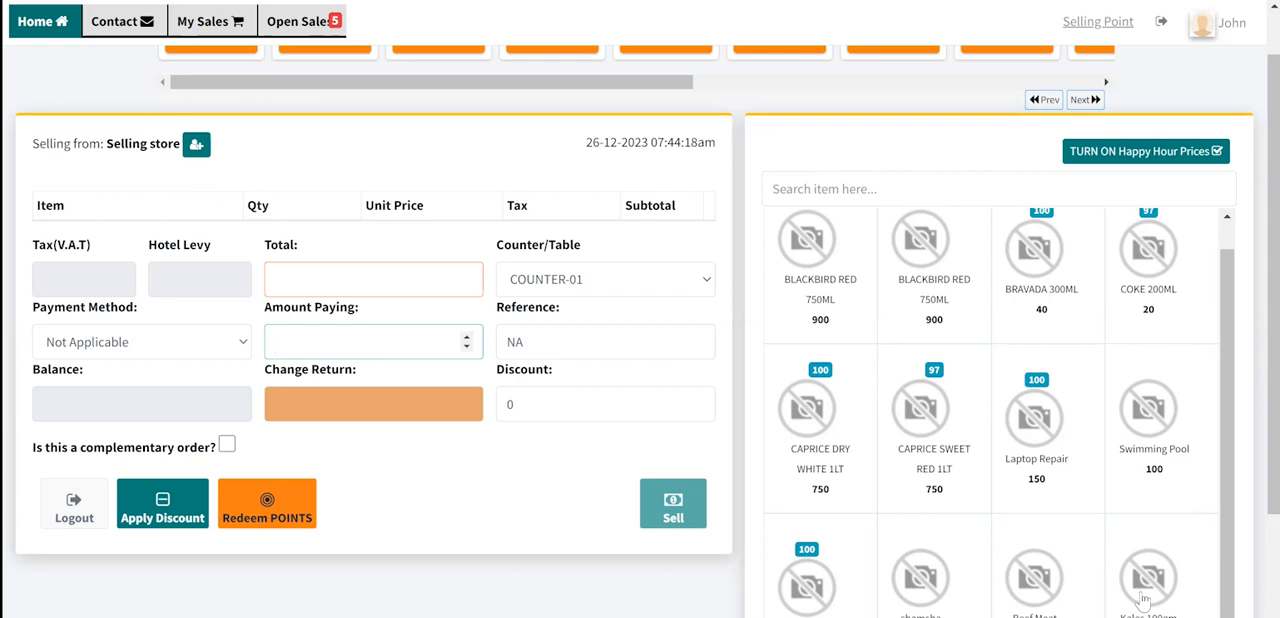
scroll(1157, 485, "up", 1)
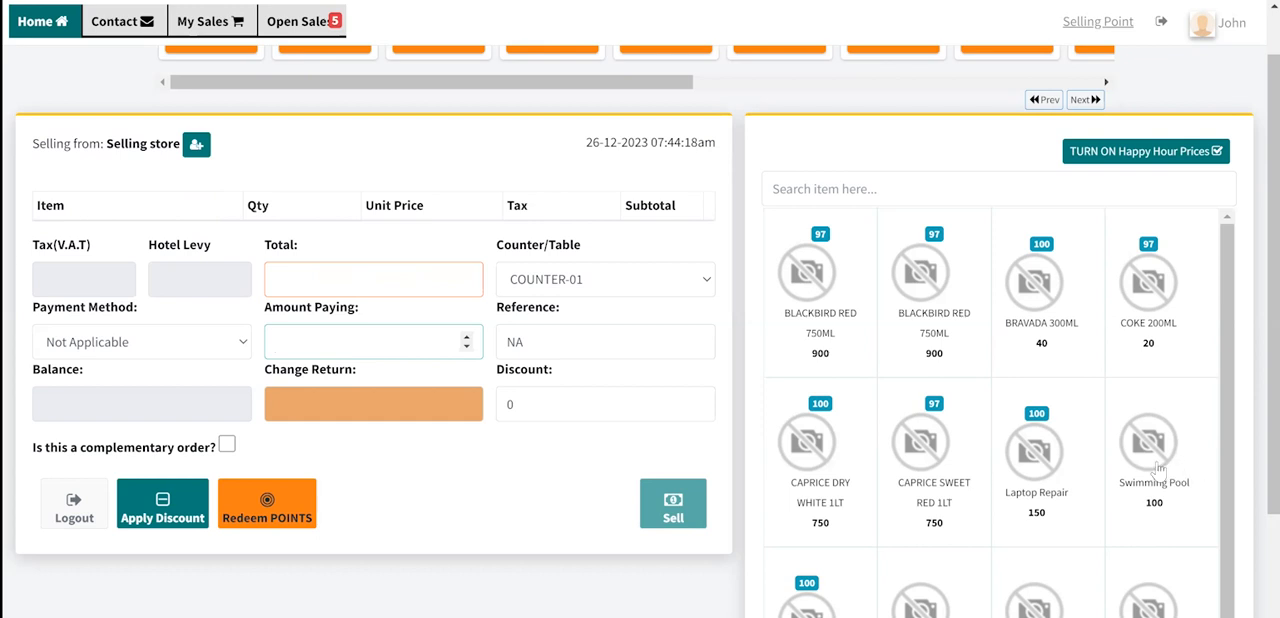
- View the Products (Inventory) options on the JiPOS ERP dashboard and return to the POS sales screen
key("ctrl+Tab")
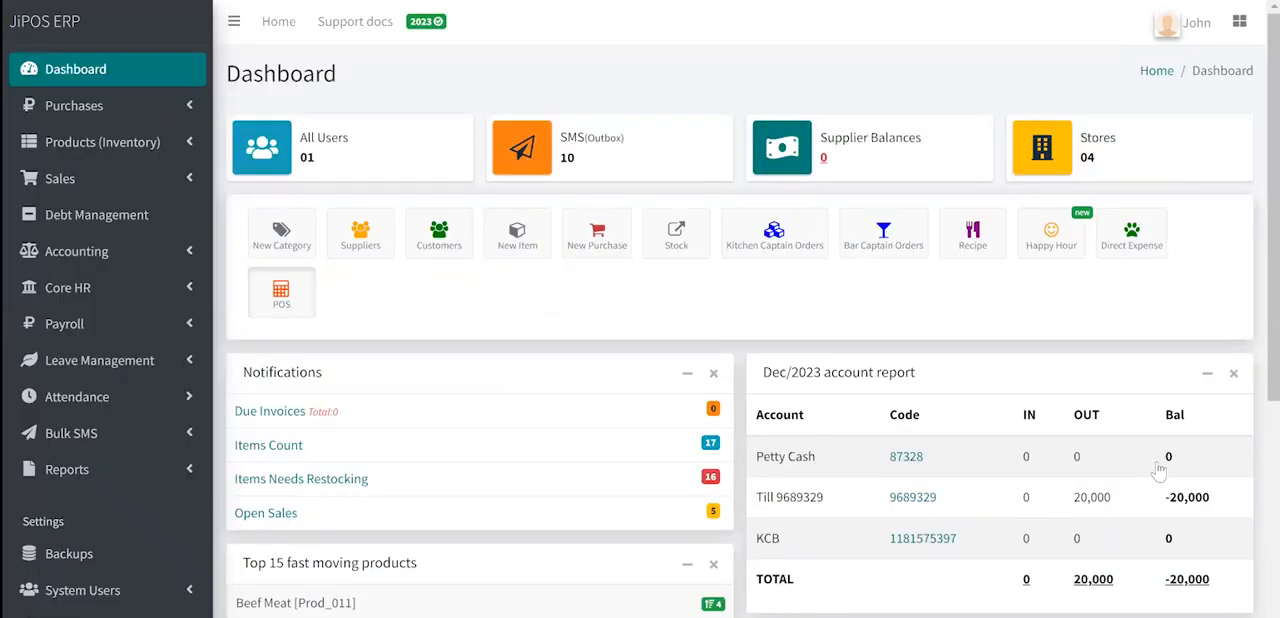
left_click(102, 142)
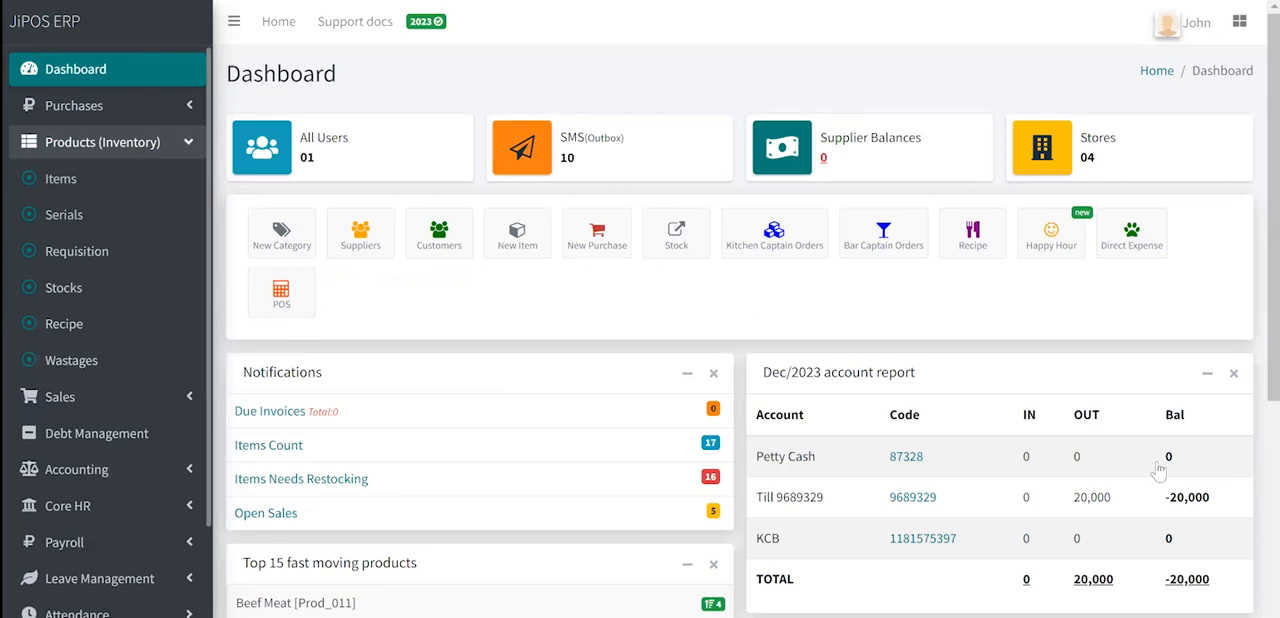
left_click(102, 142)
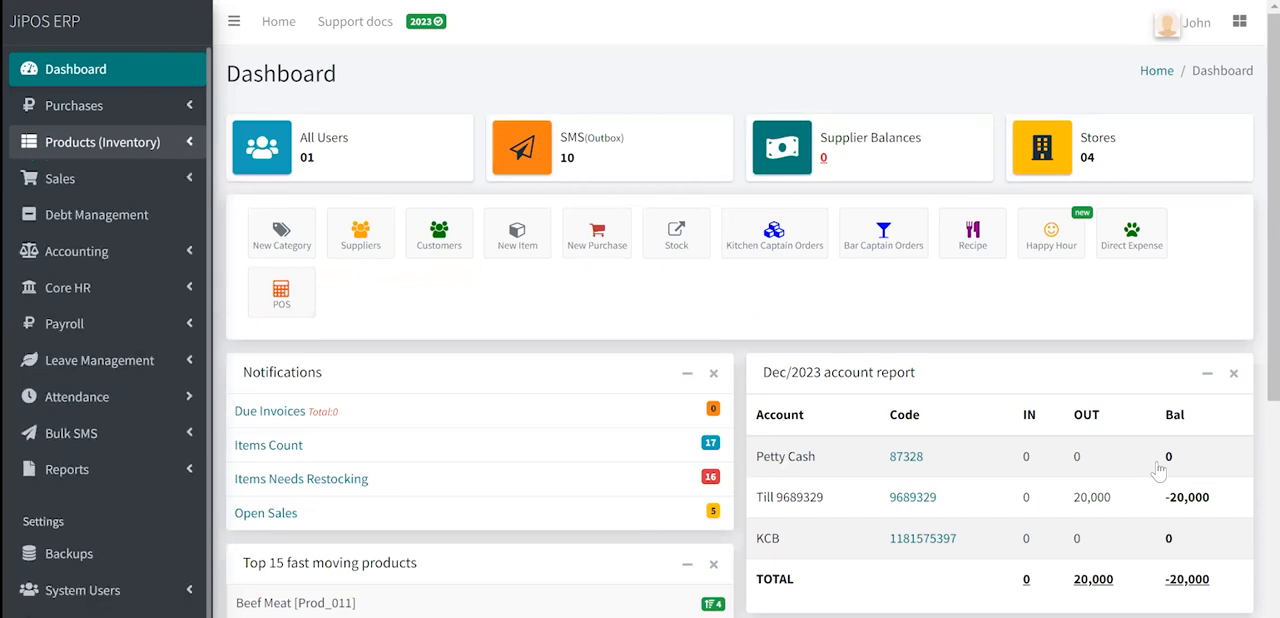
key("ctrl+Tab")
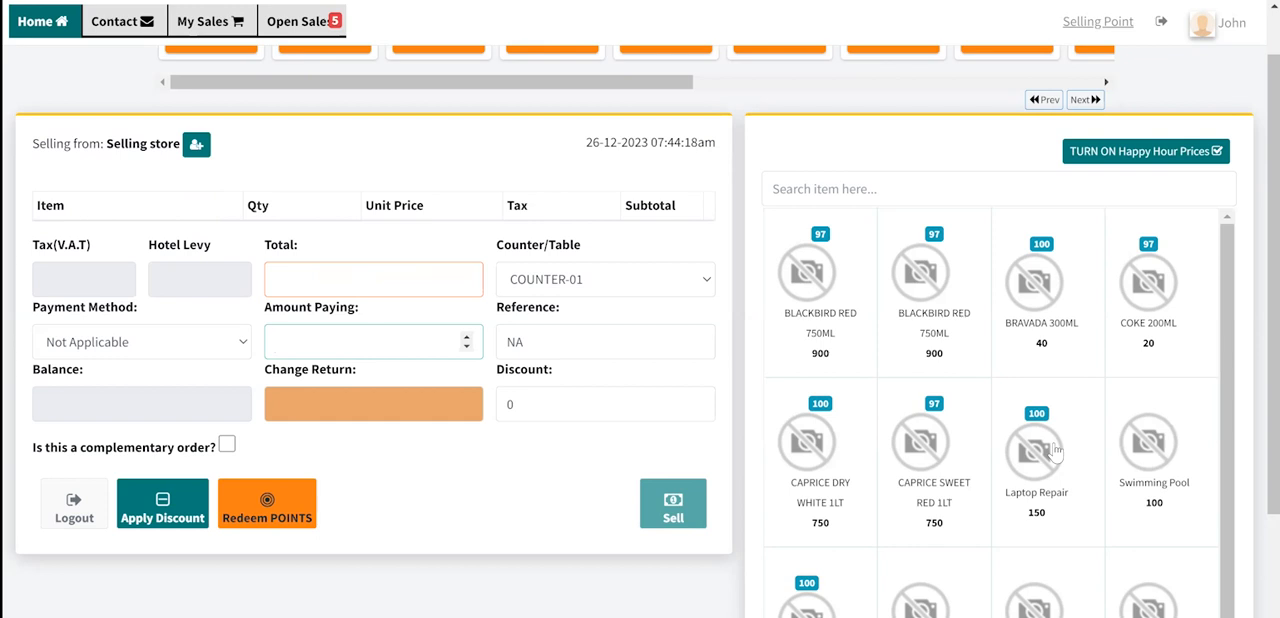
- Look over the remaining products in the item list and the row of product categories above the sale
scroll(1055, 452, "down", 1)
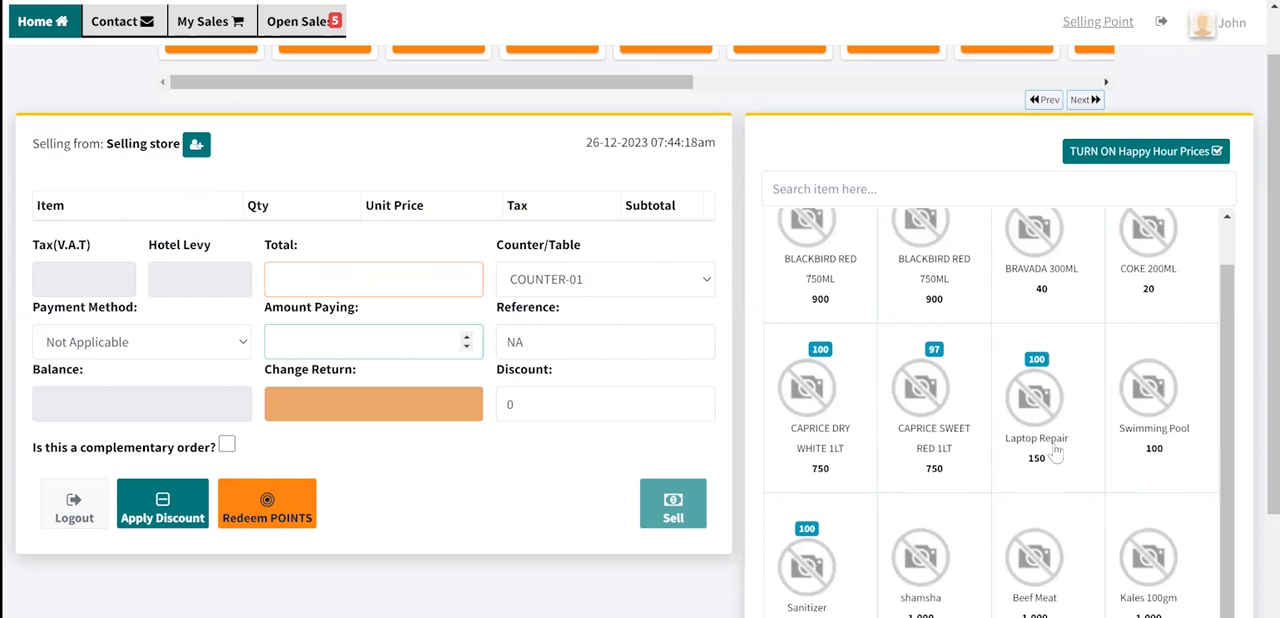
scroll(1055, 452, "down", 2)
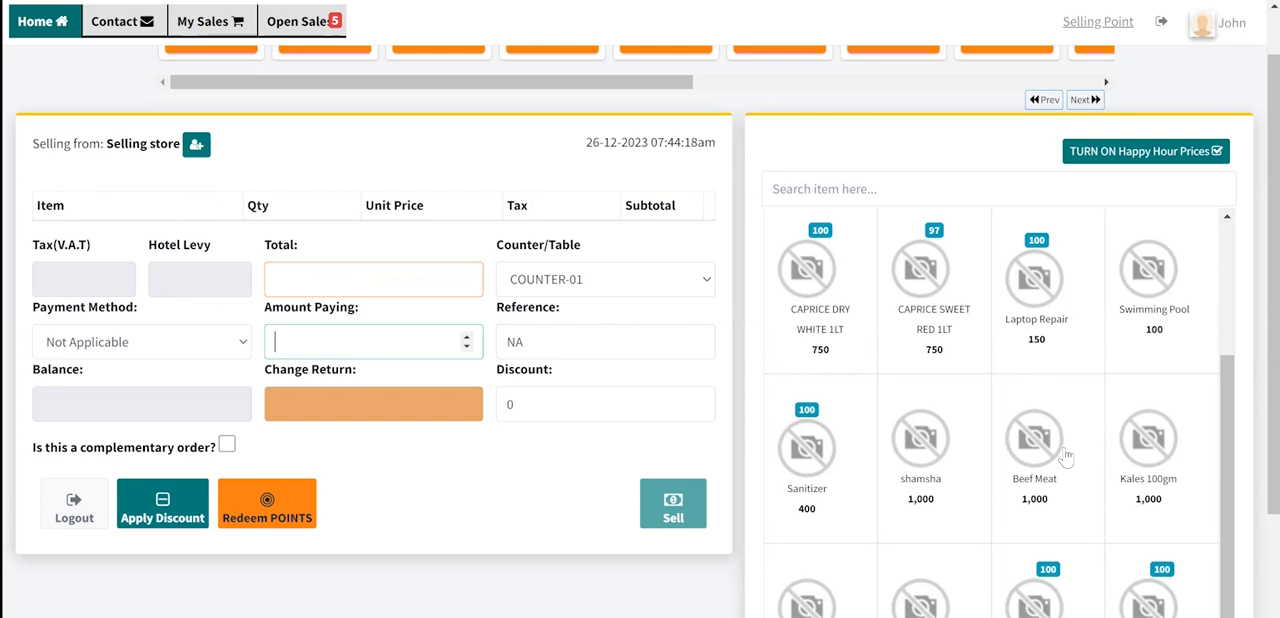
scroll(1066, 455, "down", 1)
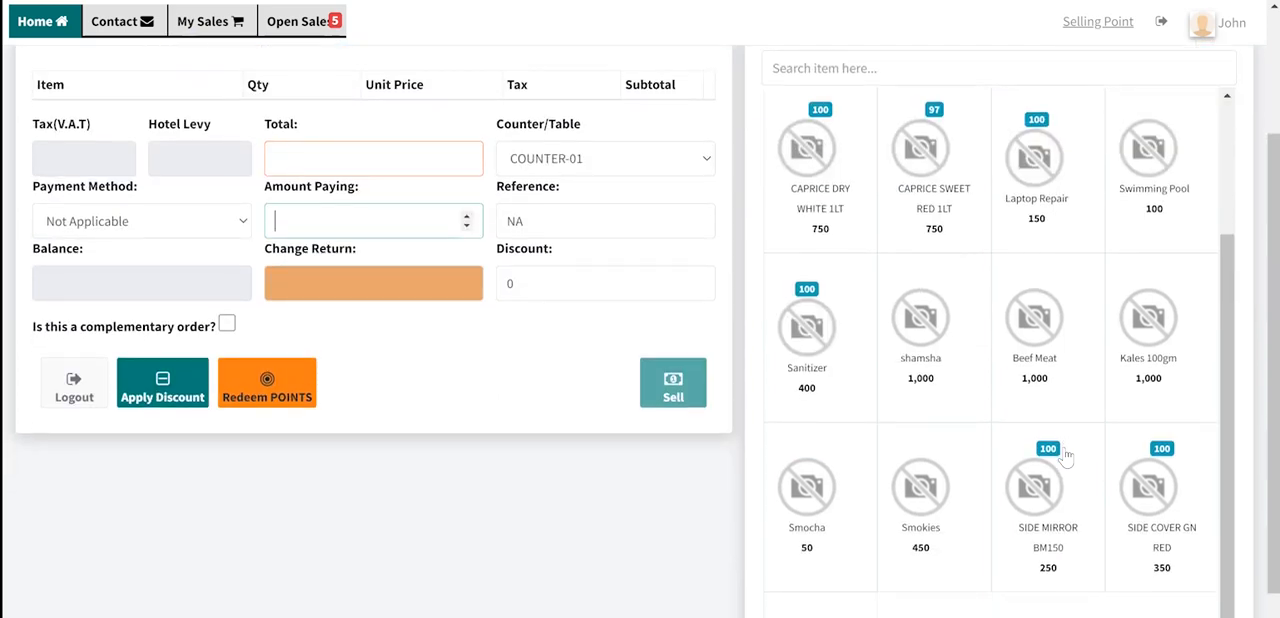
scroll(1066, 455, "up", 3)
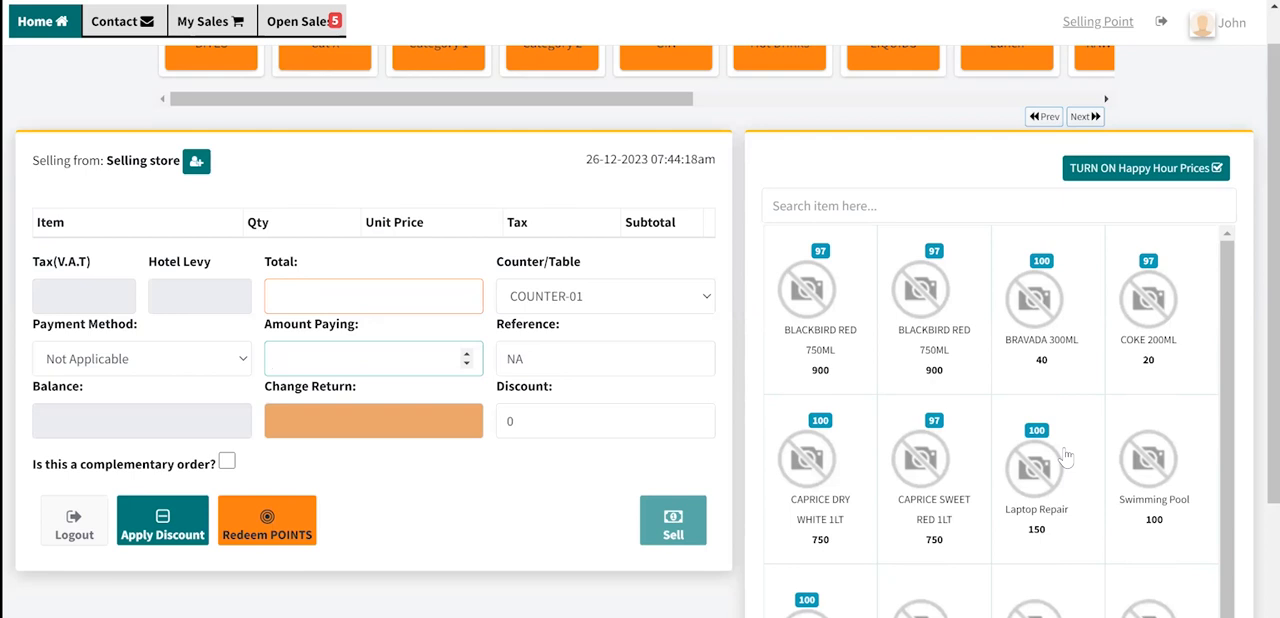
scroll(929, 395, "up", 1)
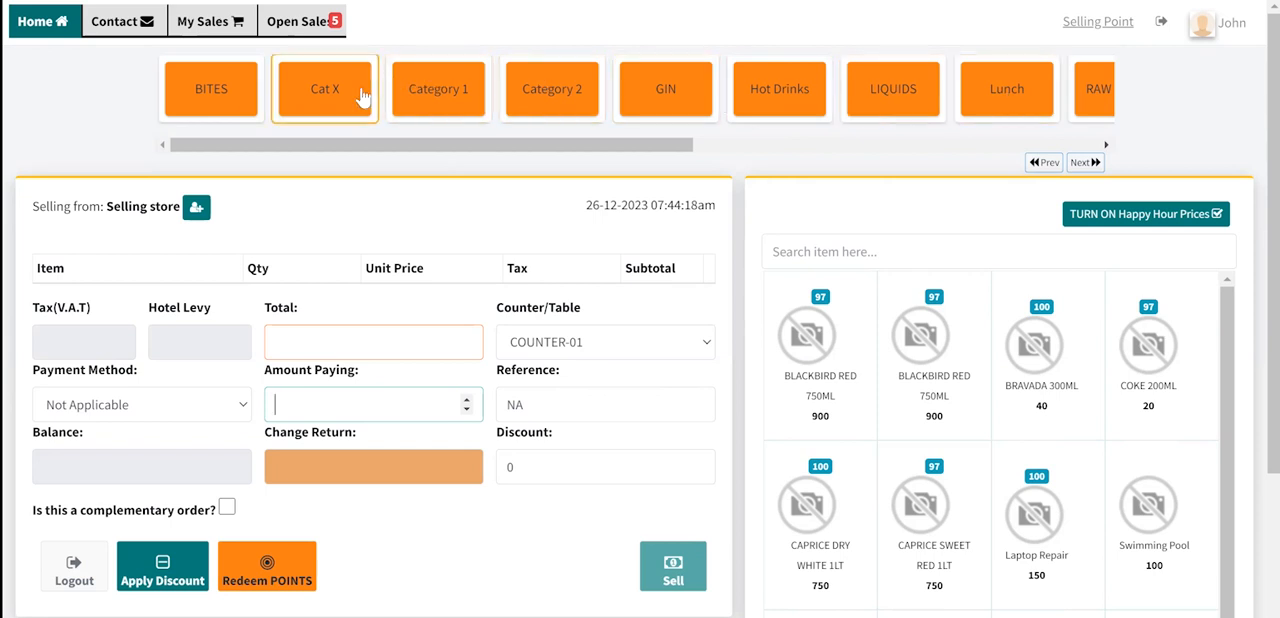
left_click_drag(572, 143, 490, 144)
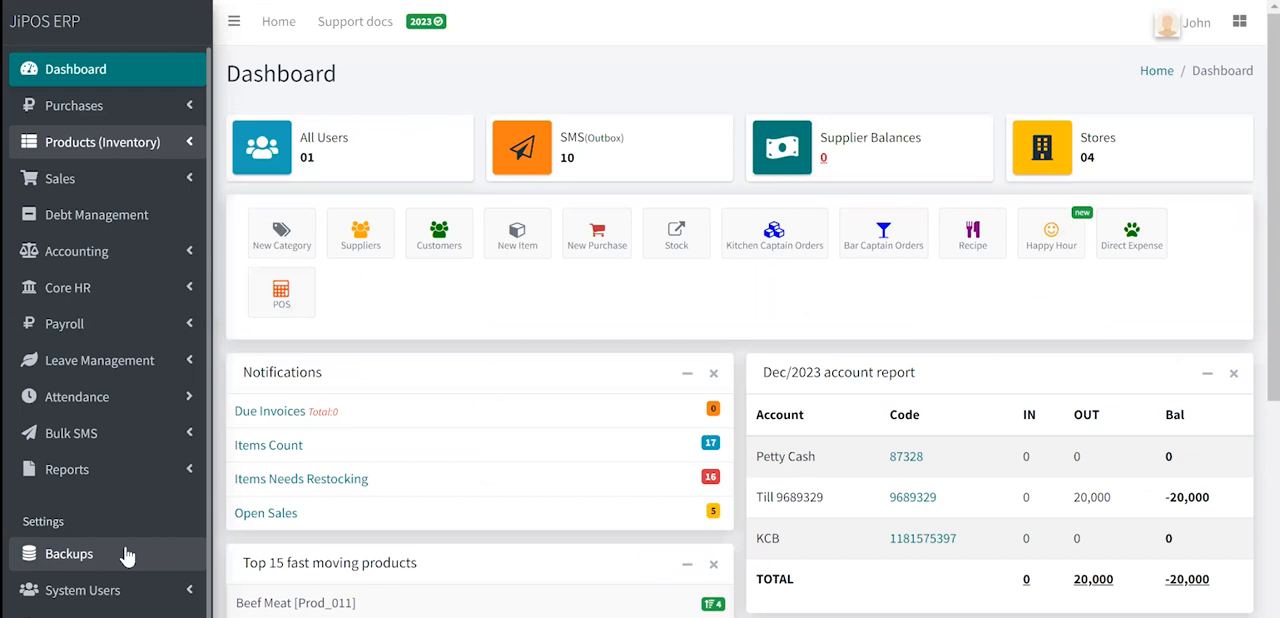
- View the Configurations options on the JiPOS ERP dashboard
left_click(143, 612)
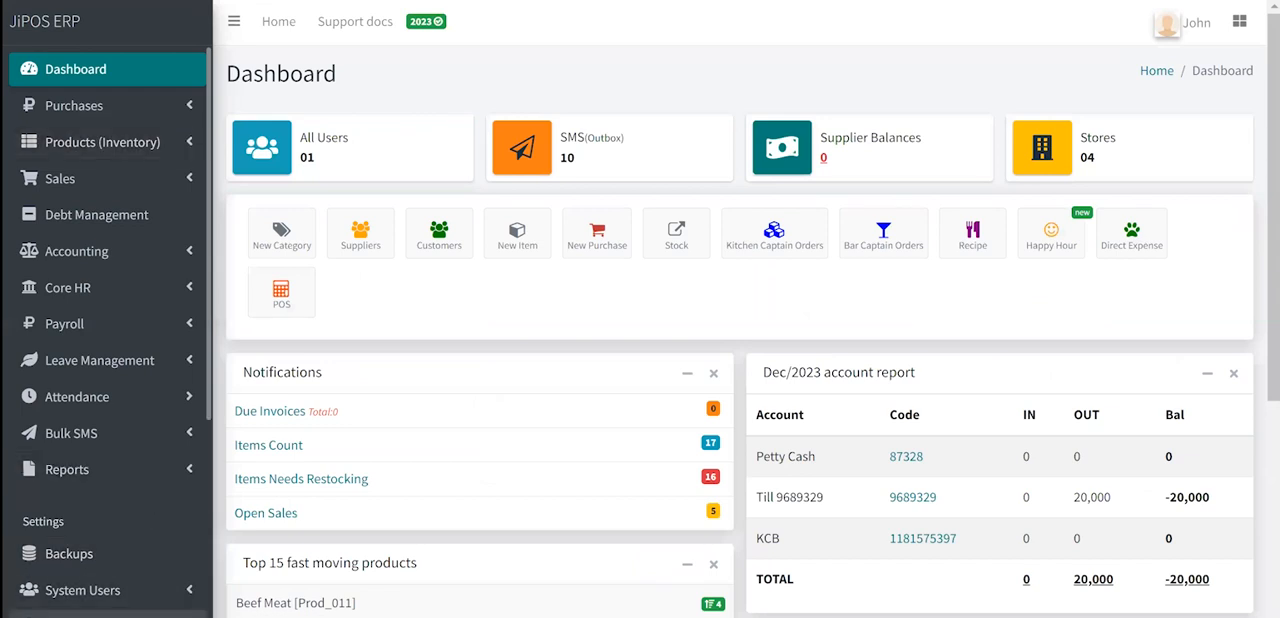
scroll(120, 600, "down", 1)
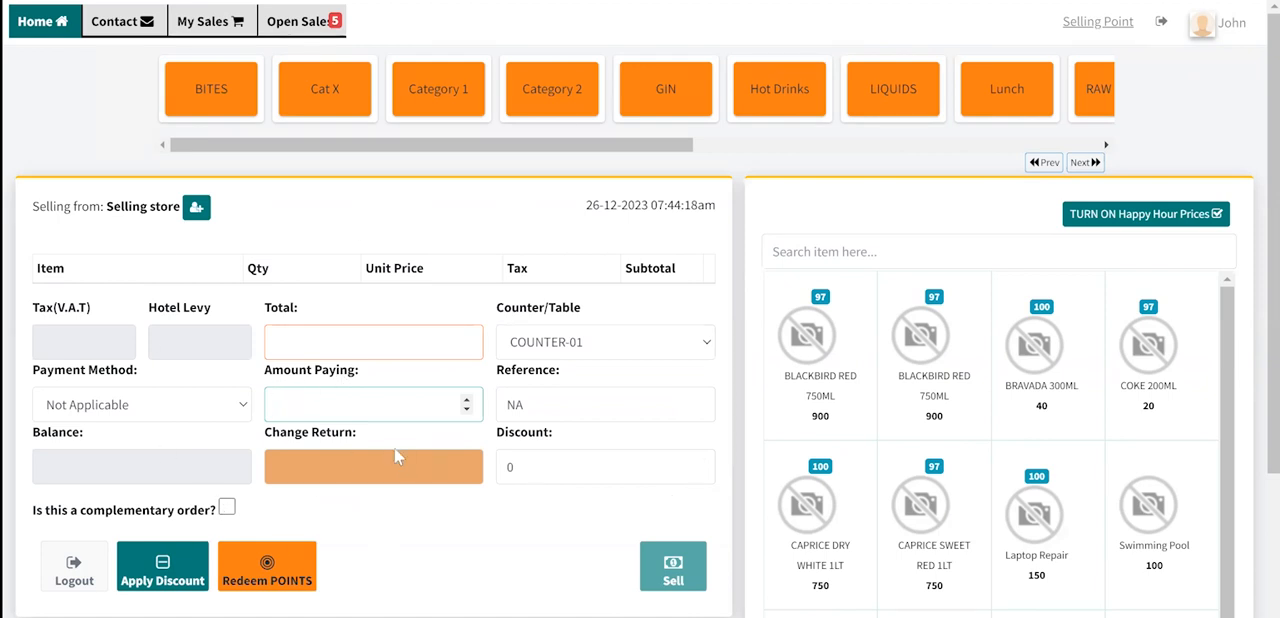
- Add both BLACKBIRD RED 750ML products, Prod_001 and Prod_002, to the sale
left_click(787, 324)
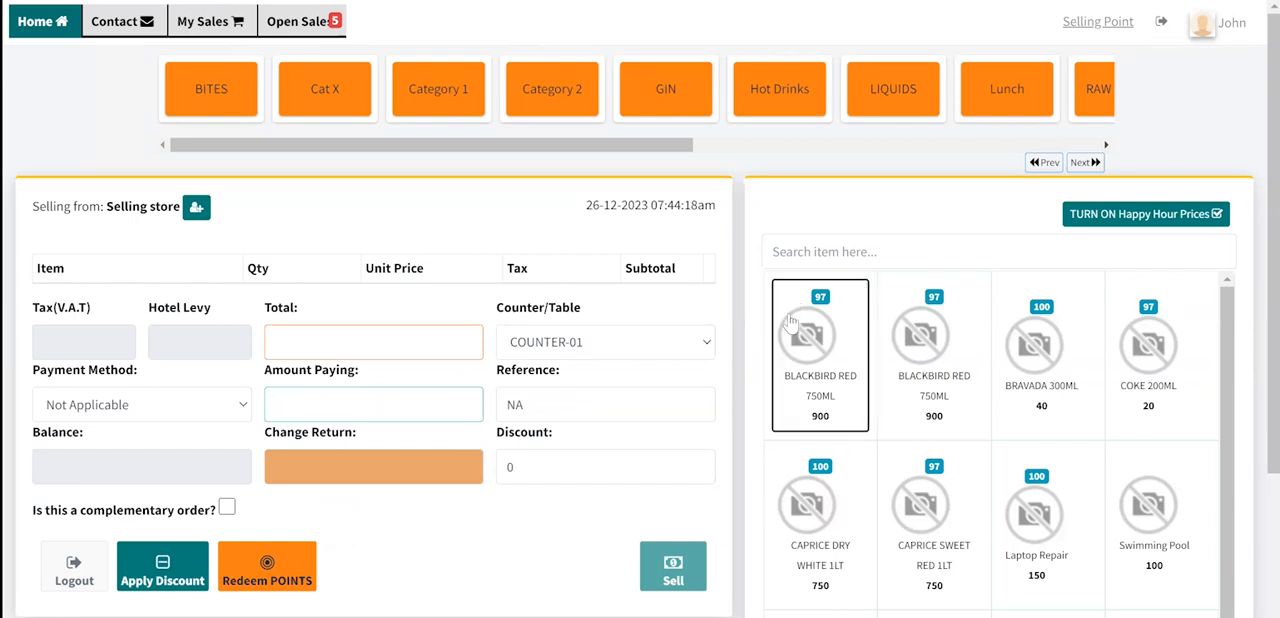
left_click(963, 316)
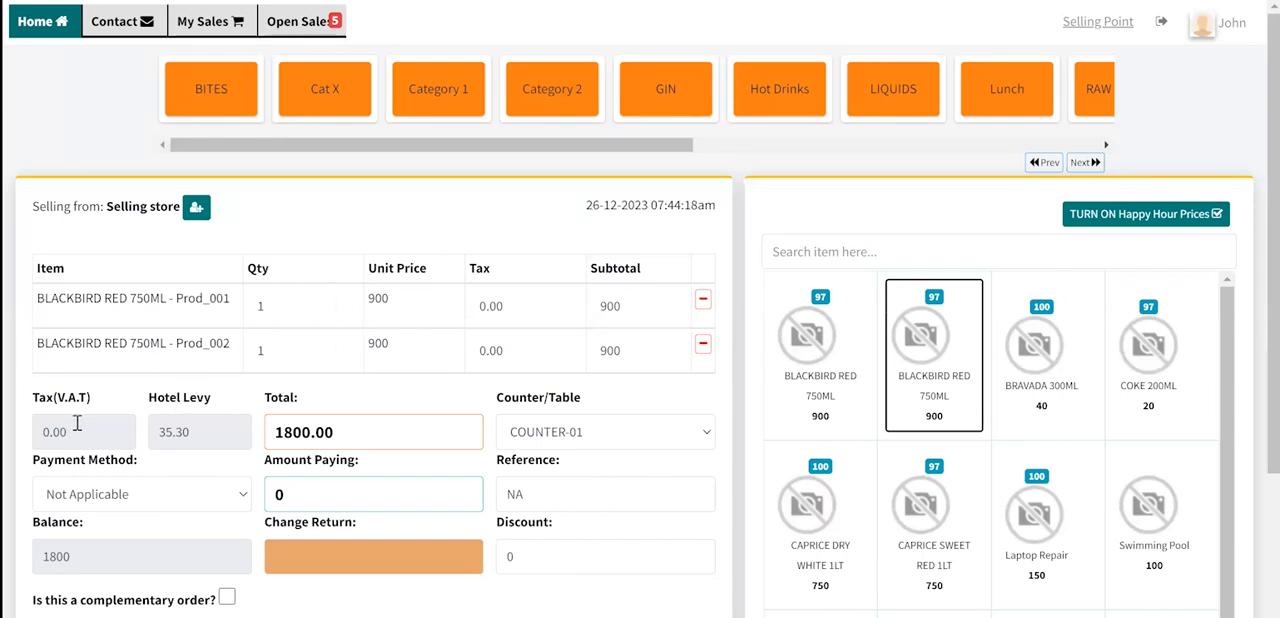
- Examine the sale's Tax (V.A.T) amount and look at the Products (Inventory) options on the ERP dashboard
left_click_drag(34, 397, 18, 440)
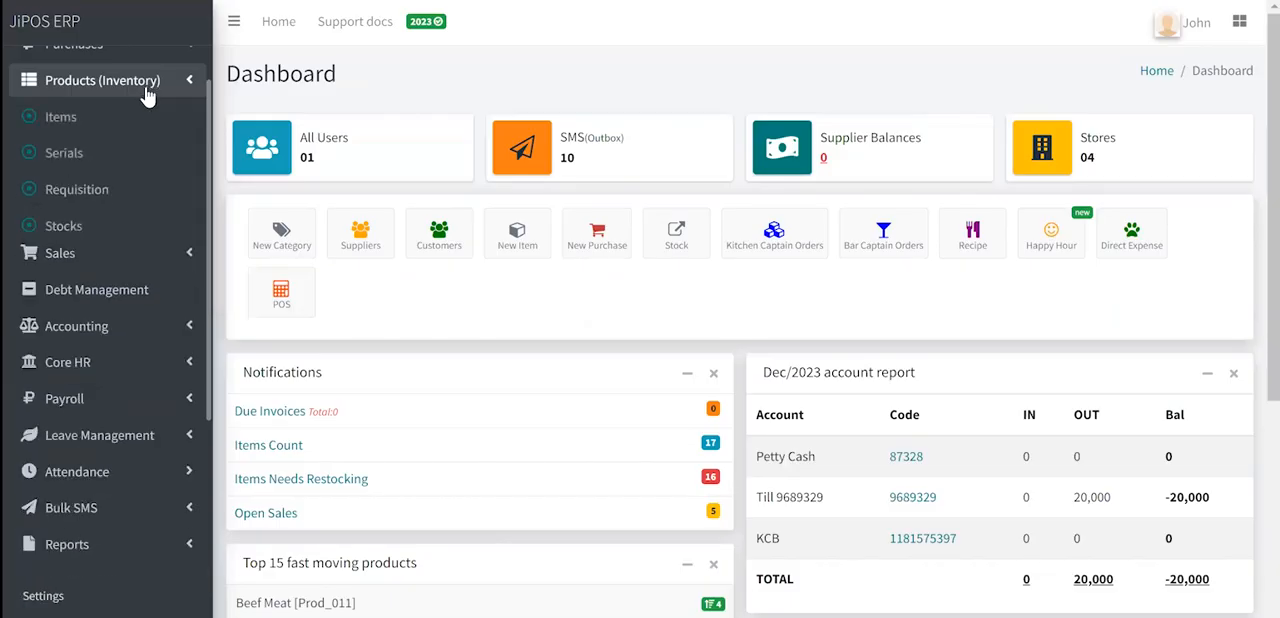
left_click(75, 84)
left_click(100, 124)
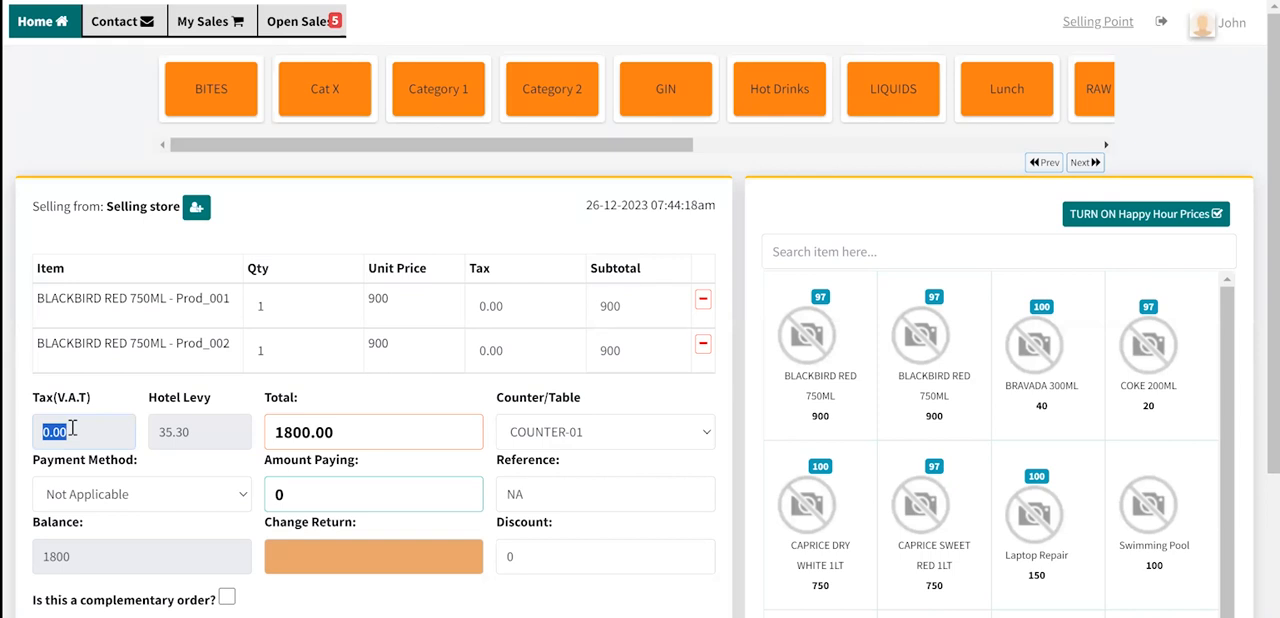
- Examine the sale's Hotel Levy and Total fields and view the available Counter/Table options
double_click(190, 432)
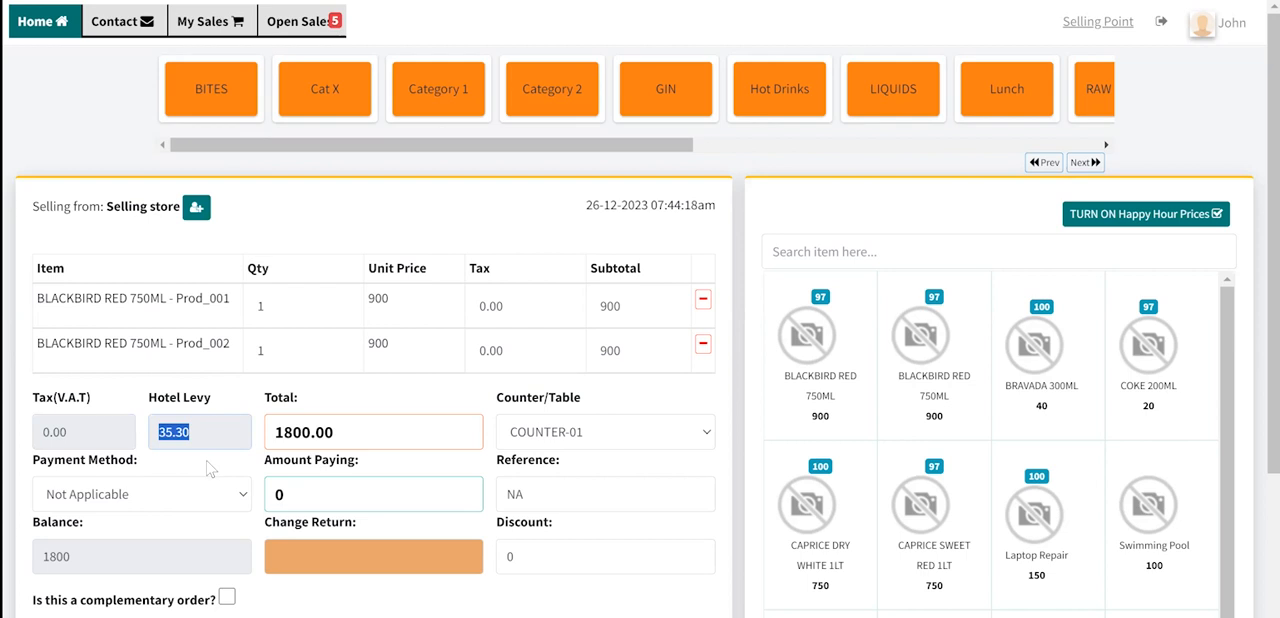
scroll(209, 465, "down", 1)
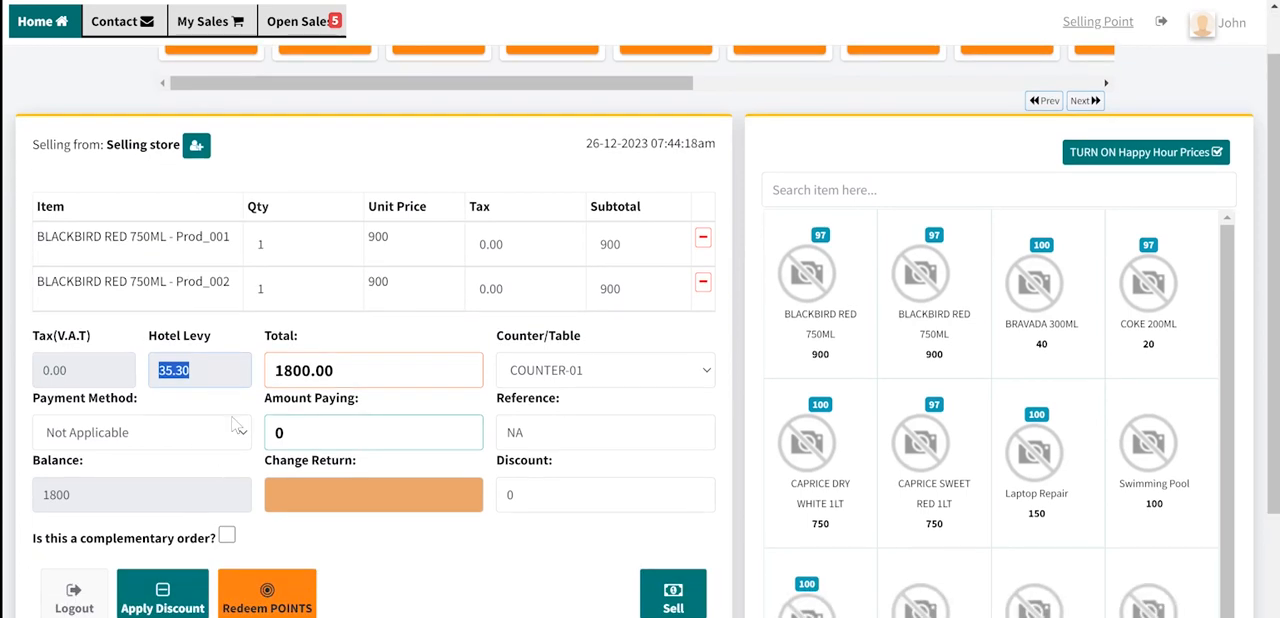
left_click(316, 372)
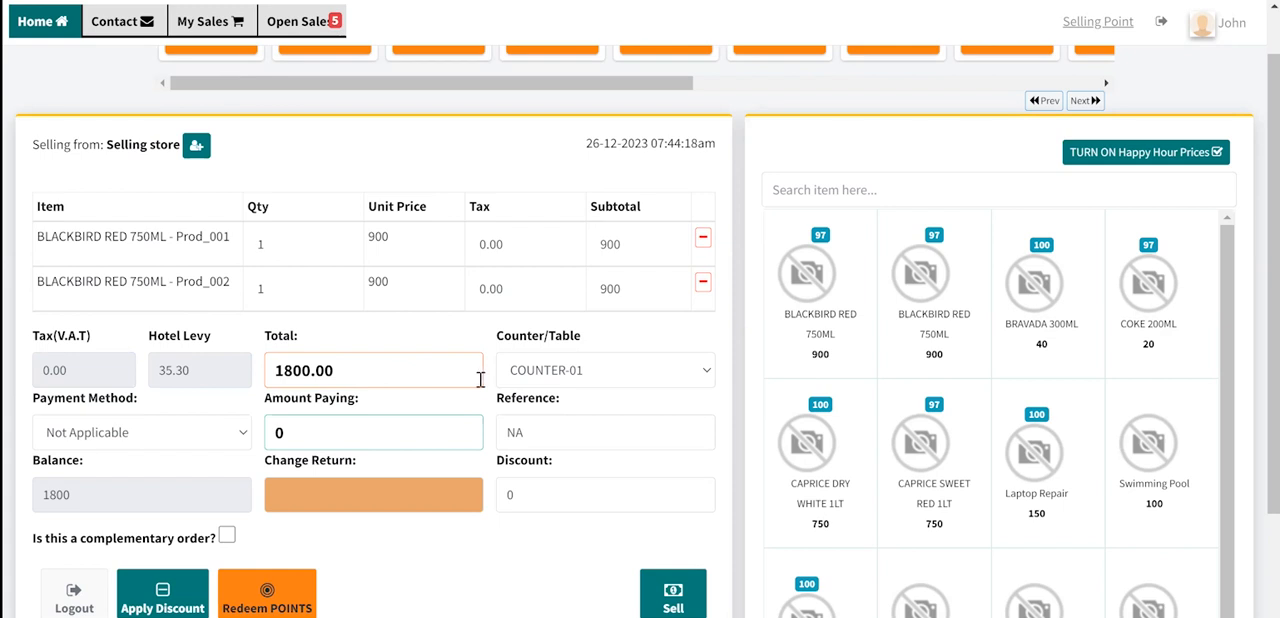
left_click(540, 378)
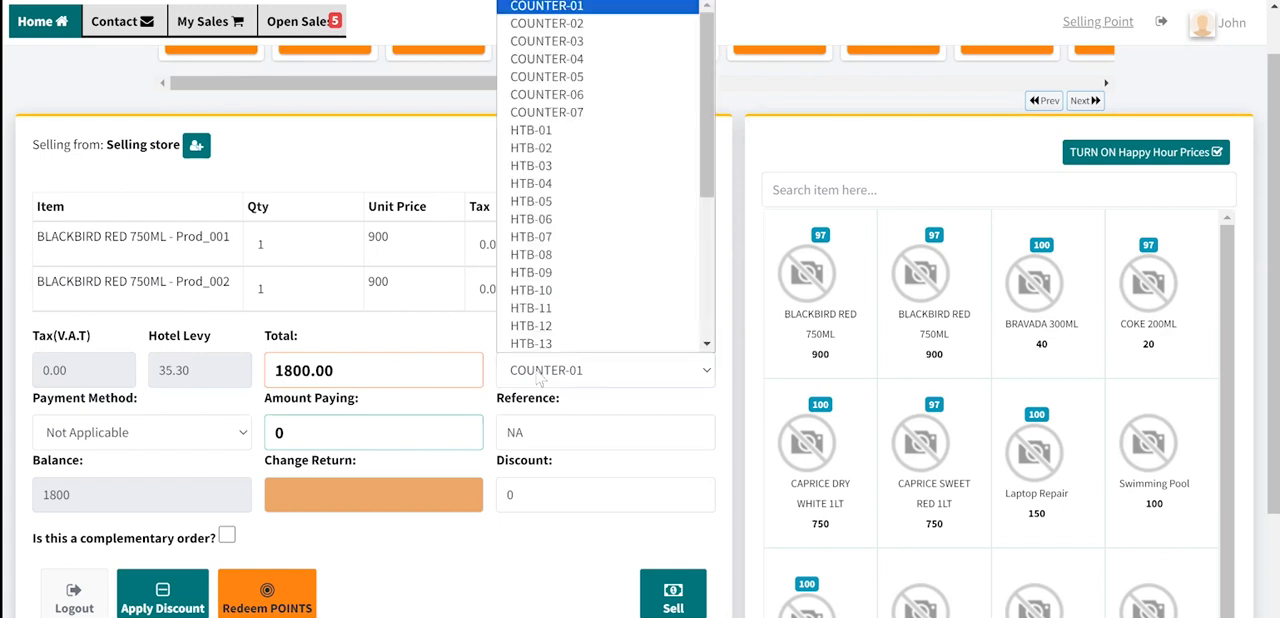
left_click(540, 378)
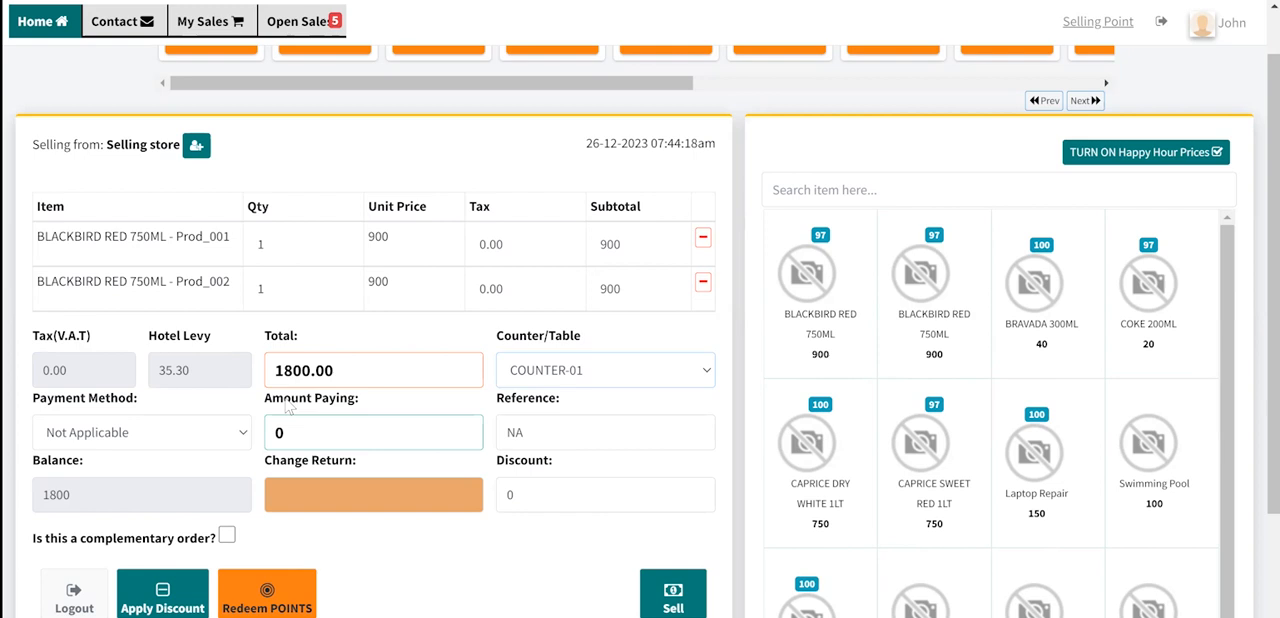
- Set the sale's payment method to Petty Cash and the amount paying to 2000
left_click(137, 440)
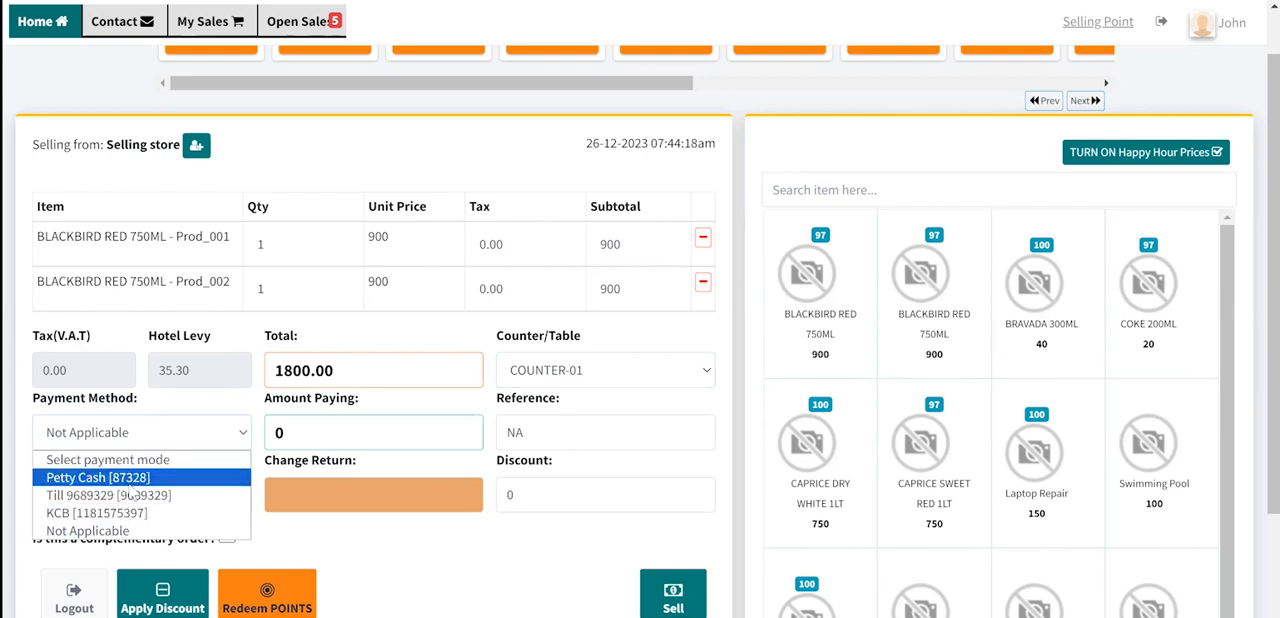
left_click(134, 478)
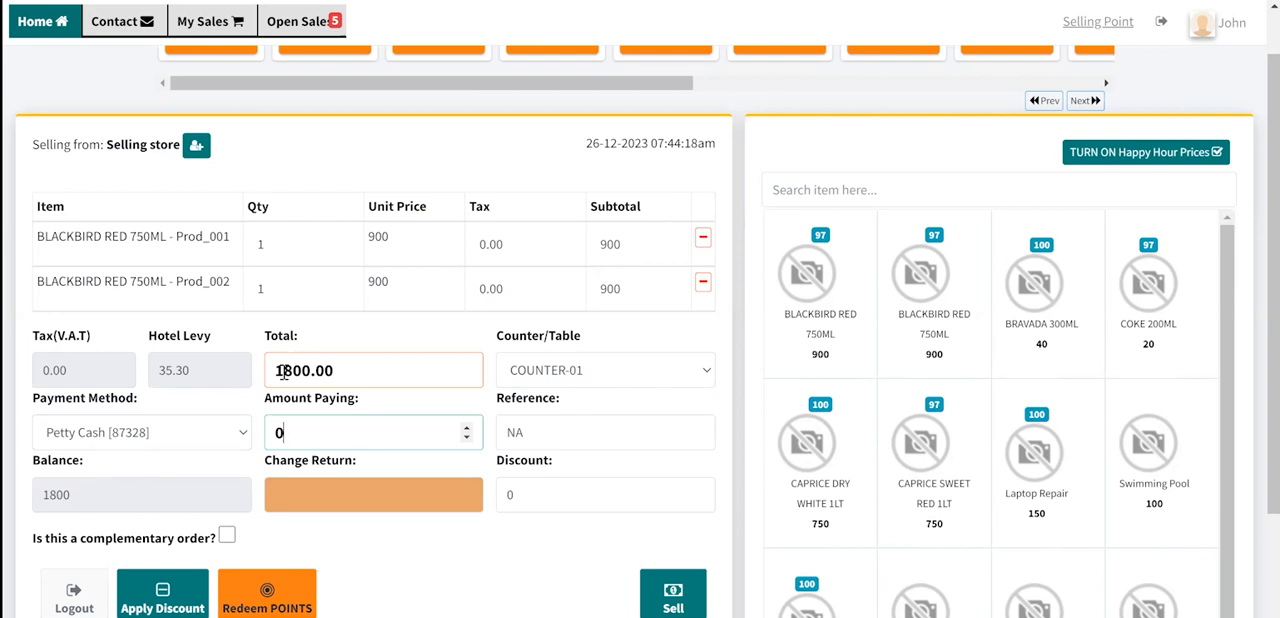
double_click(286, 432)
type("2000")
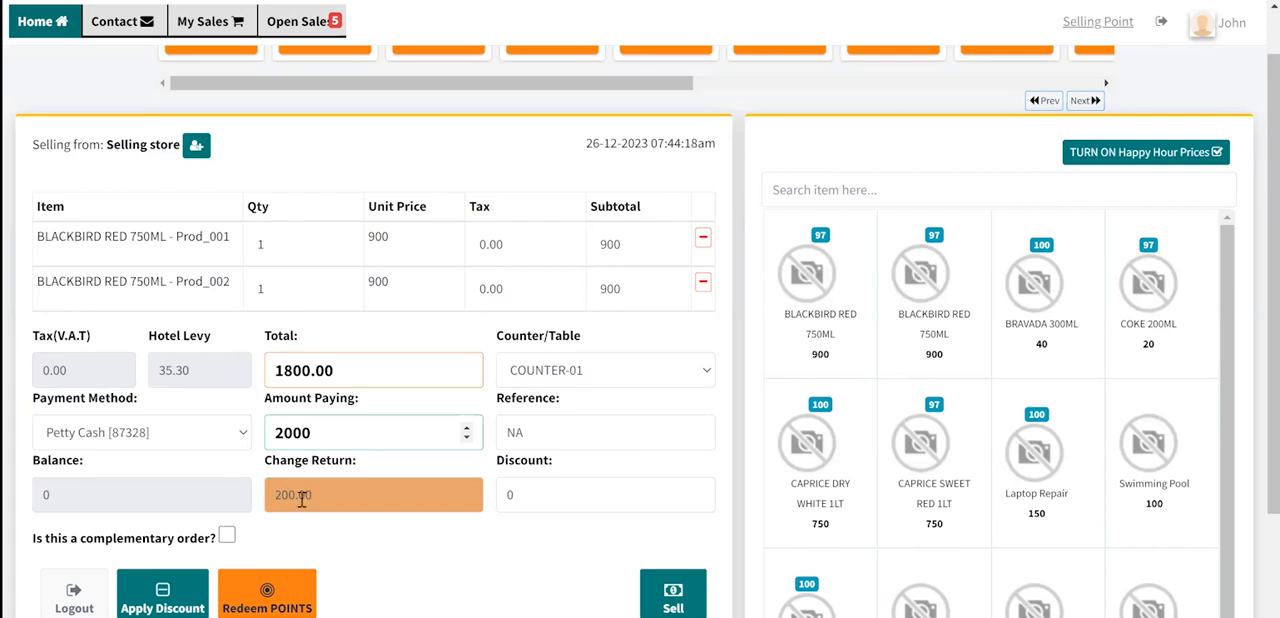
- Examine the sale's Reference, Change Return and Balance fields and the Sell option
left_click(545, 428)
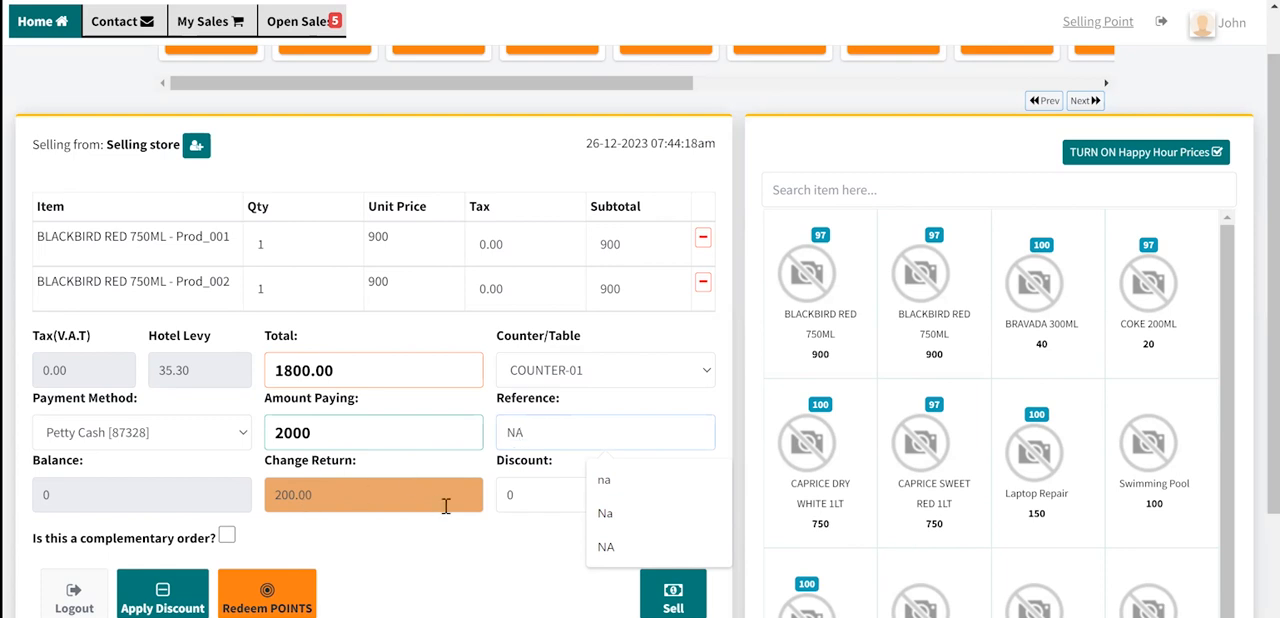
left_click(490, 518)
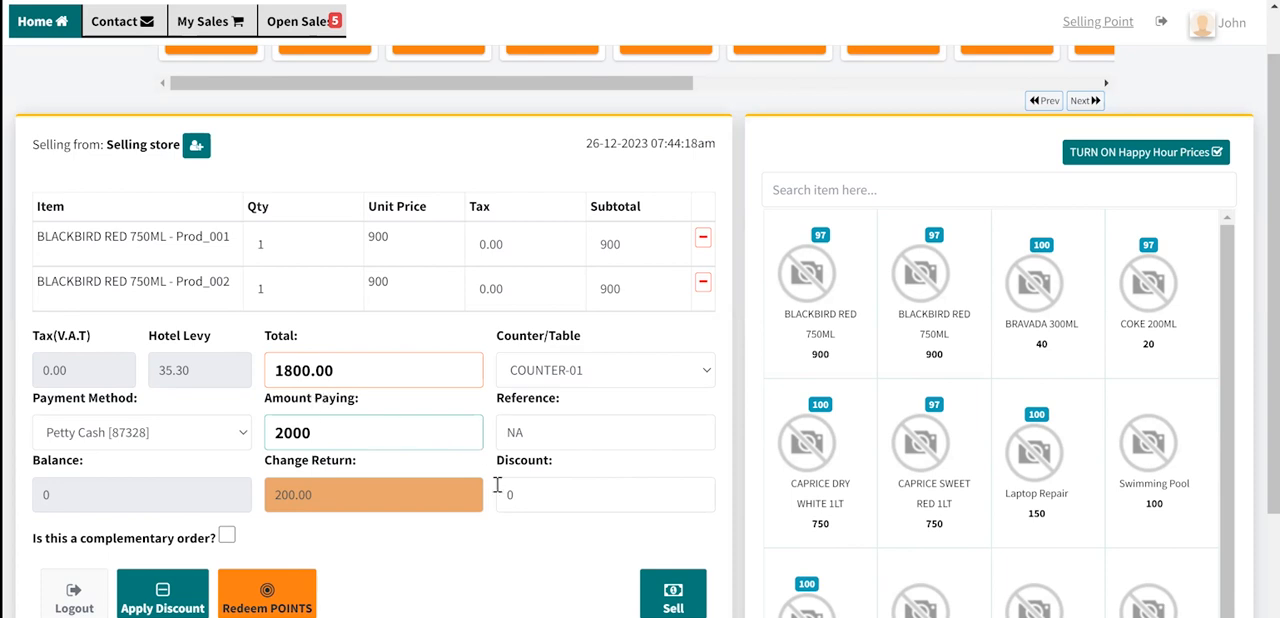
scroll(508, 505, "down", 1)
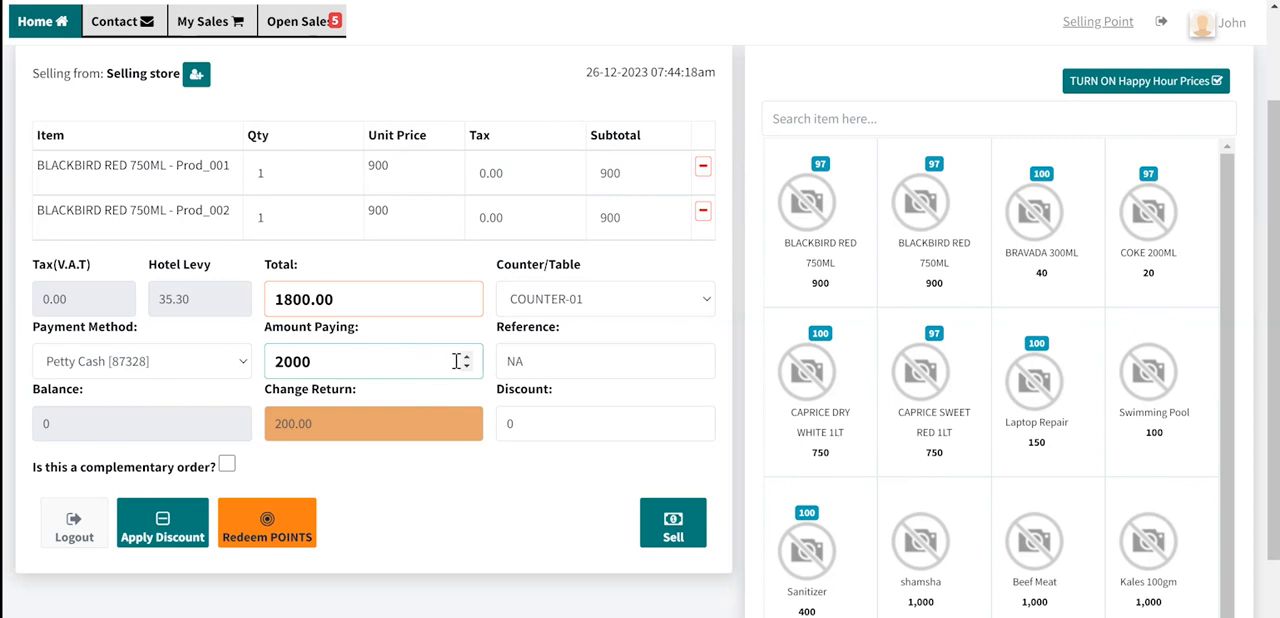
double_click(543, 355)
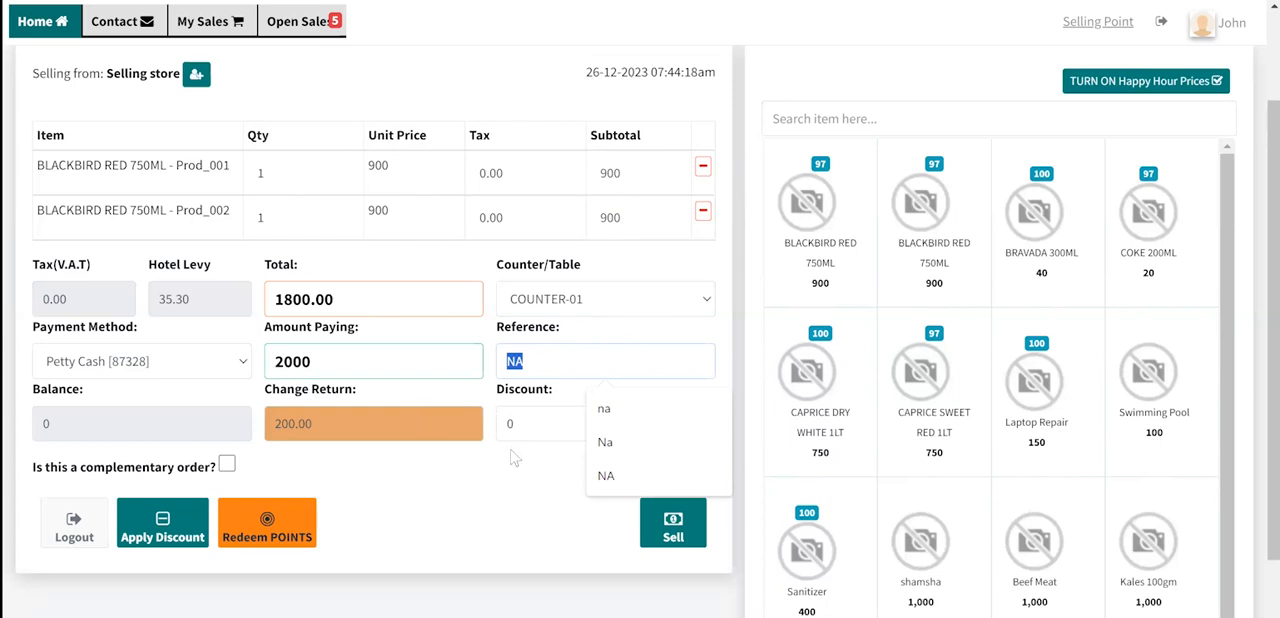
left_click(123, 407)
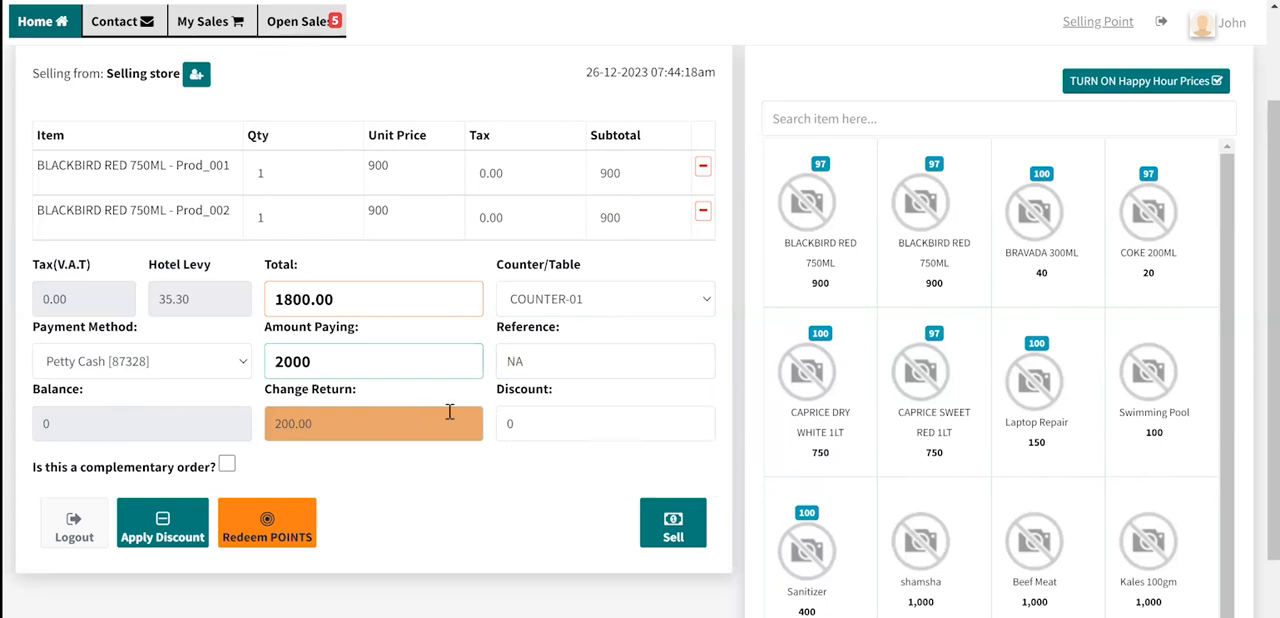
left_click(663, 520)
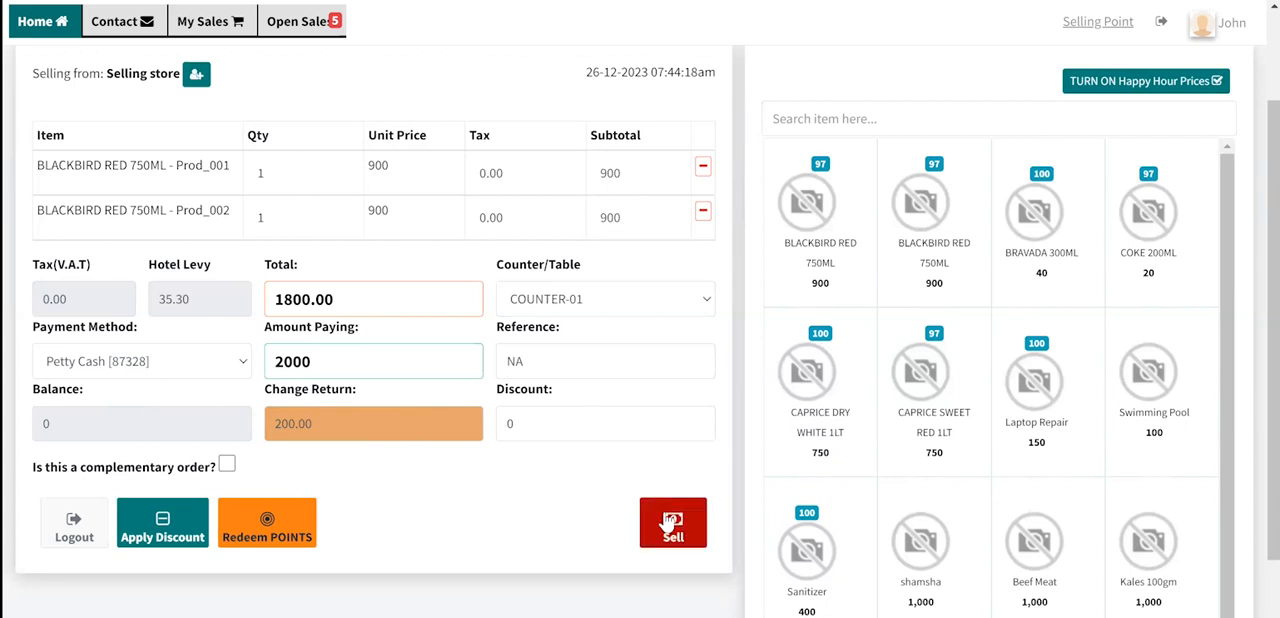
- Look at the Discount field, and mark the sale as a complementary order and unmark it again
left_click(528, 422)
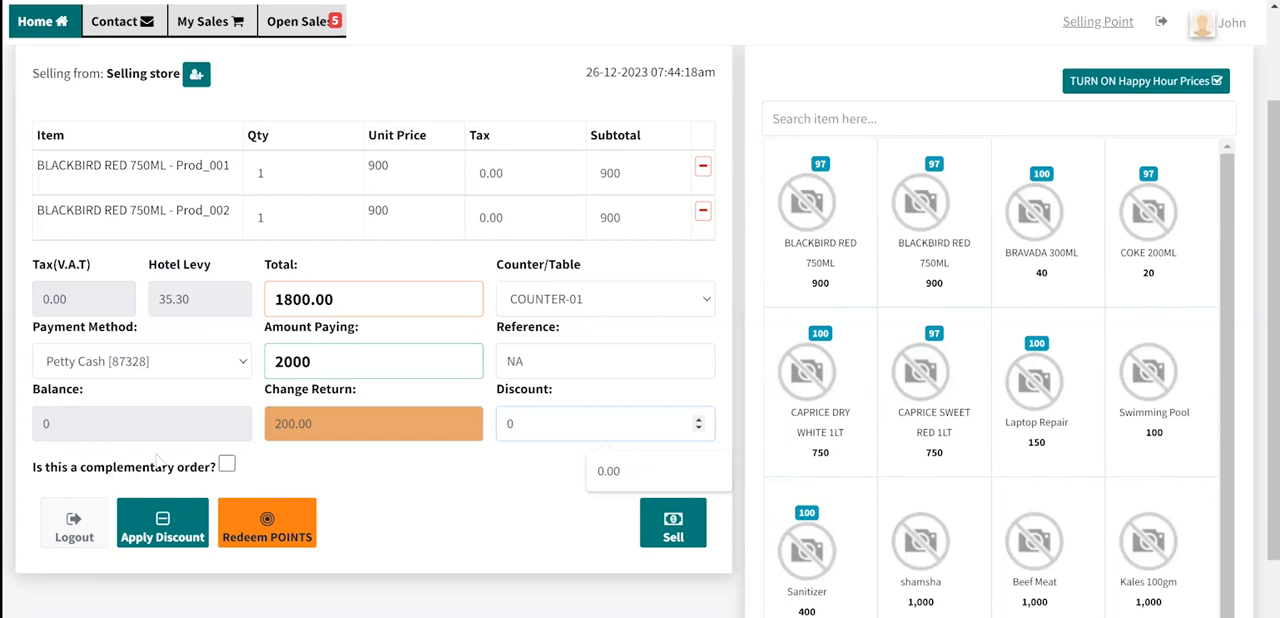
left_click(227, 466)
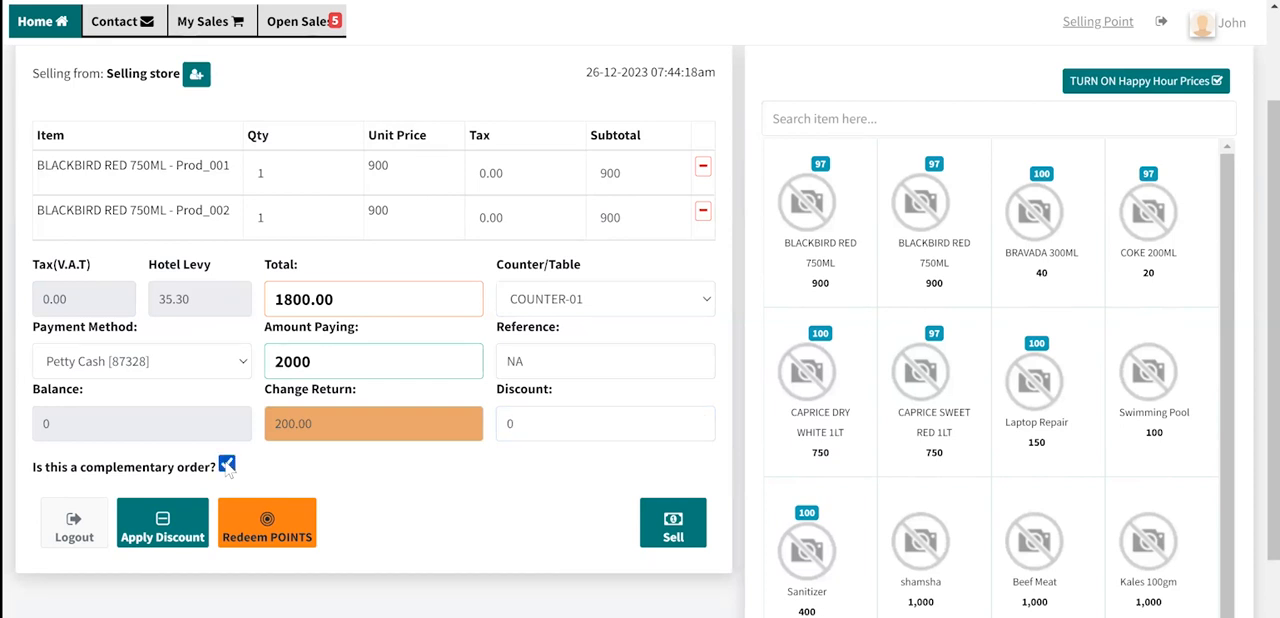
left_click(227, 466)
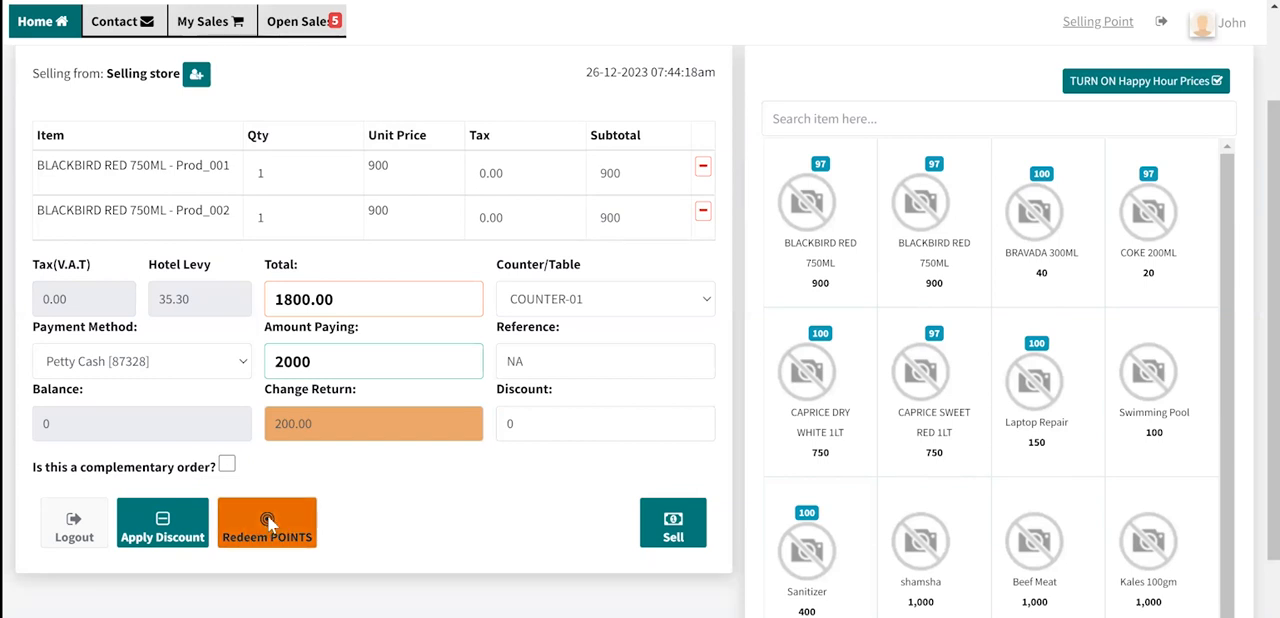
- Show the points redemption fields for the sale and acknowledge the customer phone number alert
left_click(267, 517)
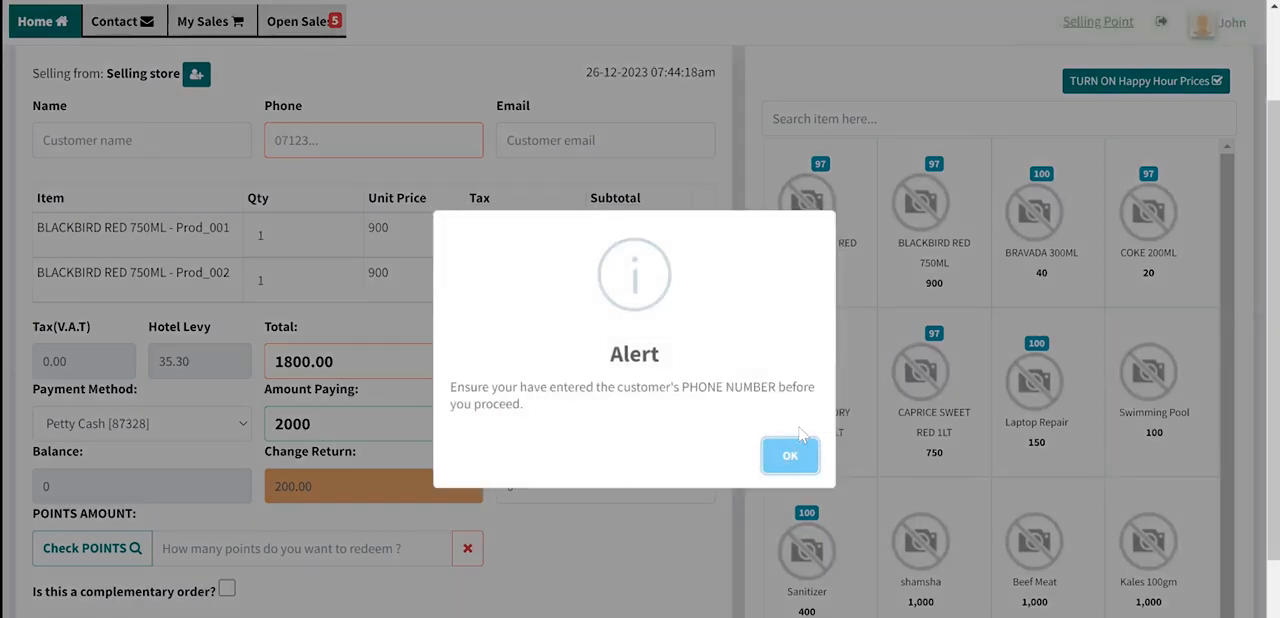
left_click(789, 455)
scroll(644, 398, "up", 1)
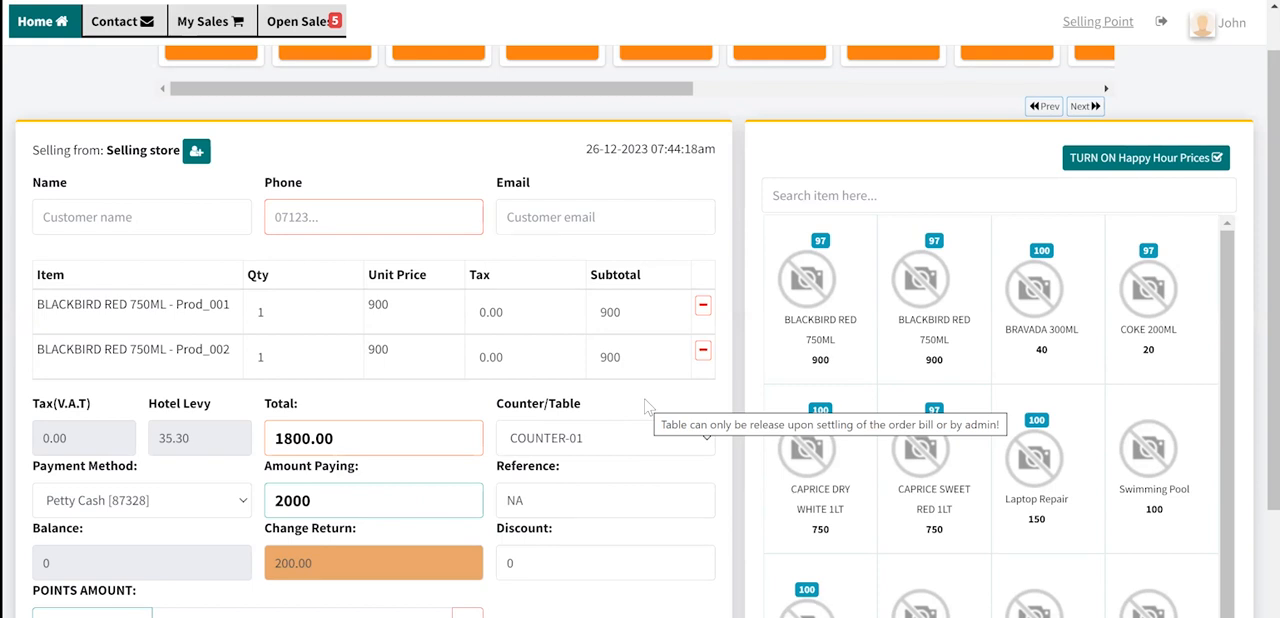
scroll(268, 525, "down", 3)
scroll(200, 528, "up", 2)
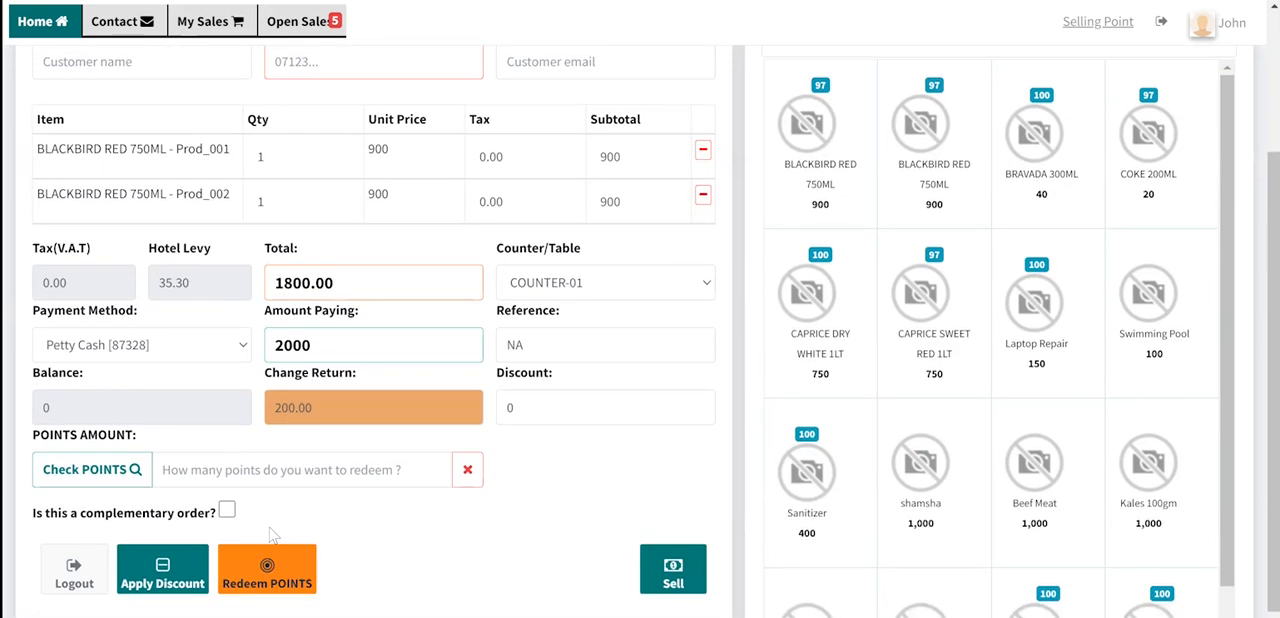
scroll(247, 369, "up", 2)
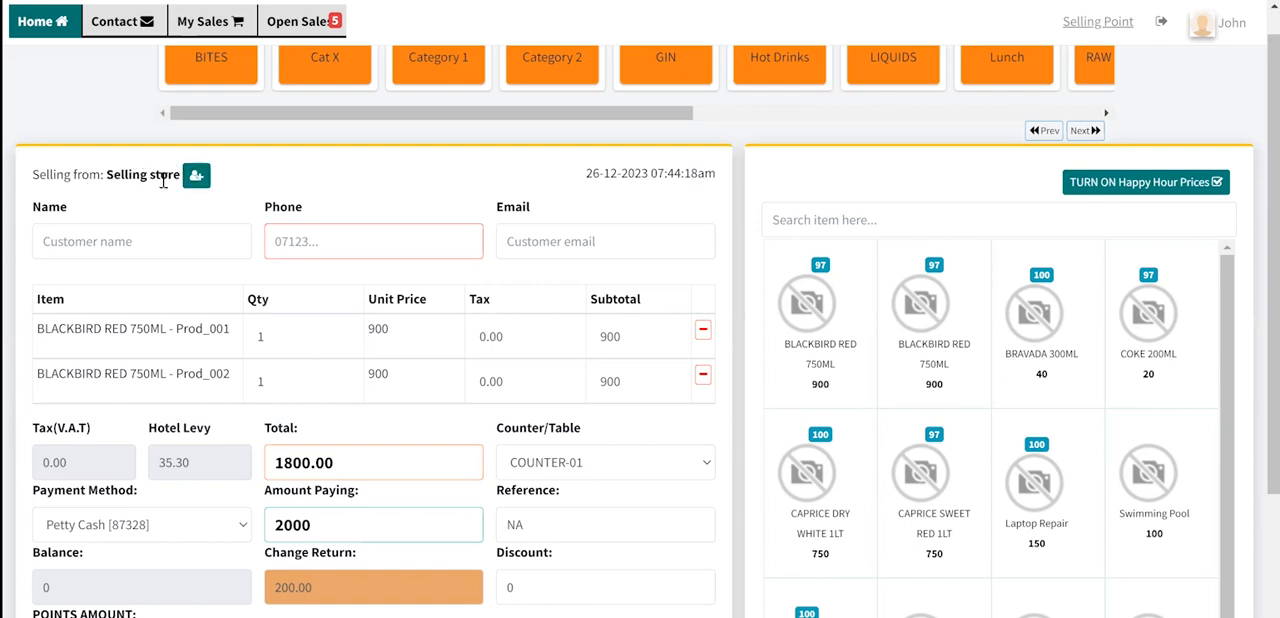
- Examine the customer Name and Phone fields together with the Points Amount and Redeem Points options
left_click(69, 245)
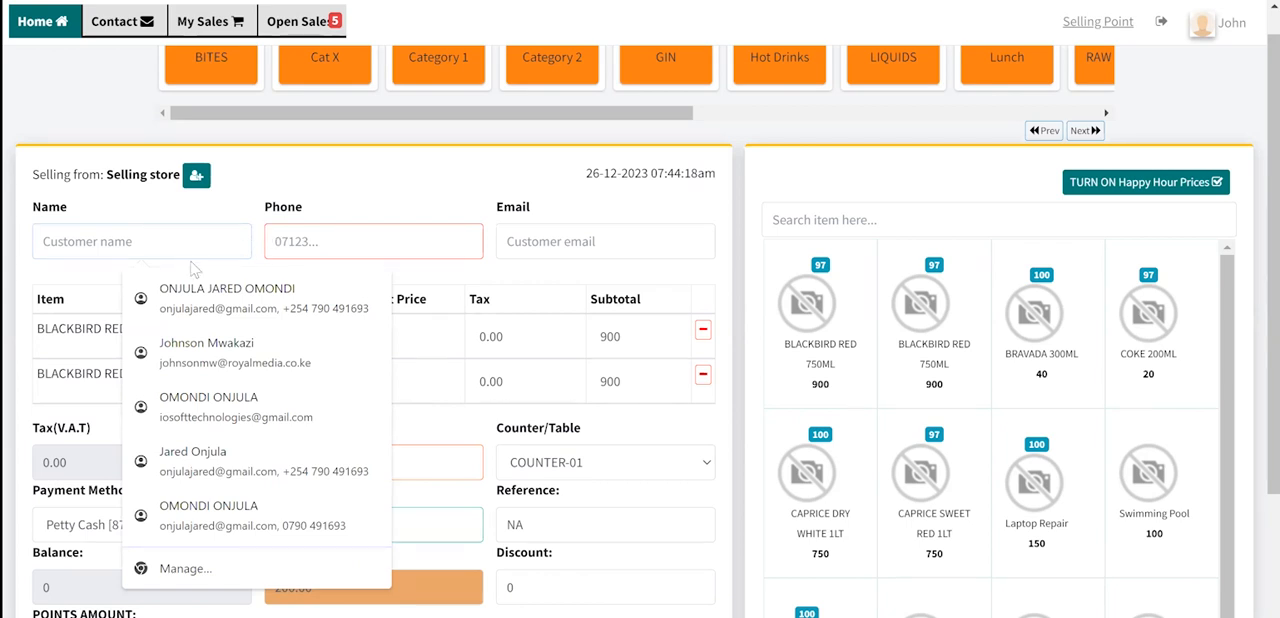
left_click(336, 241)
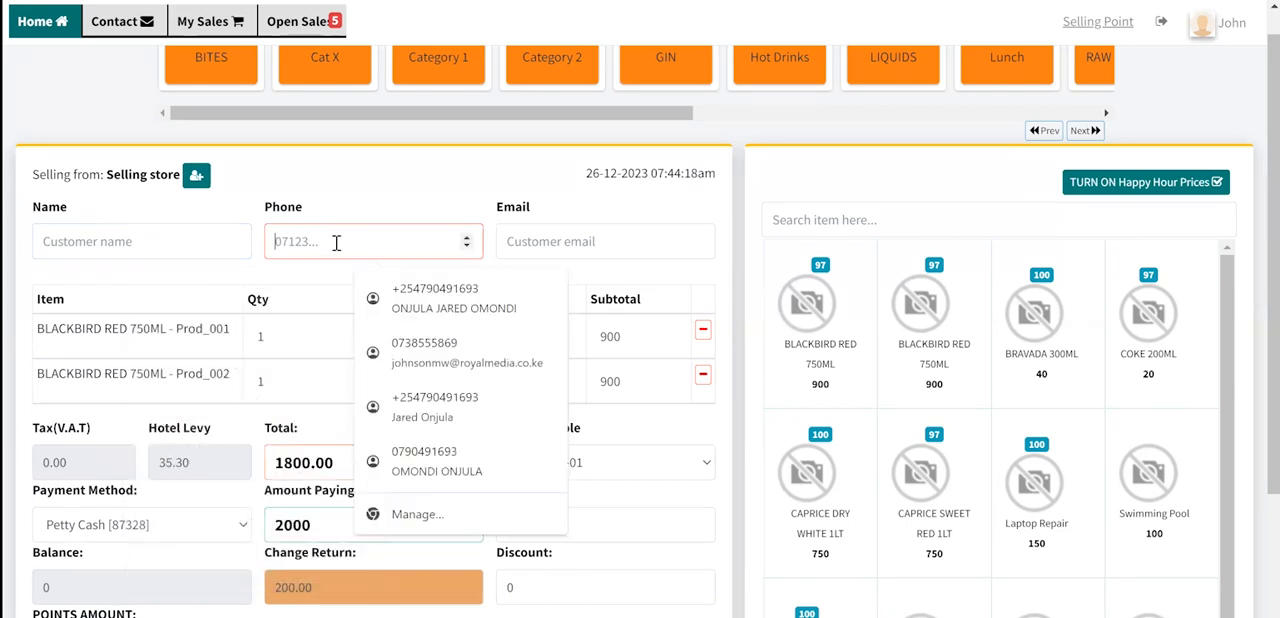
scroll(280, 470, "down", 2)
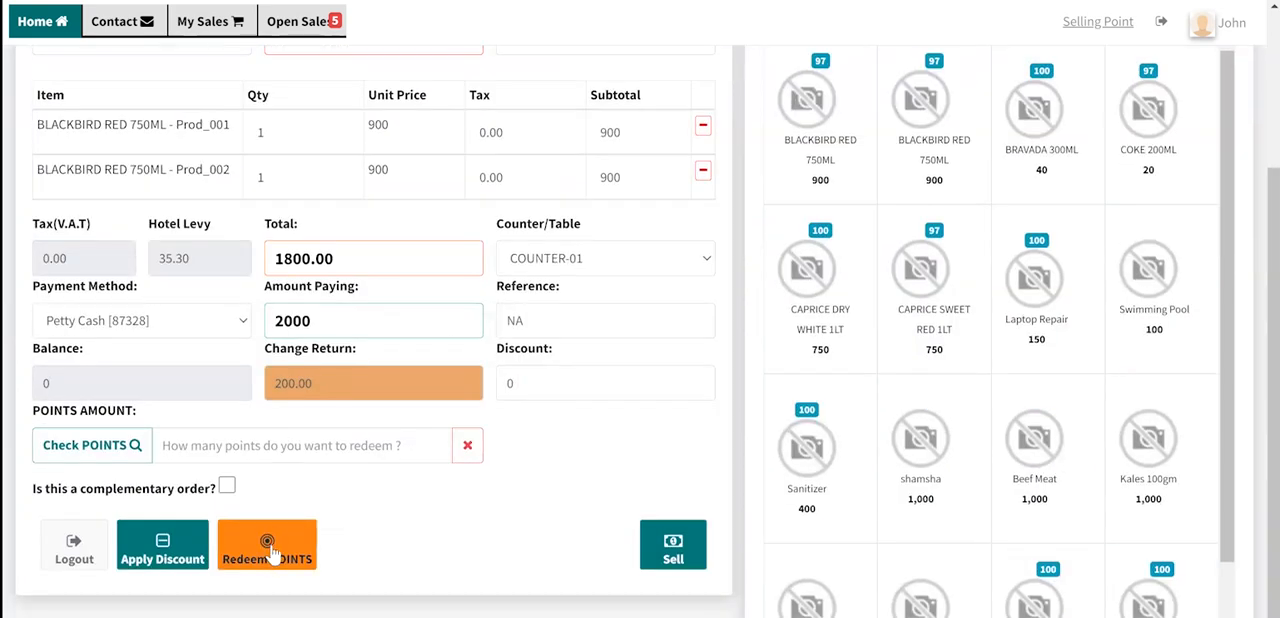
scroll(273, 553, "up", 1)
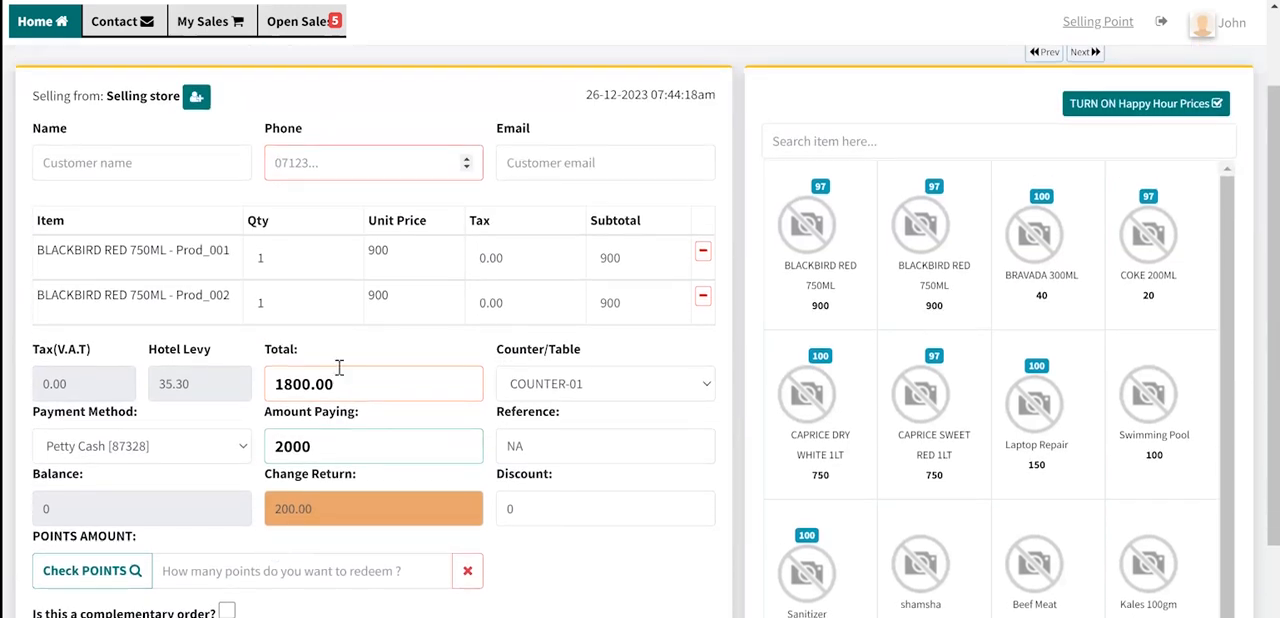
left_click(354, 164)
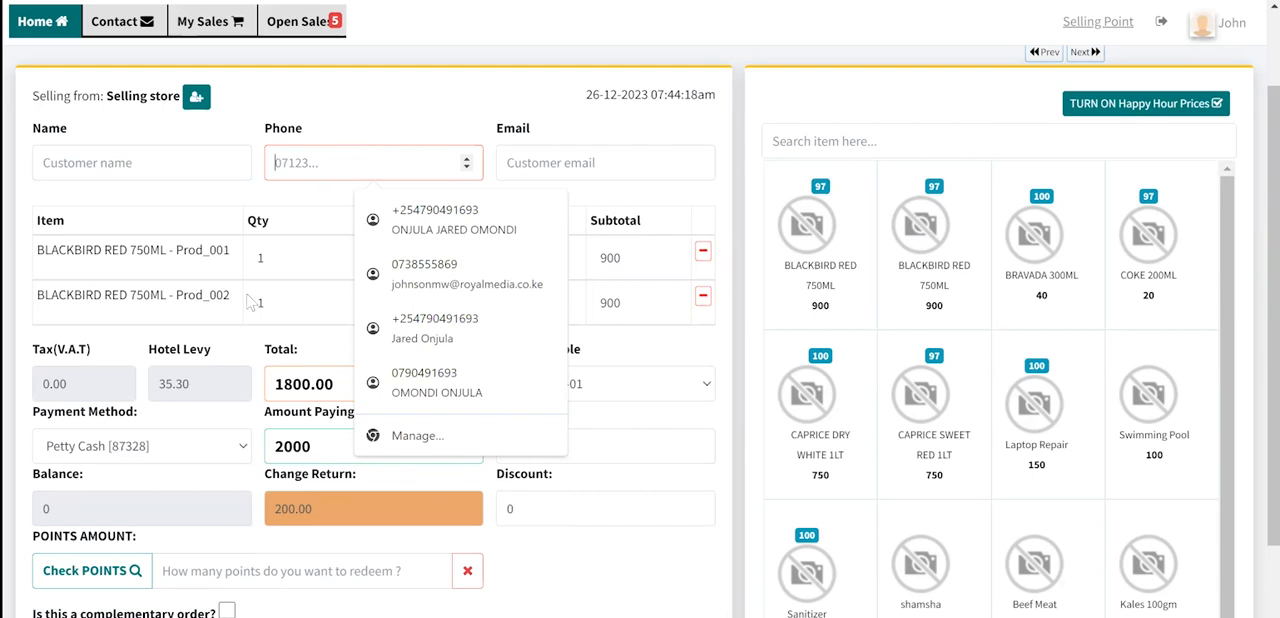
scroll(250, 302, "down", 1)
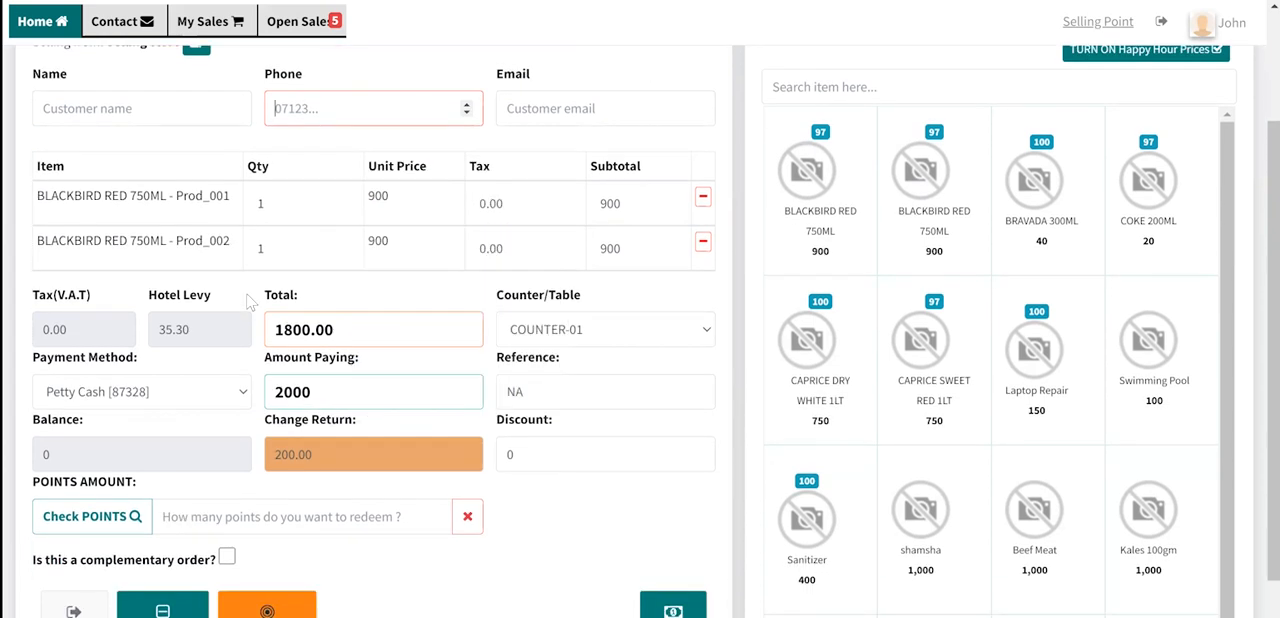
scroll(250, 302, "down", 2)
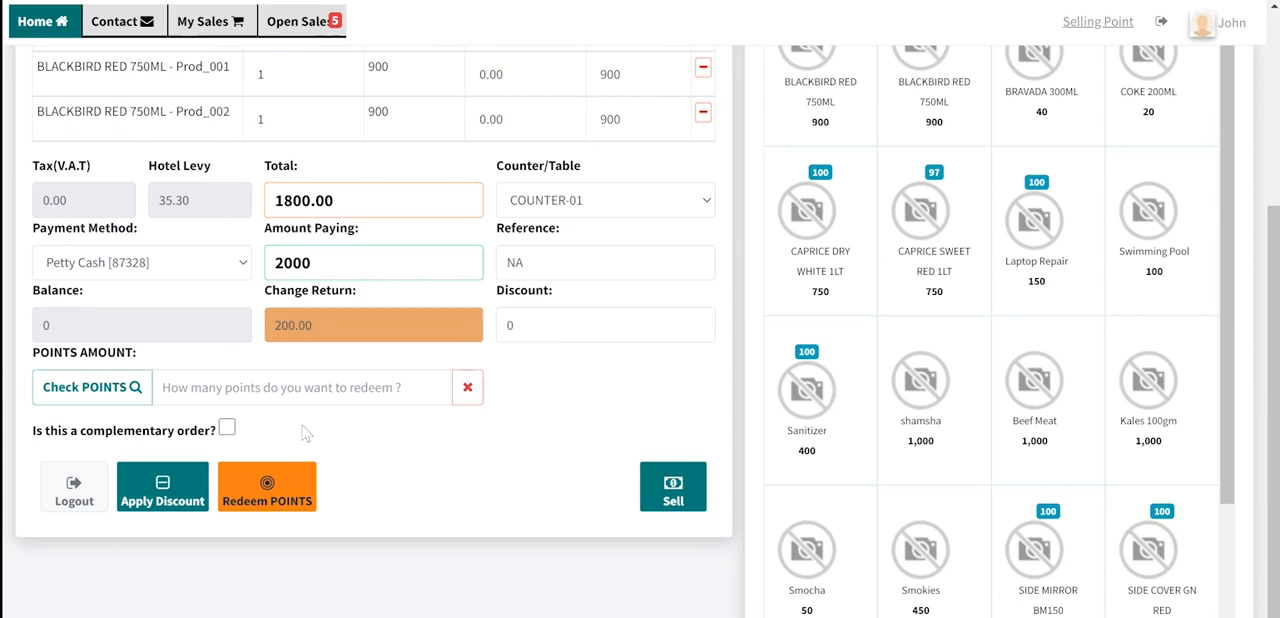
scroll(370, 175, "up", 3)
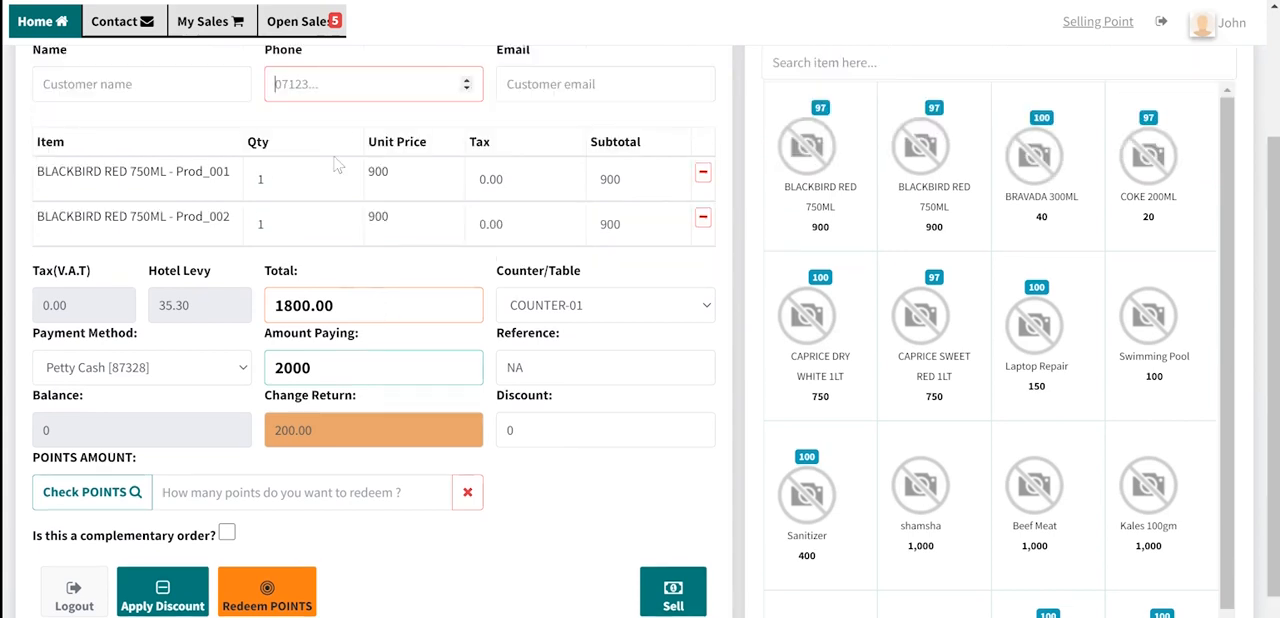
- Switch to the JiPOS ERP dashboard and find the Customers entry among the System Users options
left_click(352, 136)
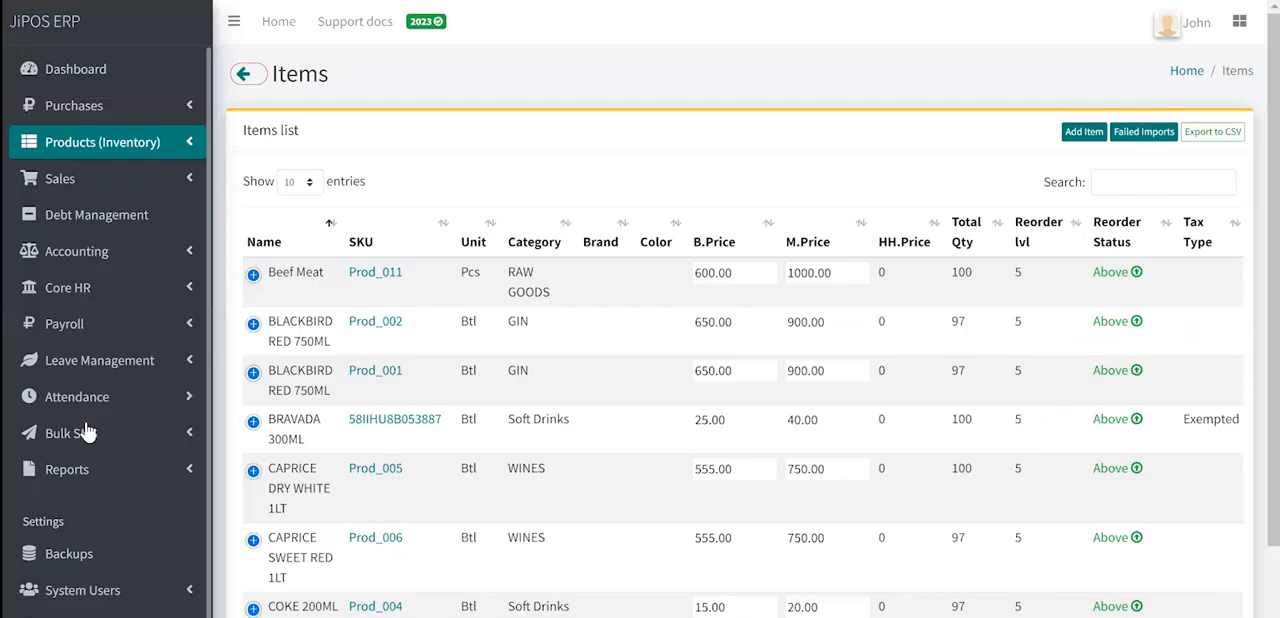
scroll(94, 466, "down", 1)
left_click(128, 571)
scroll(130, 580, "down", 2)
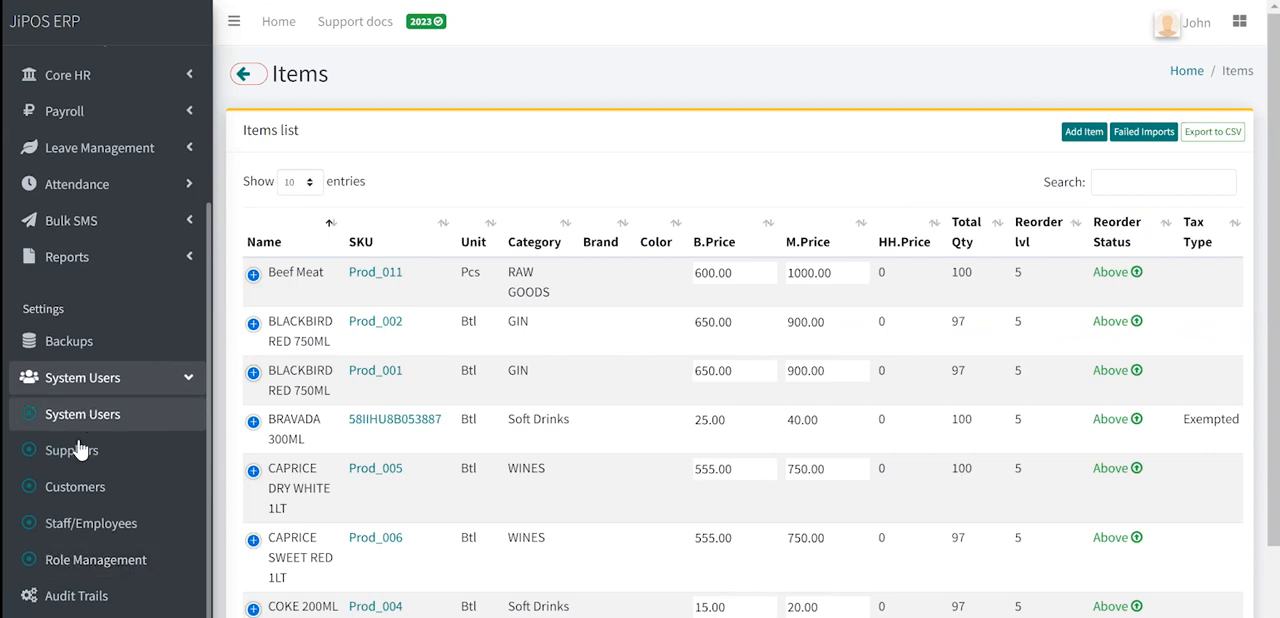
left_click(84, 486)
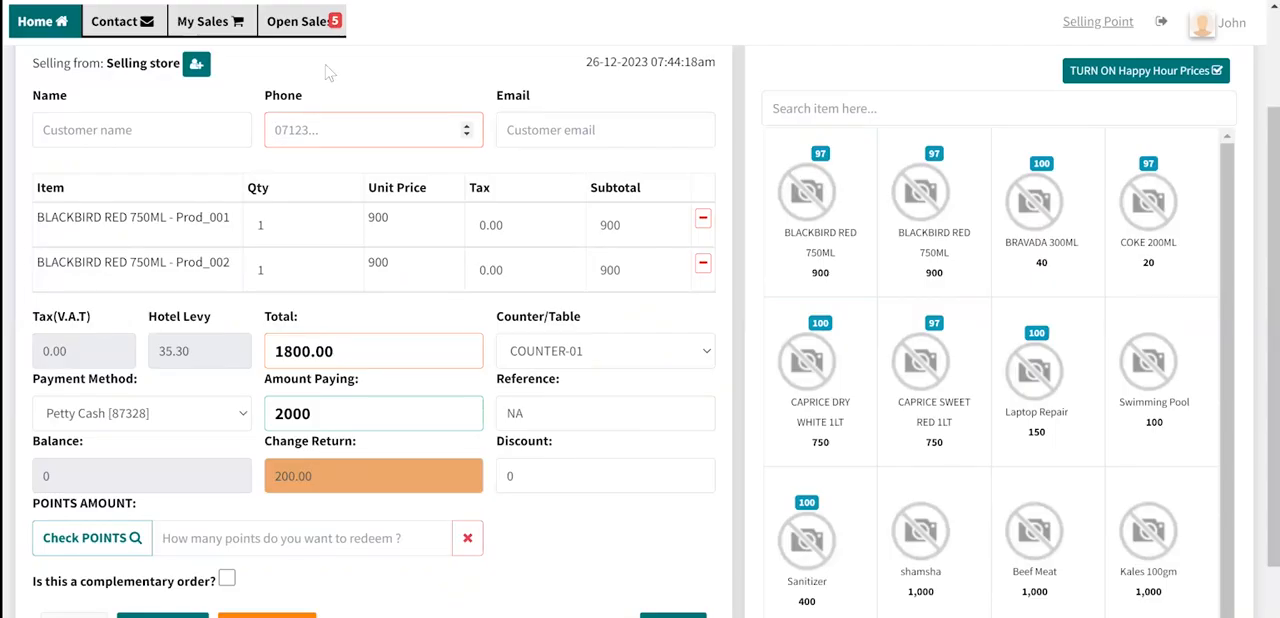
- Look again at the sale's customer Phone field and the Sell option below the payment details
left_click(310, 123)
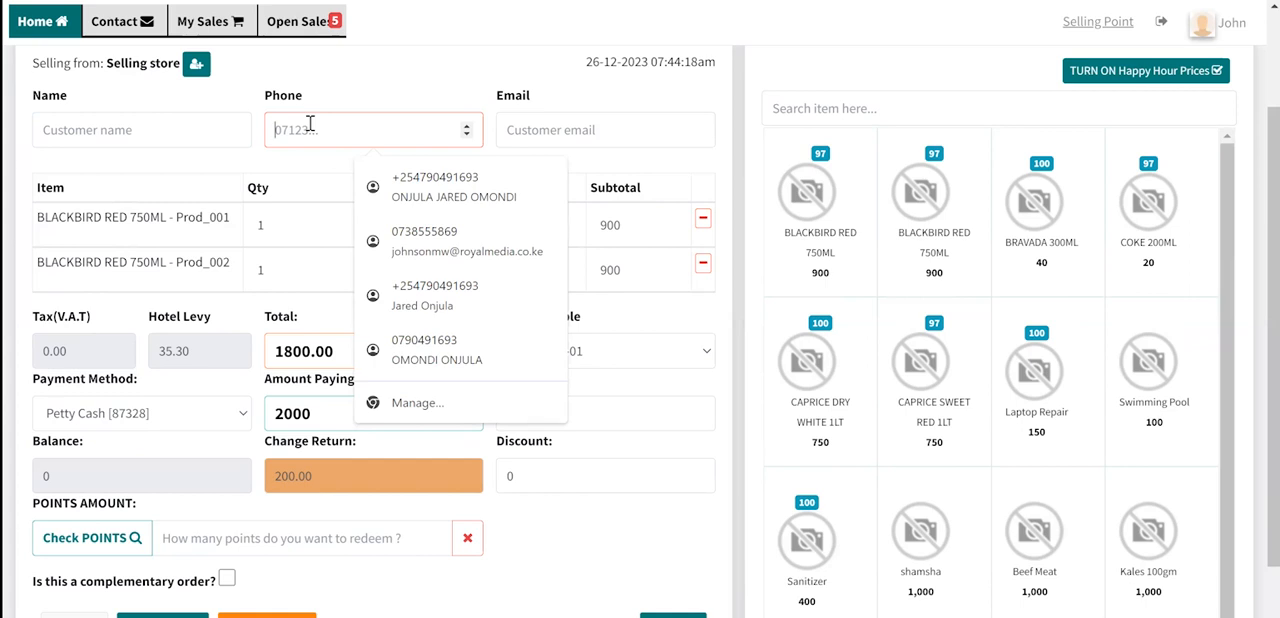
left_click(498, 586)
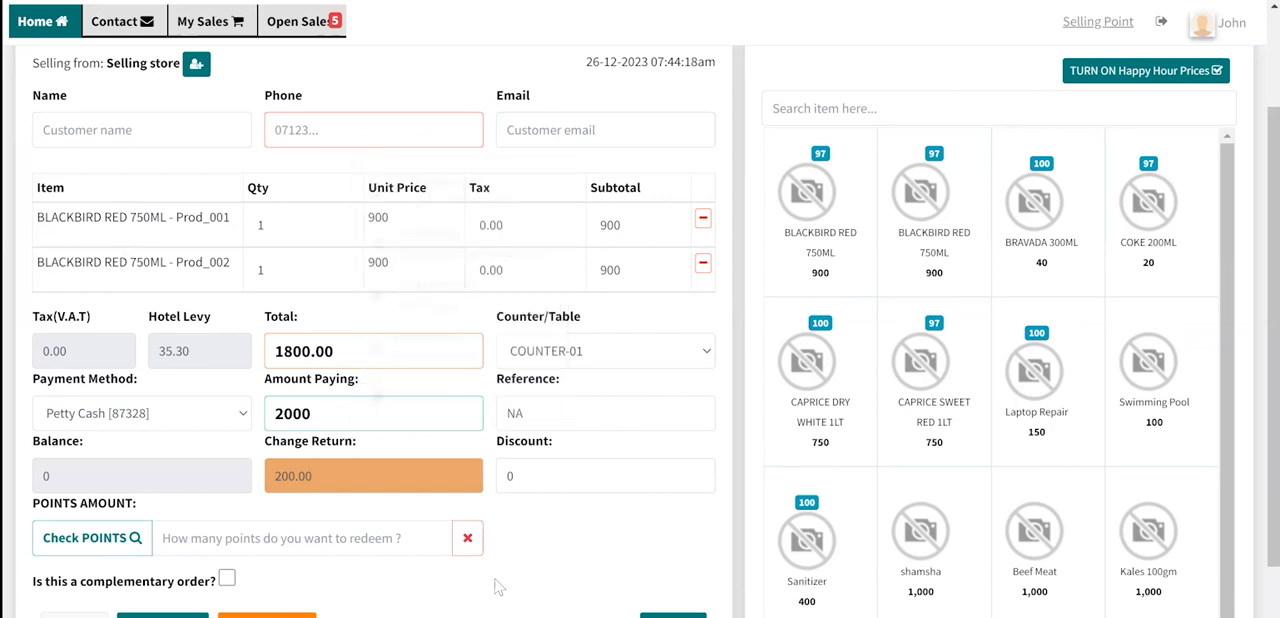
scroll(498, 586, "down", 1)
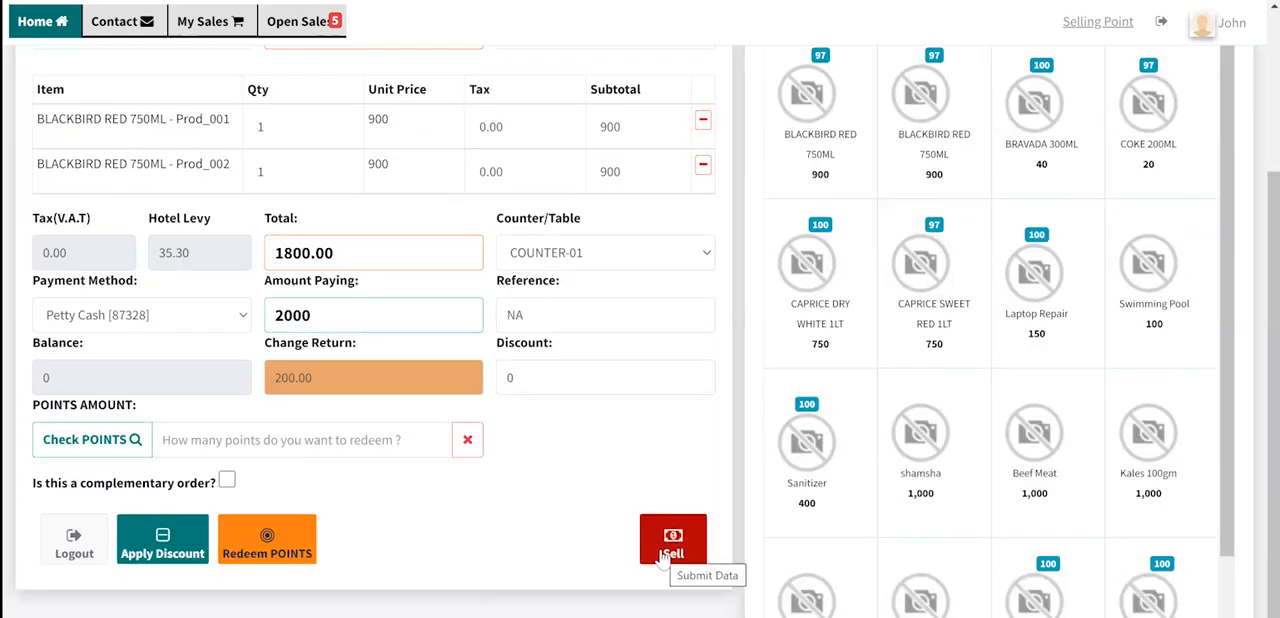
- Show the list of open sales
scroll(686, 485, "up", 1)
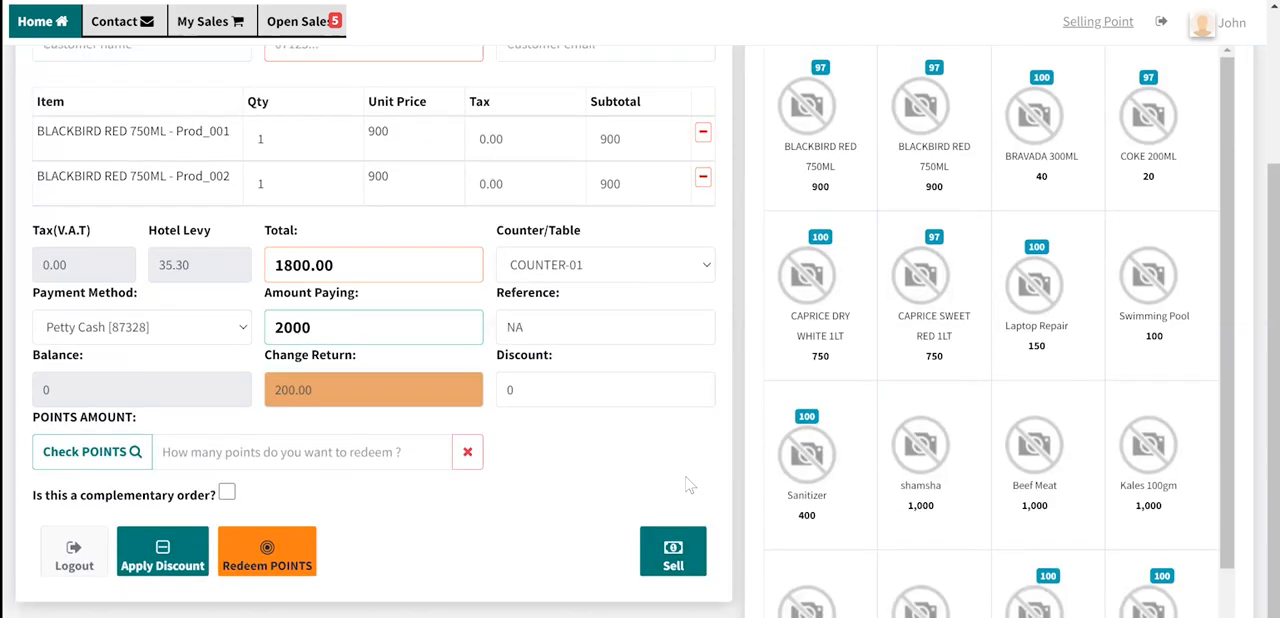
scroll(688, 478, "up", 1)
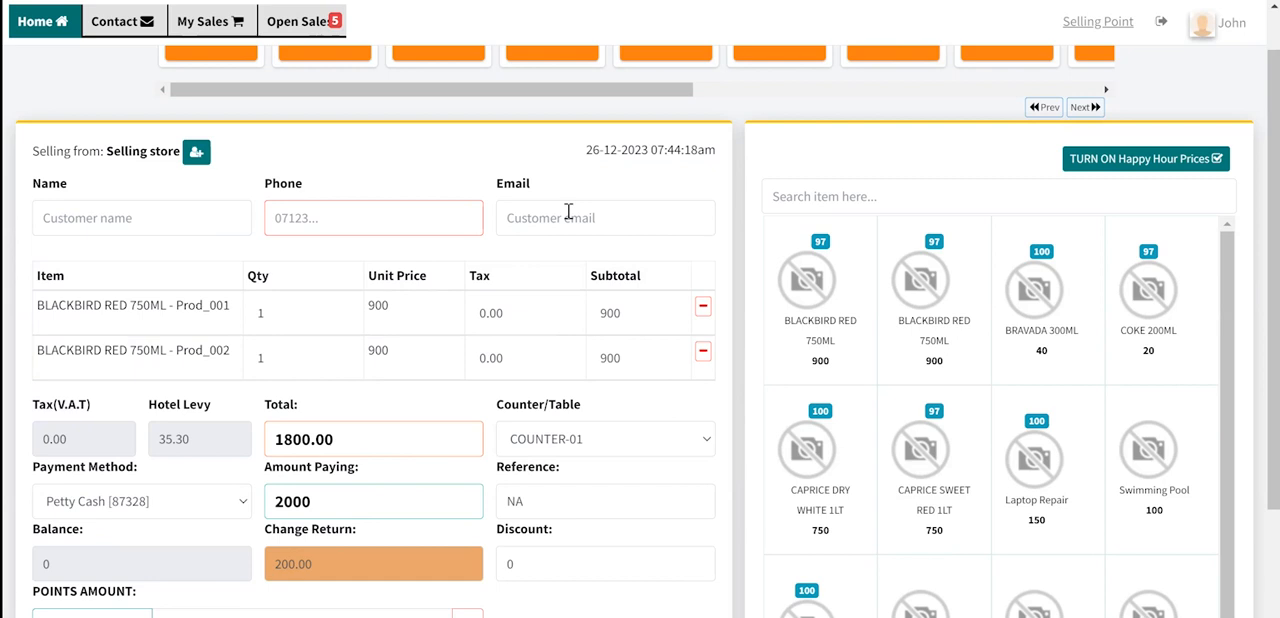
scroll(568, 212, "up", 1)
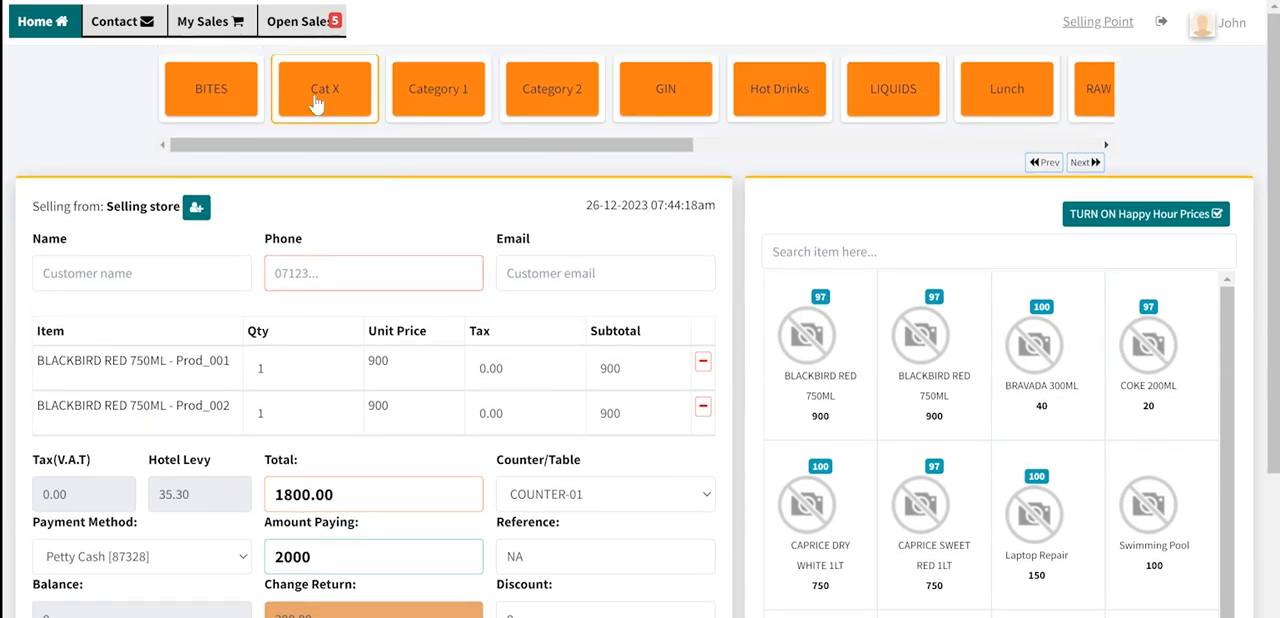
left_click(295, 22)
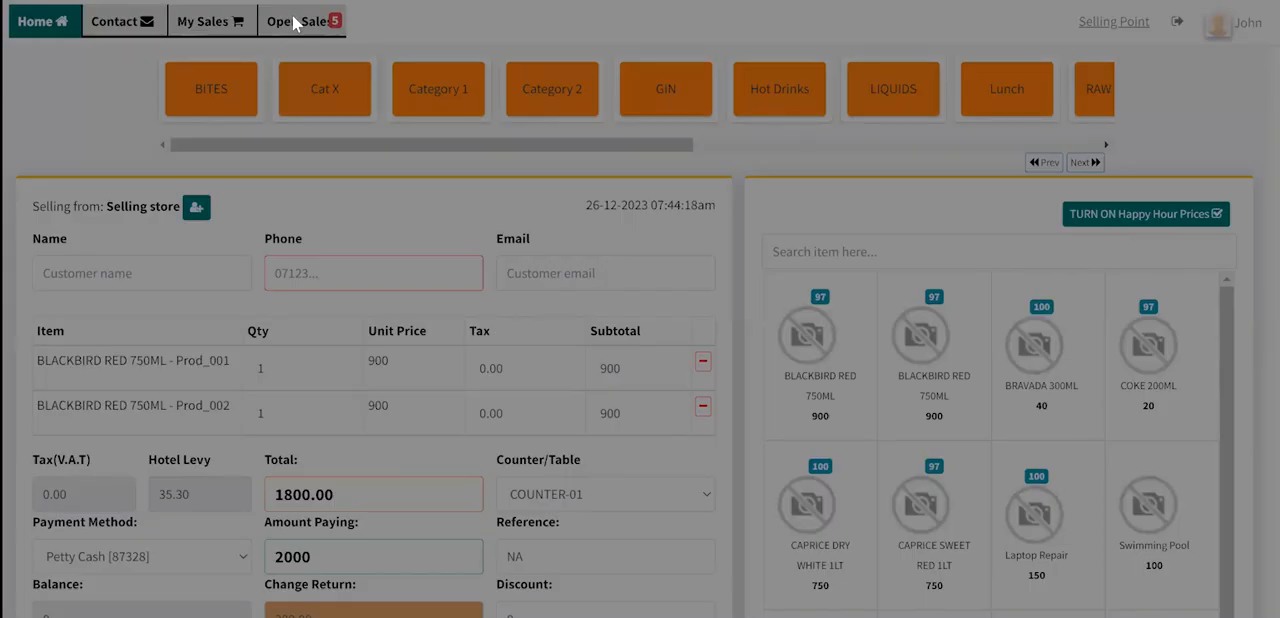
- Reload the selling page and add BLACKBIRD RED 750ML Prod_001, BLACKBIRD RED 750ML Prod_002 and BRAVADA 300ML to a blank sale
key("F5")
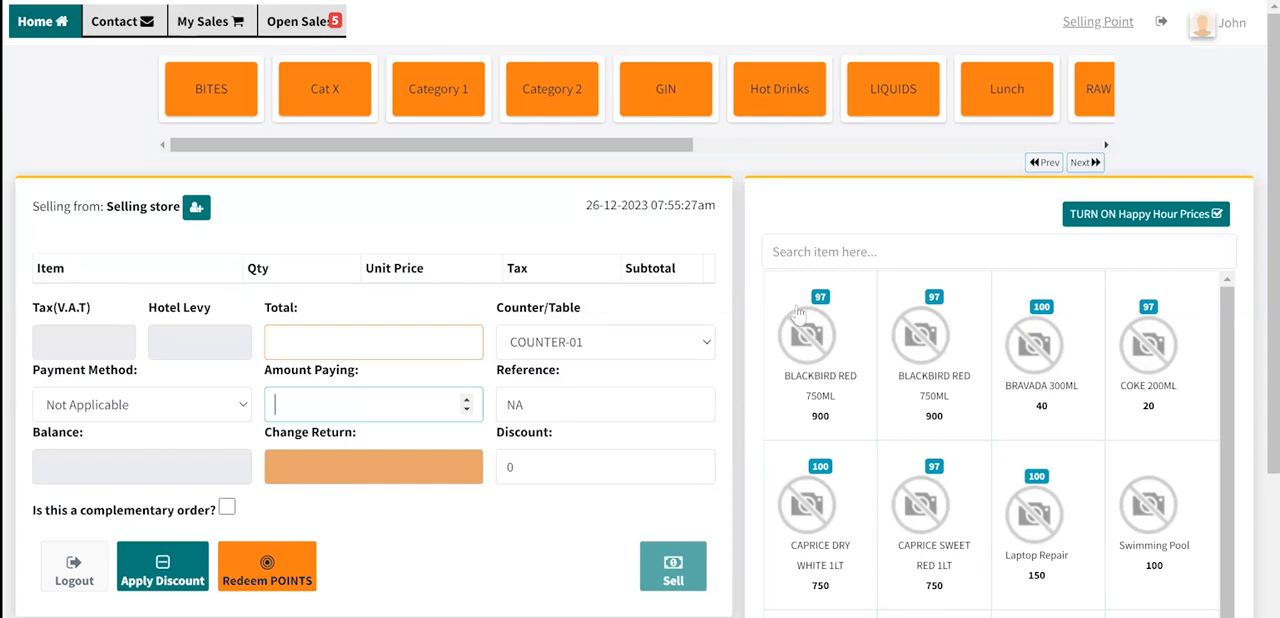
left_click(100, 408)
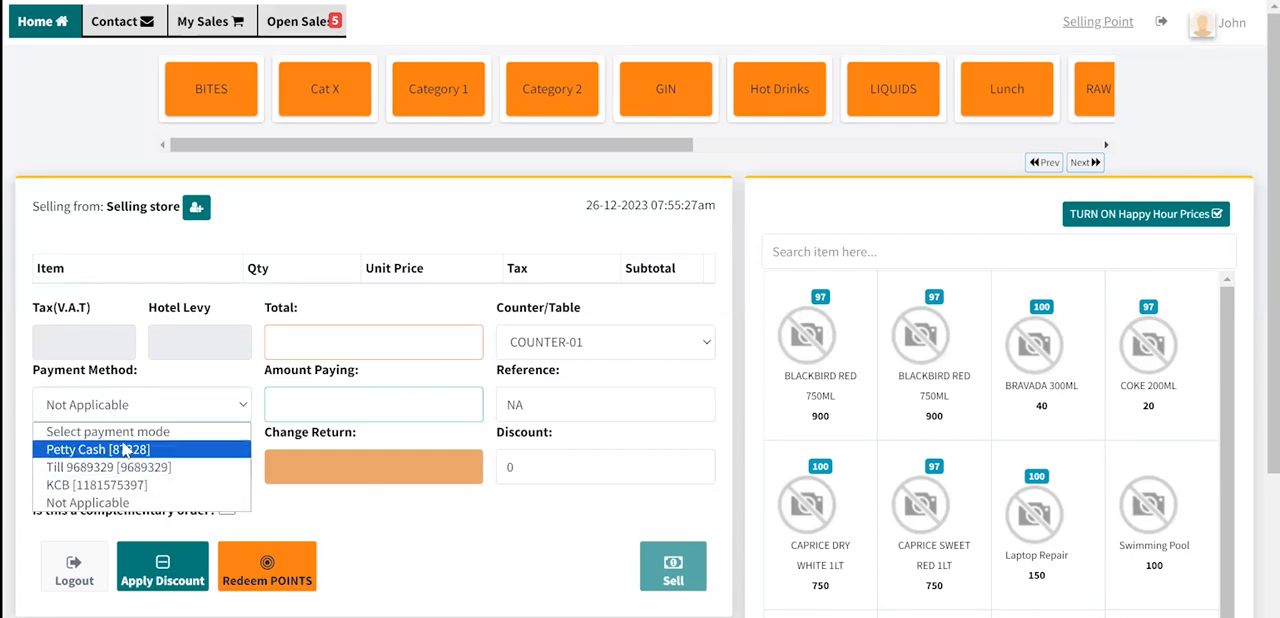
left_click(176, 402)
left_click(812, 318)
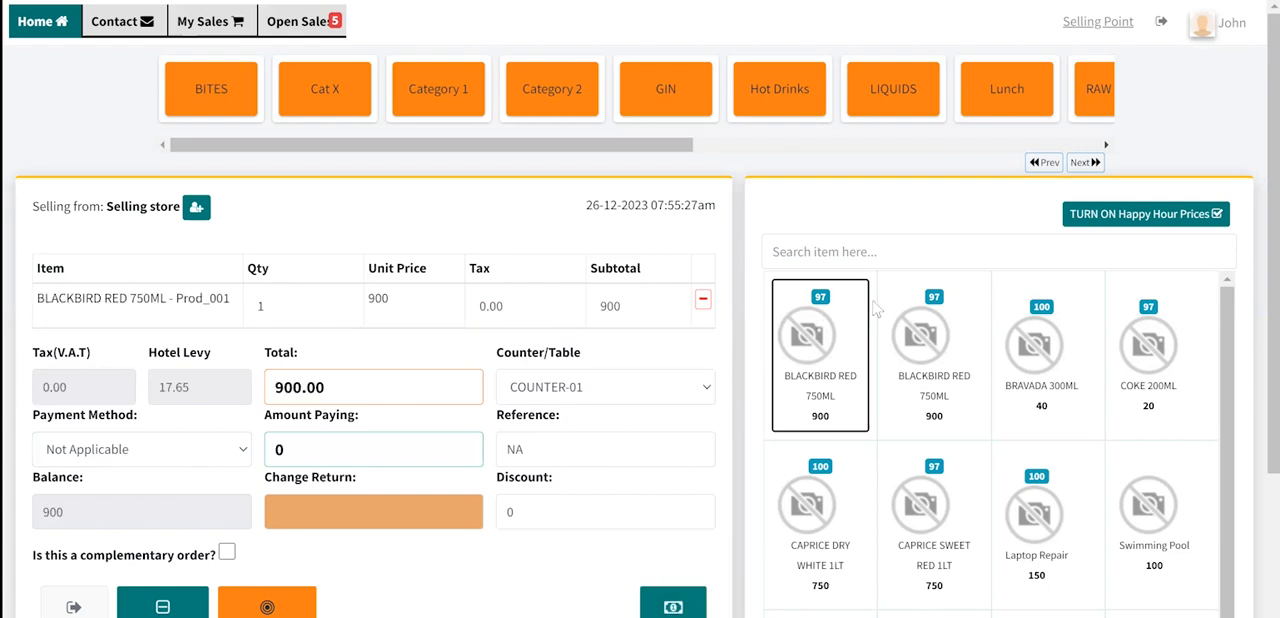
left_click(935, 337)
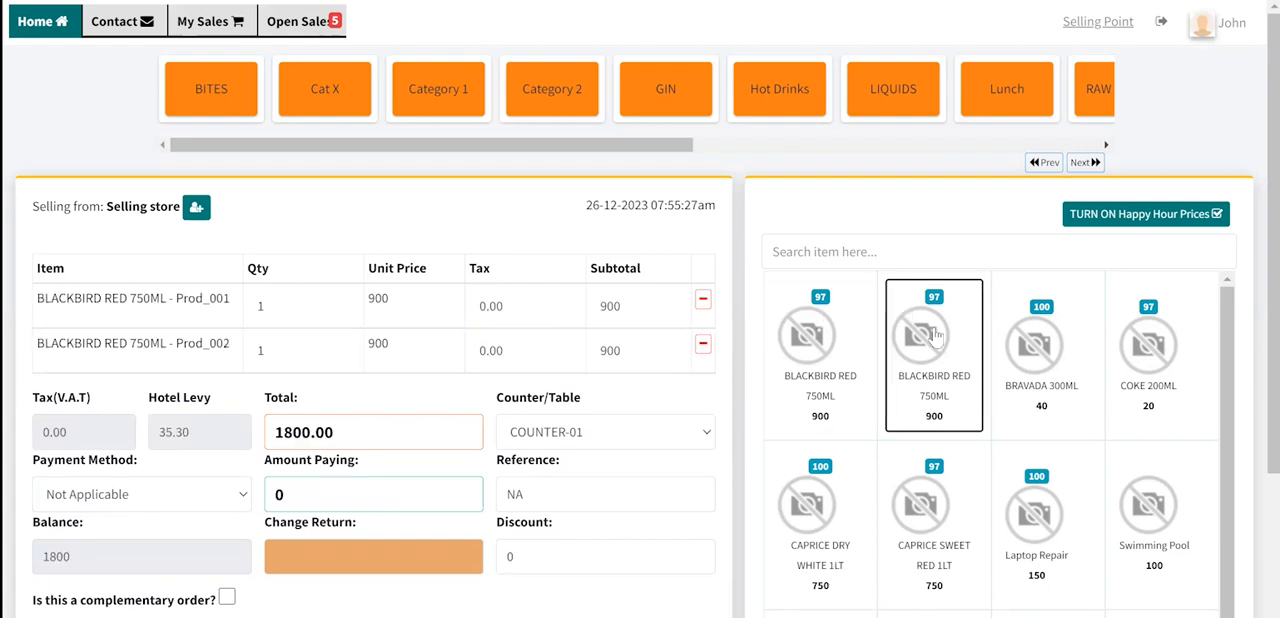
left_click(1076, 332)
- Set the quantity of both BLACKBIRD RED 750ML lines to 2
left_click(342, 303)
left_click(284, 345)
key("BackSpace")
type("2")
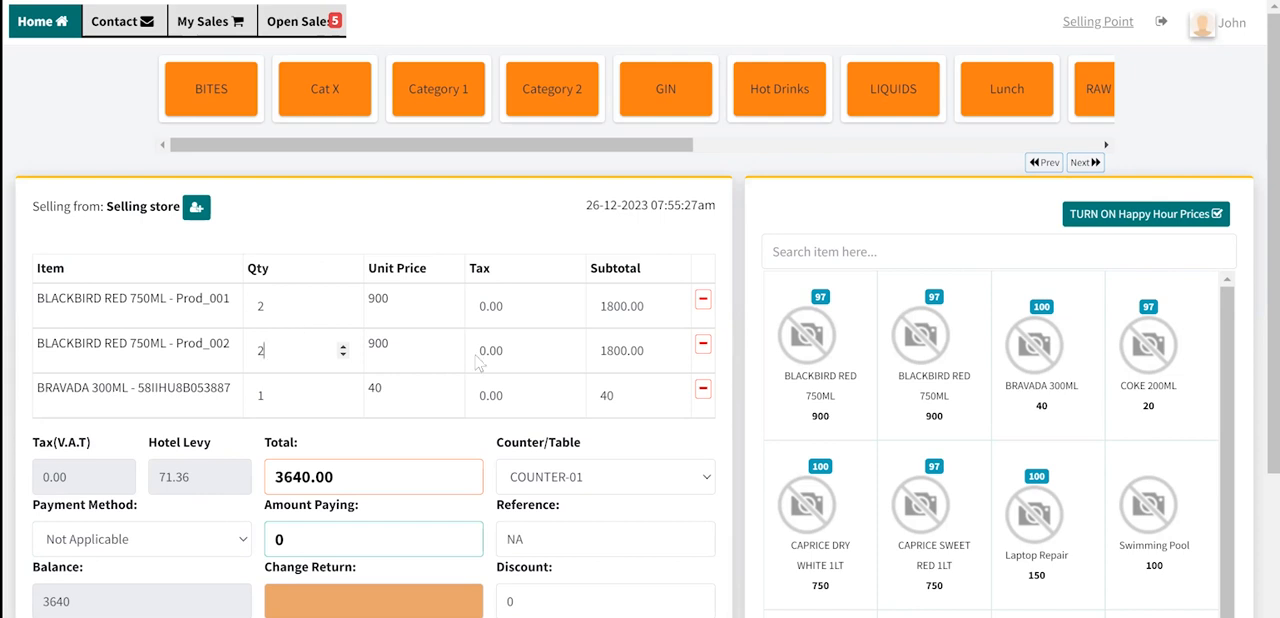
- Assign the sale to COUNTER-05
scroll(593, 495, "down", 2)
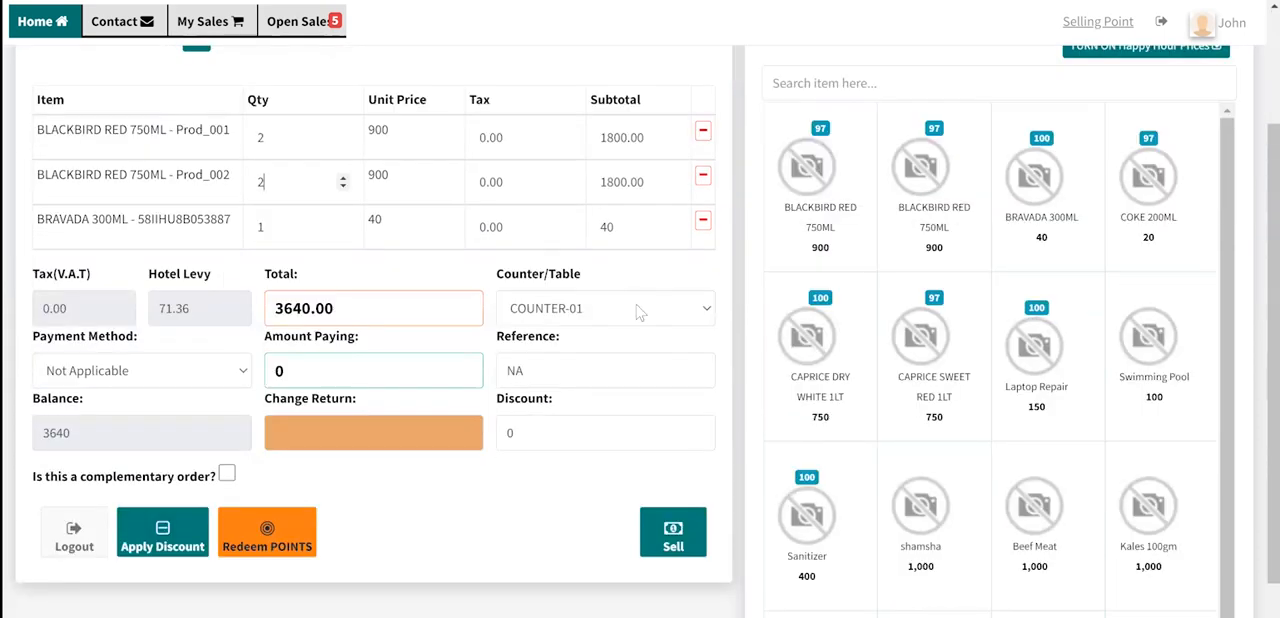
left_click(640, 313)
left_click(592, 408)
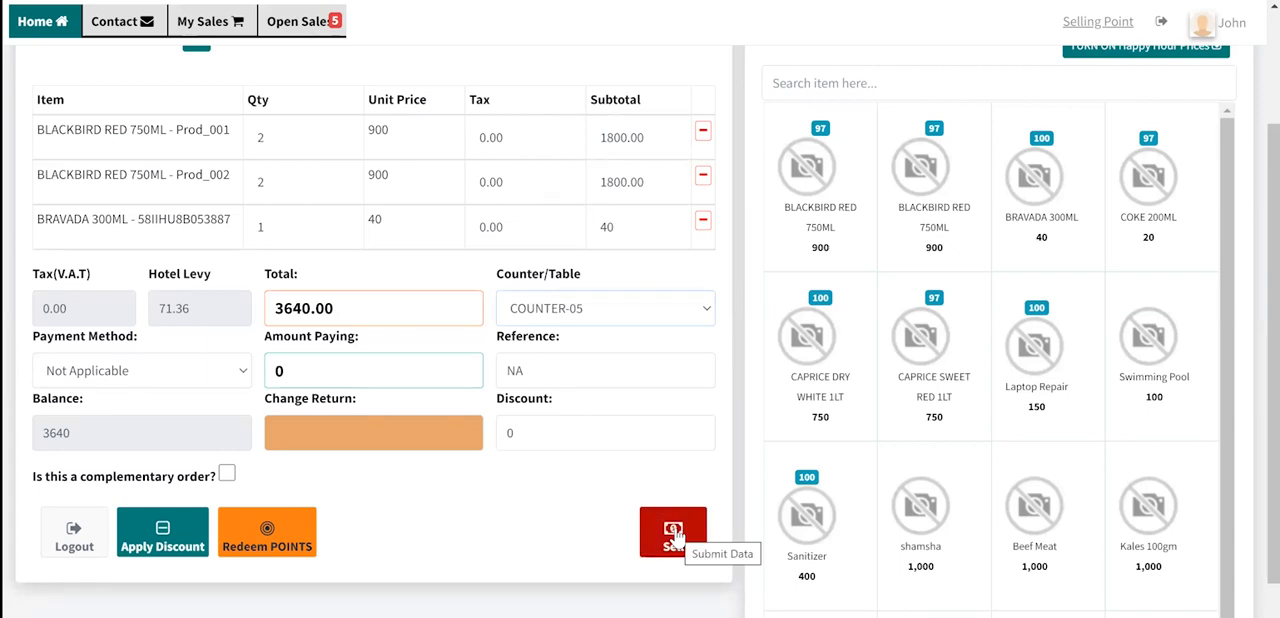
- Review the sale's items and payment details, and bring up the list of unsettled orders
scroll(585, 487, "up", 1)
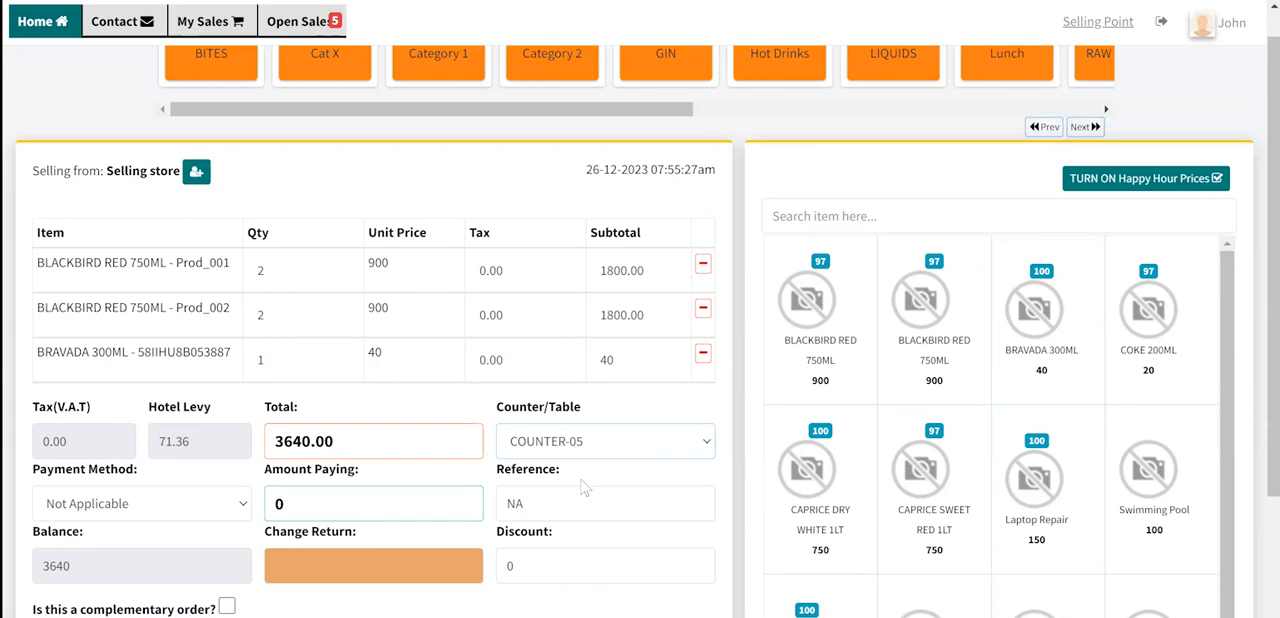
scroll(585, 487, "down", 1)
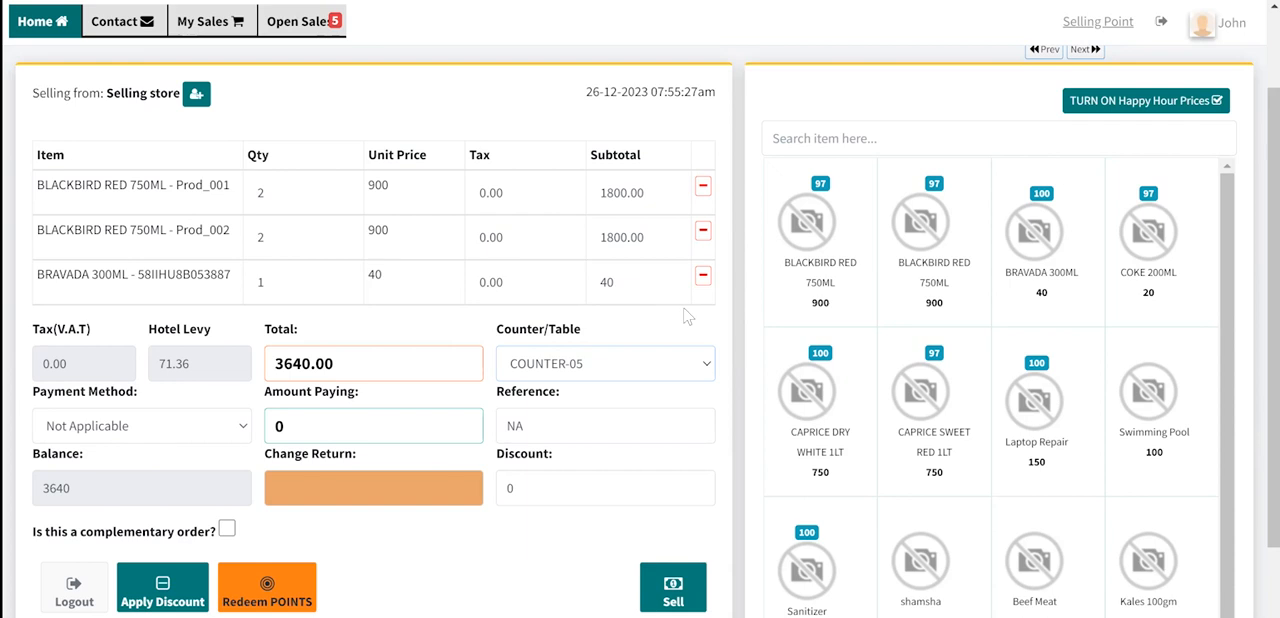
scroll(686, 316, "up", 1)
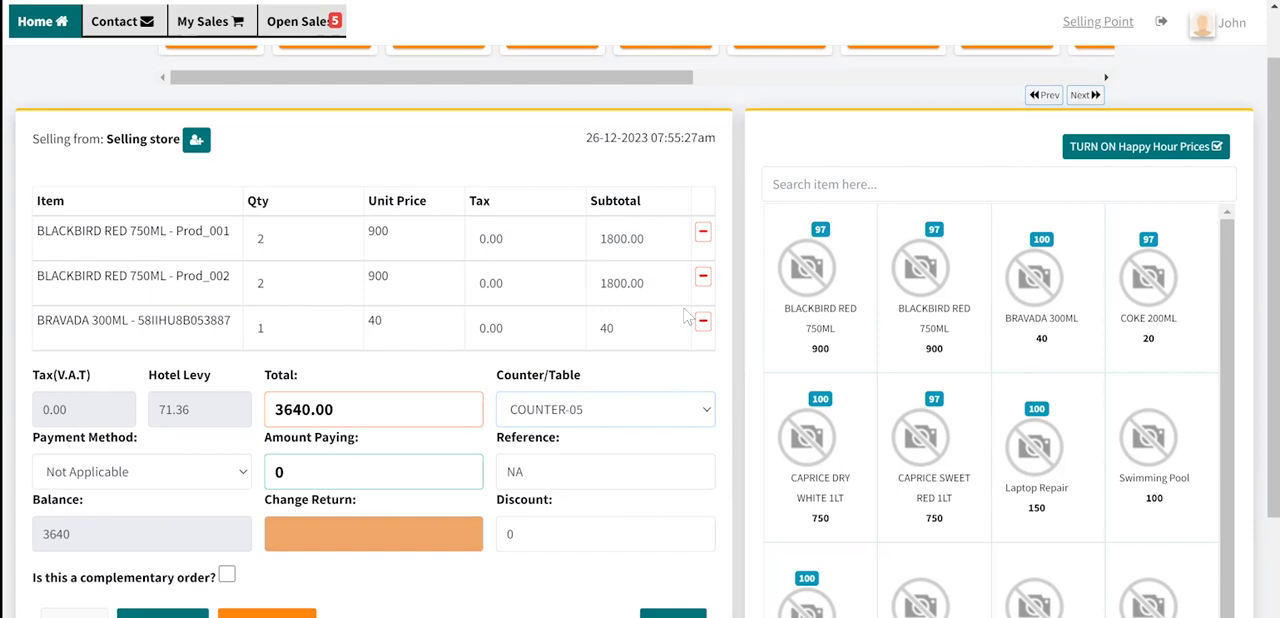
scroll(686, 316, "up", 1)
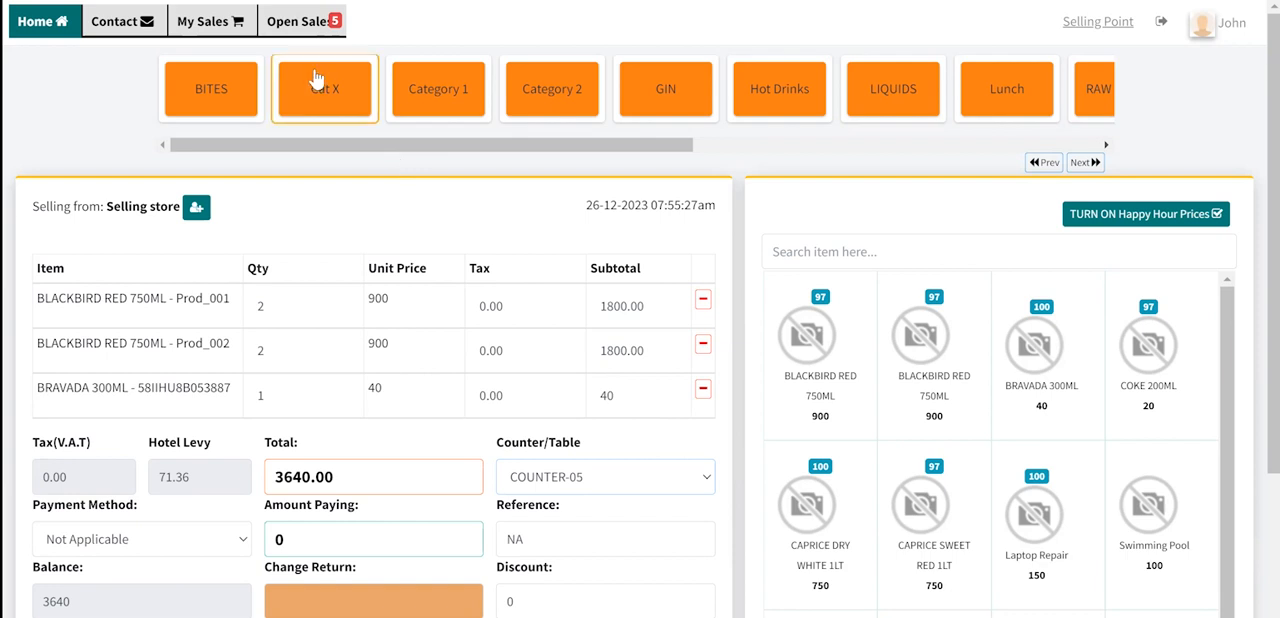
left_click(297, 20)
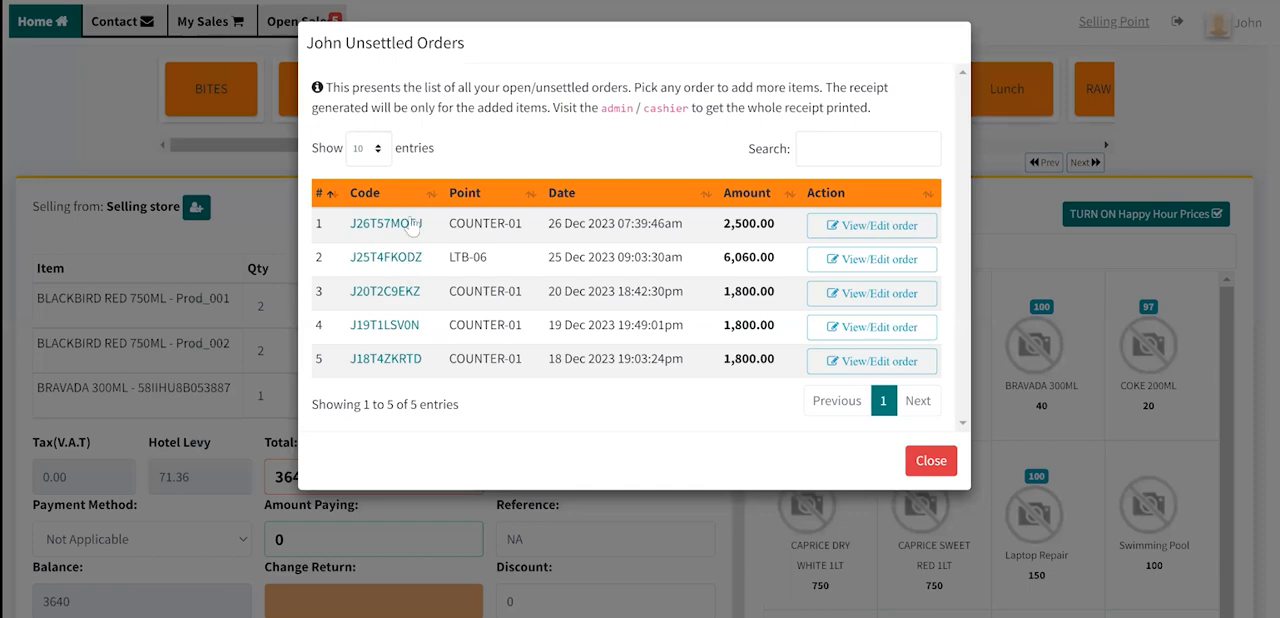
left_click(288, 34)
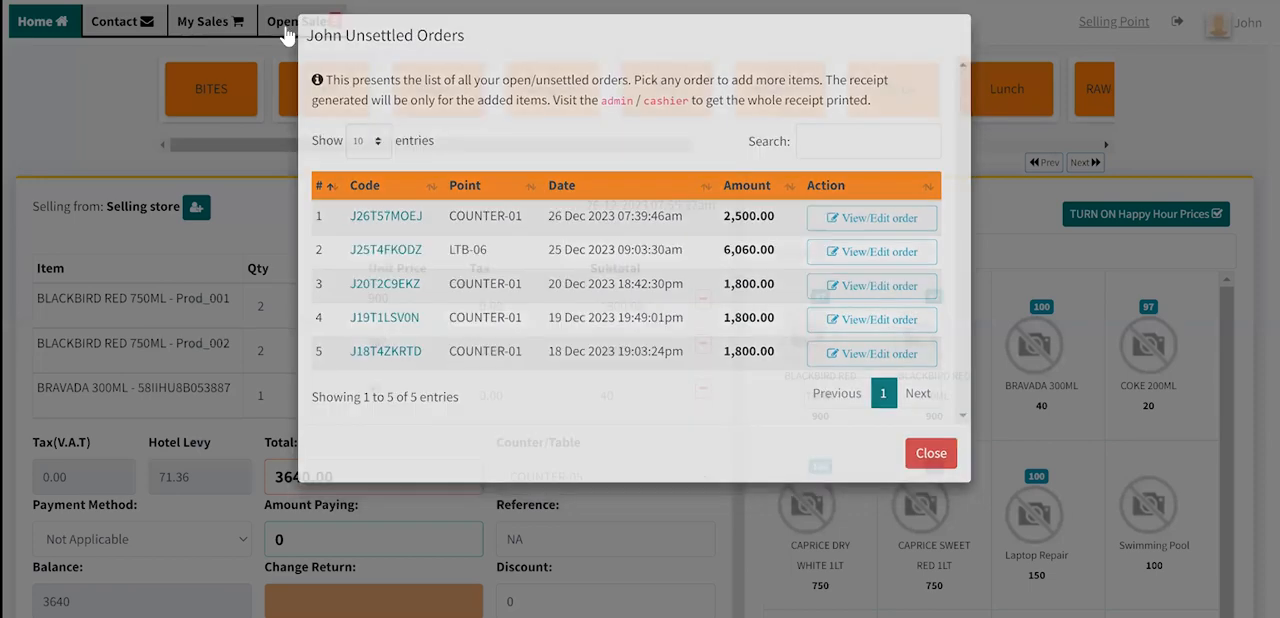
left_click(324, 28)
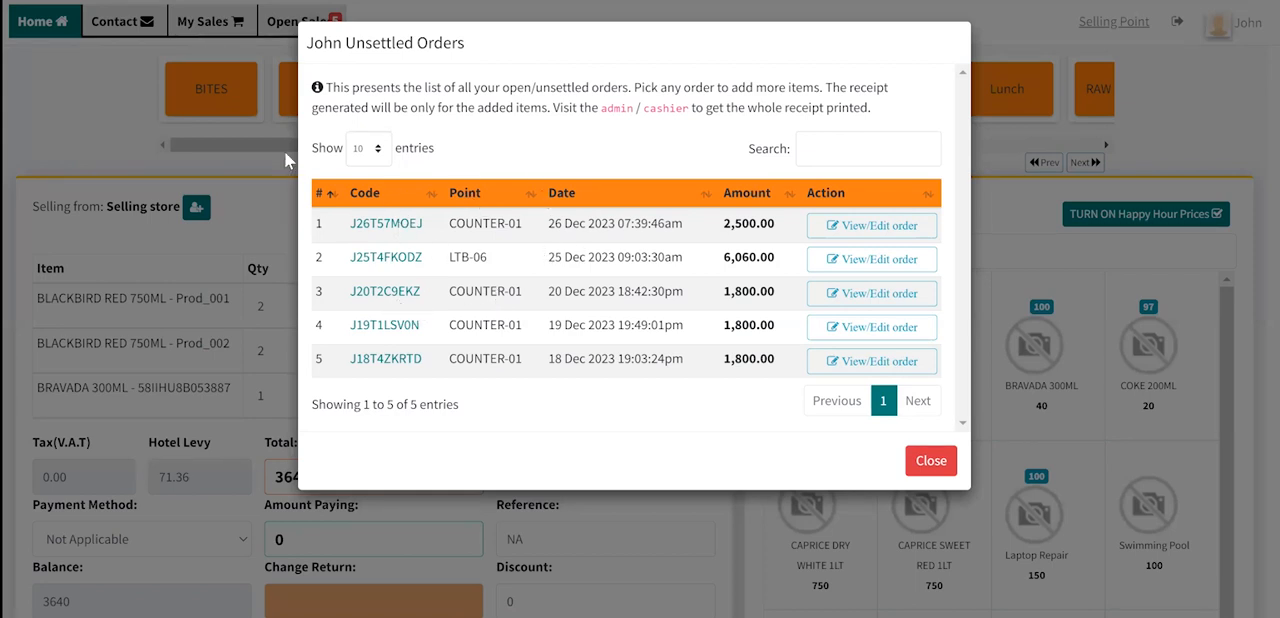
left_click(81, 94)
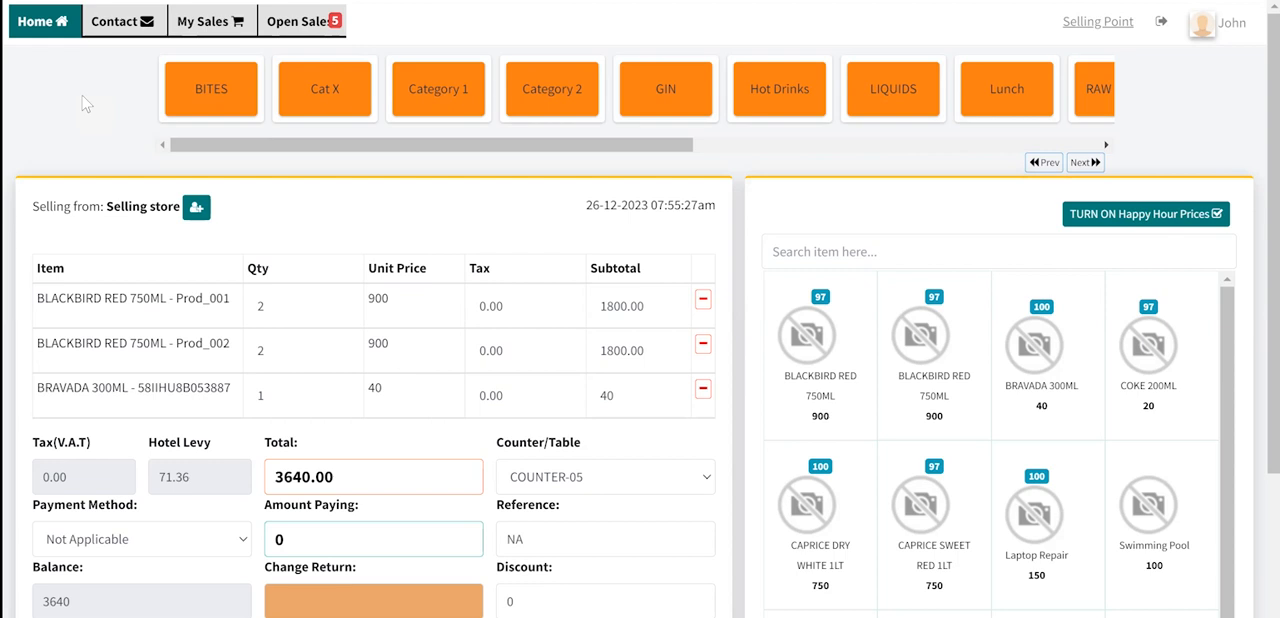
left_click(313, 14)
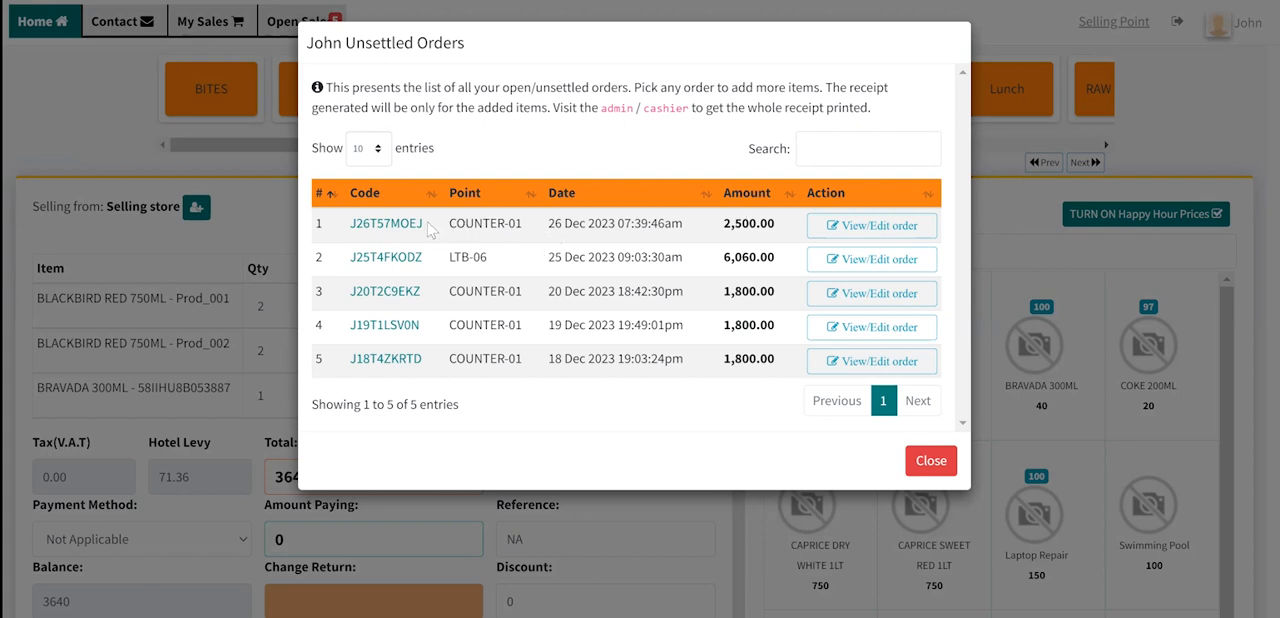
- Search the unsettled orders by the last four characters of the first order's code and open that order for editing
mouse_move(420, 222)
left_mouse_down()
mouse_move(358, 227)
mouse_move(414, 222)
mouse_move(404, 228)
left_mouse_up()
left_click(458, 221)
left_click(823, 141)
type("MOEJ")
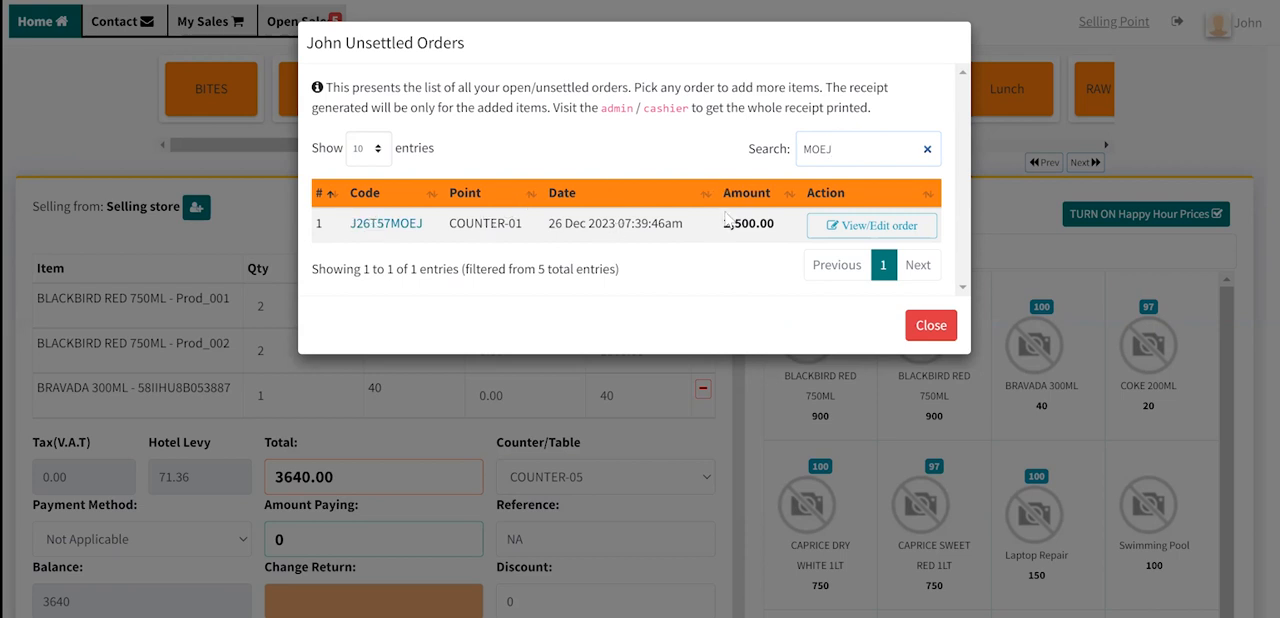
left_click(873, 237)
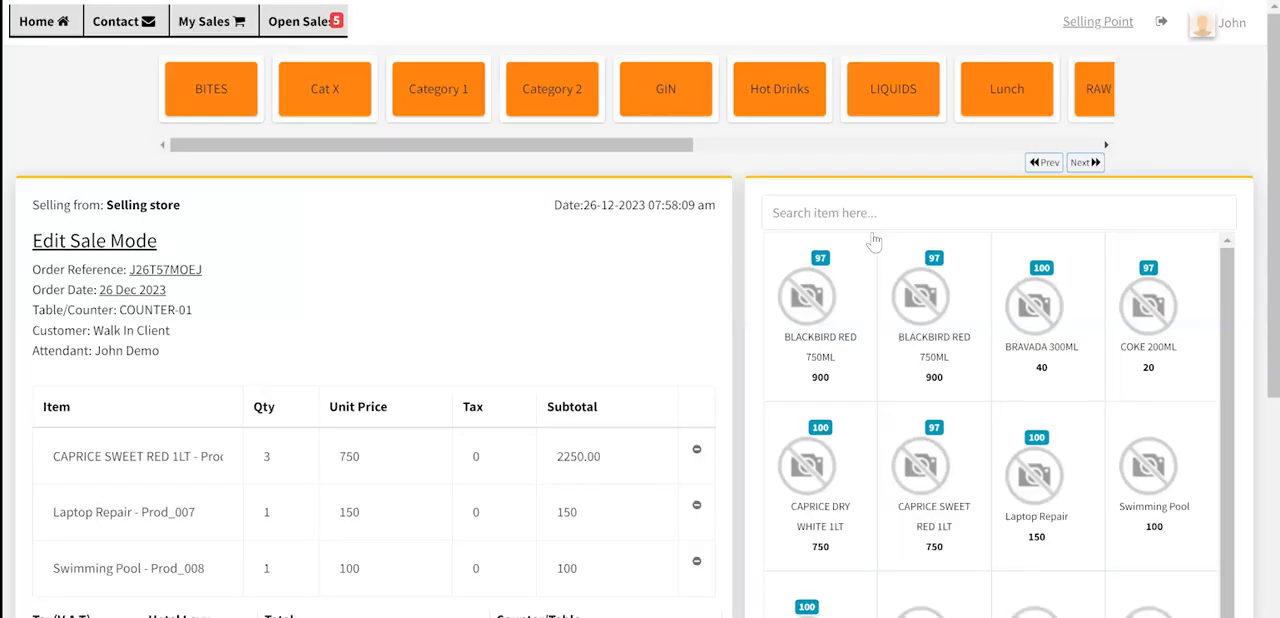
- Add one Laptop Repair and one Beef Meat to the existing order and submit the update
scroll(577, 328, "down", 3)
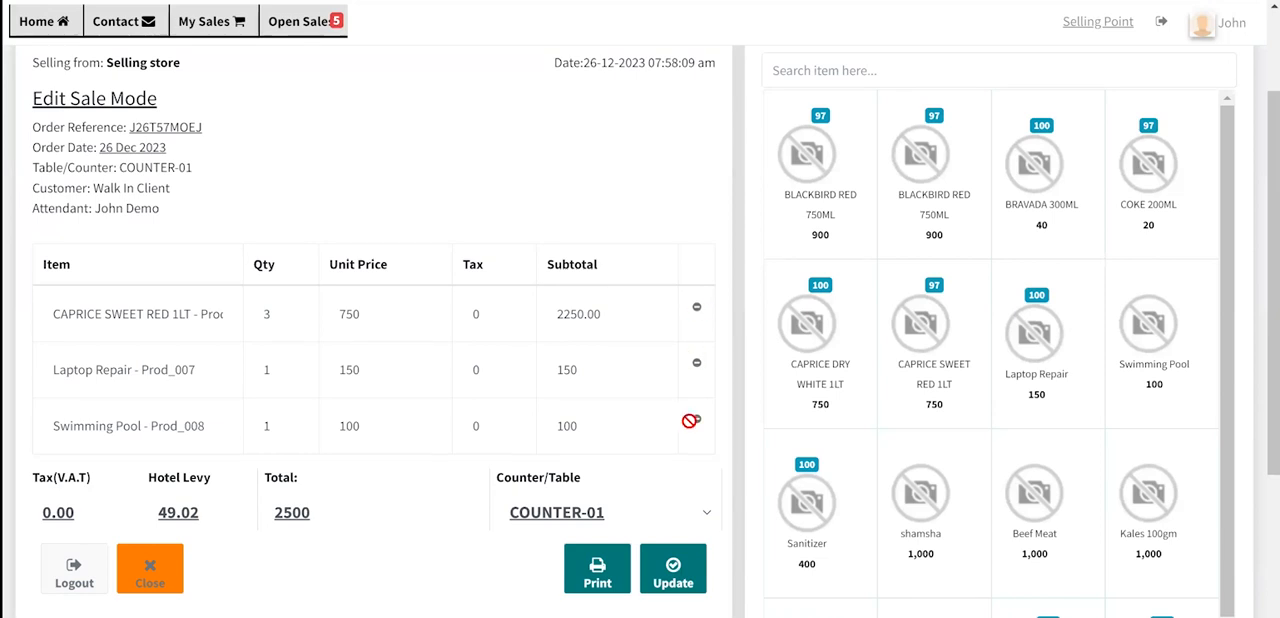
scroll(622, 277, "up", 1)
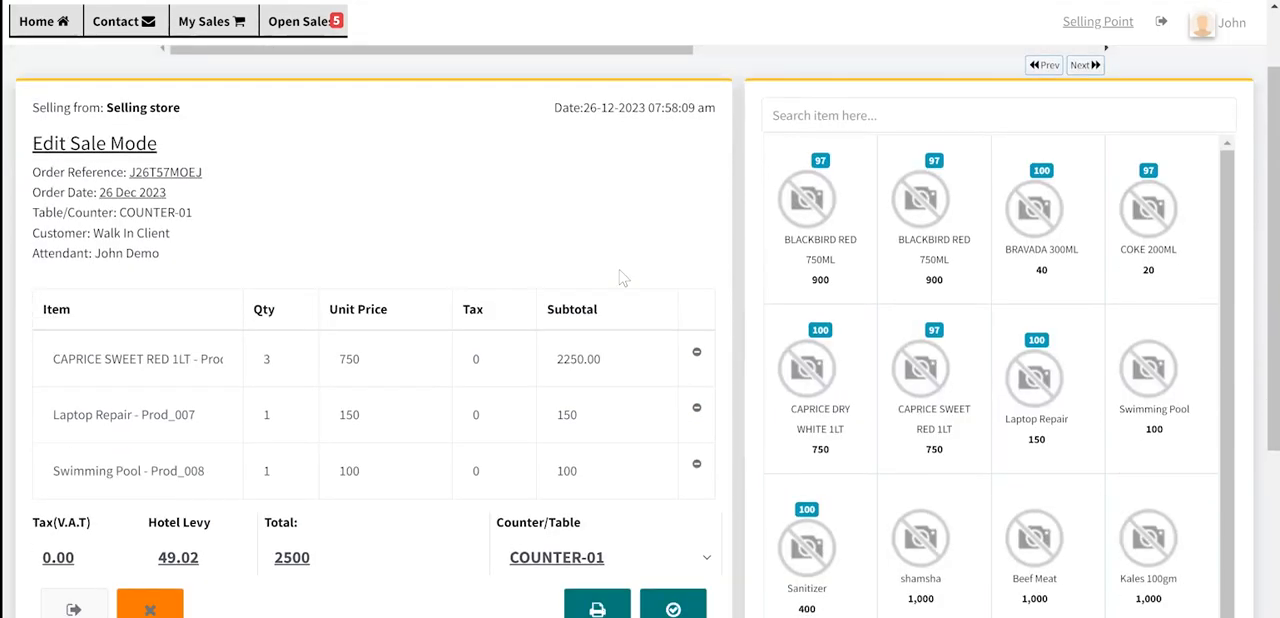
scroll(622, 277, "down", 1)
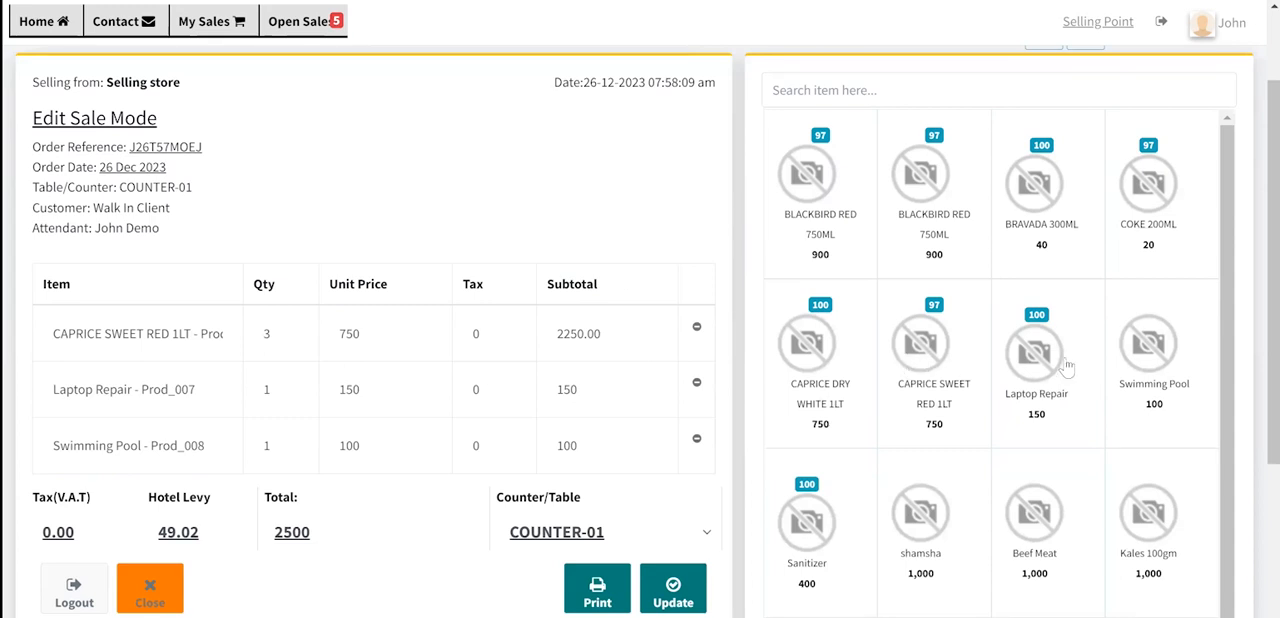
left_click(1036, 350)
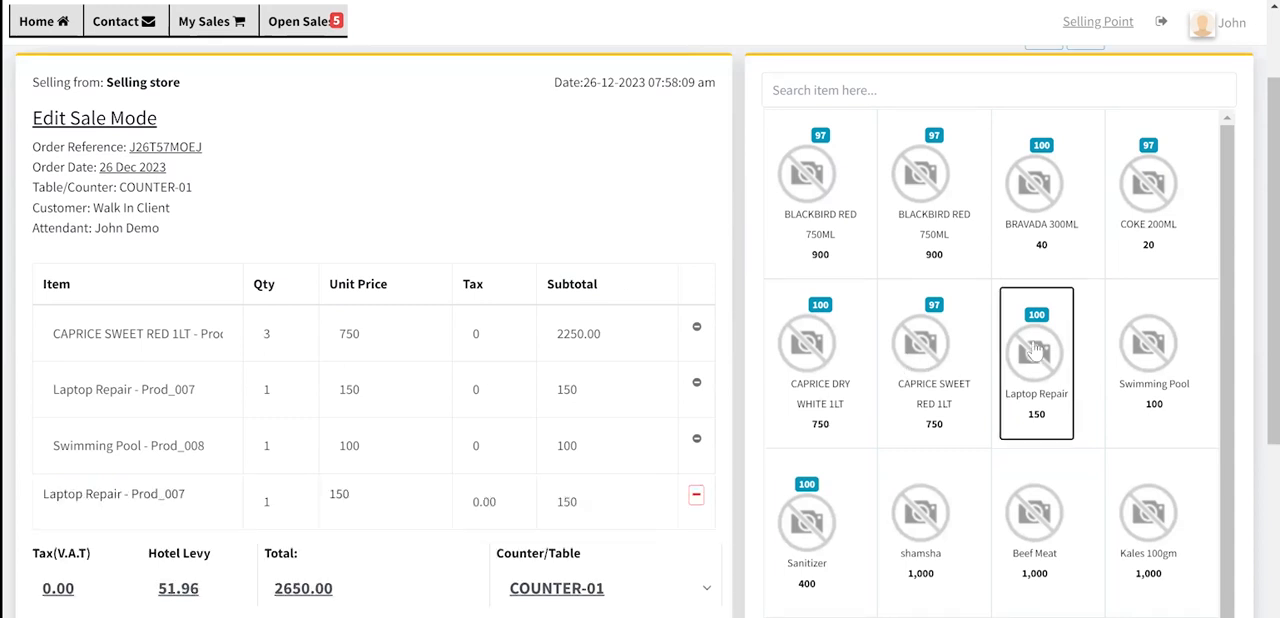
left_click(1040, 535)
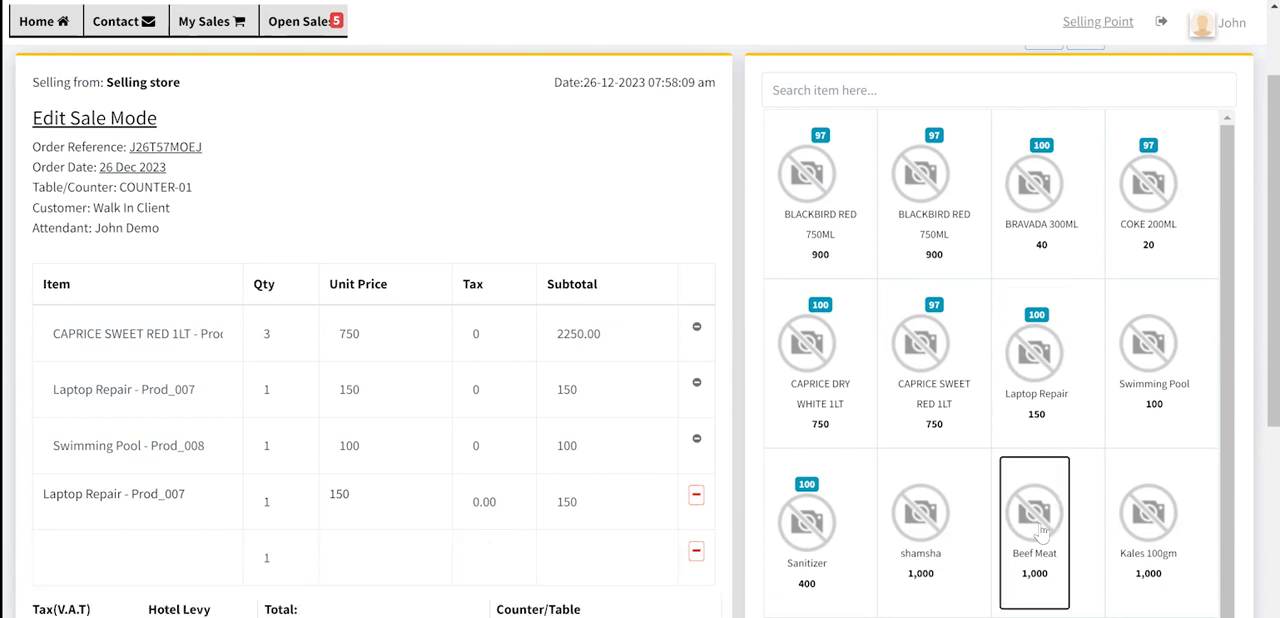
scroll(593, 371, "down", 2)
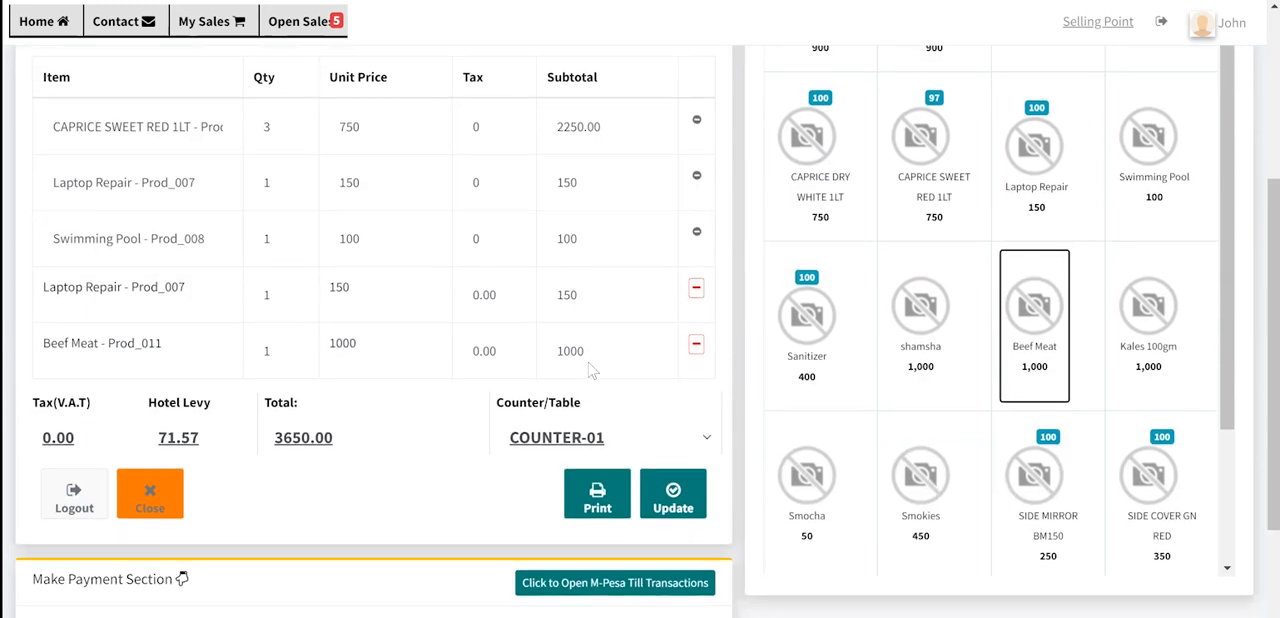
left_click(673, 497)
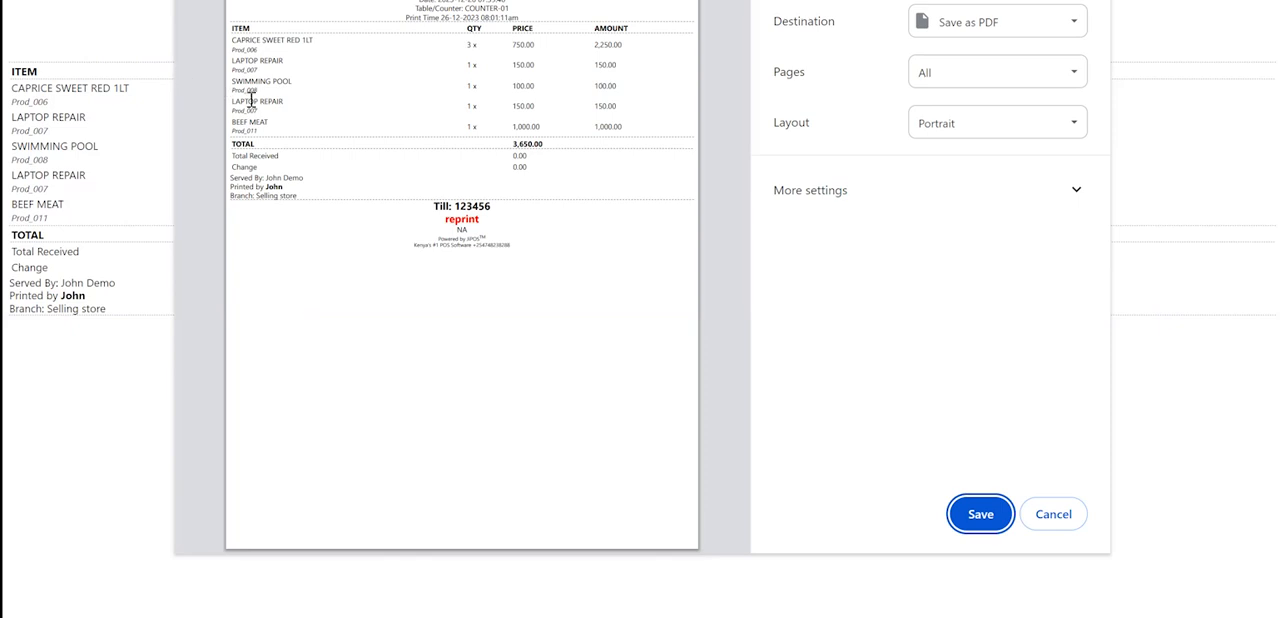
- Examine the newly added item lines and the reprint label on the order's receipt preview
left_click_drag(234, 97, 668, 126)
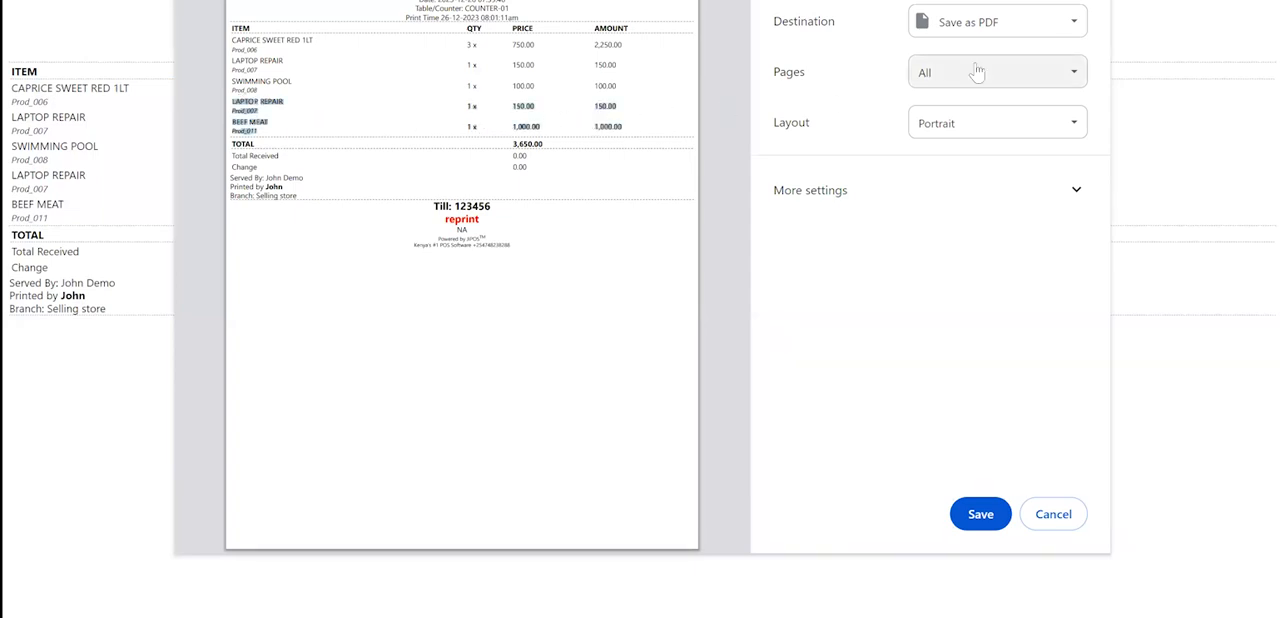
left_click(534, 245)
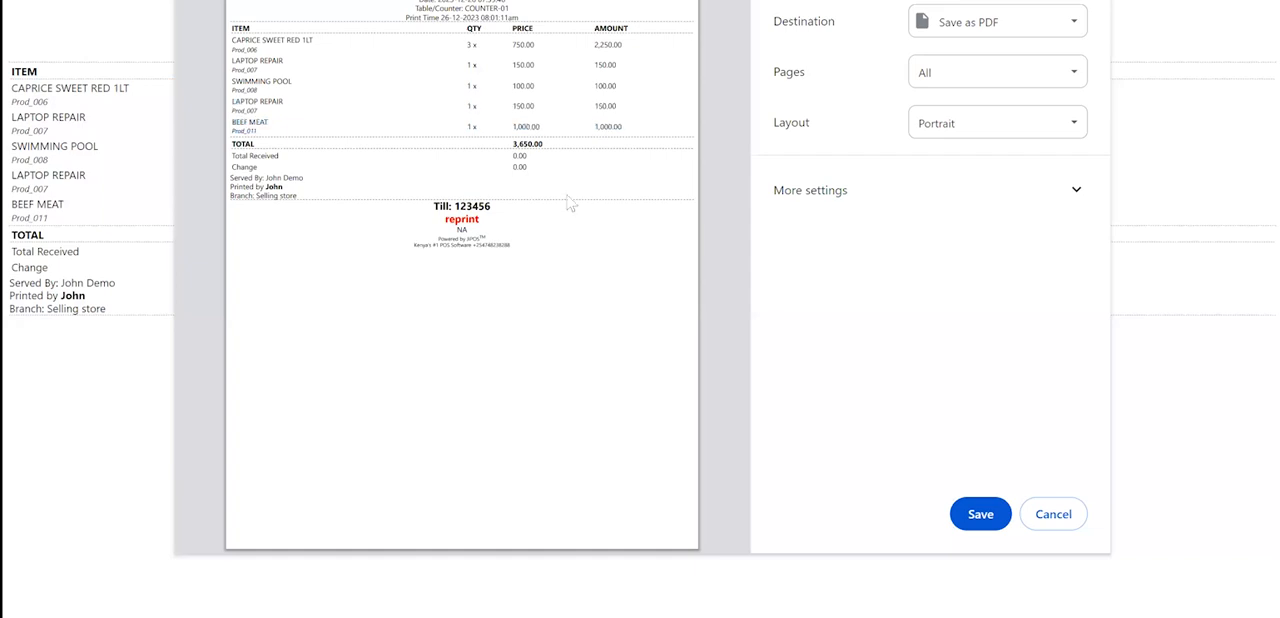
triple_click(462, 218)
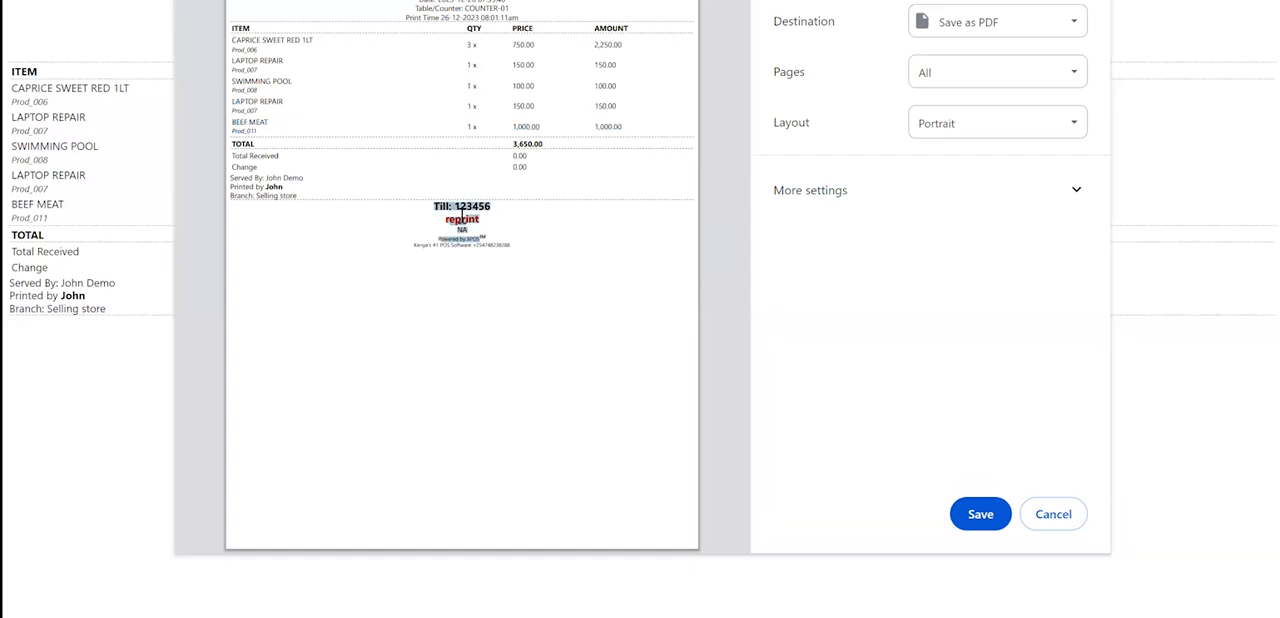
left_click(462, 218)
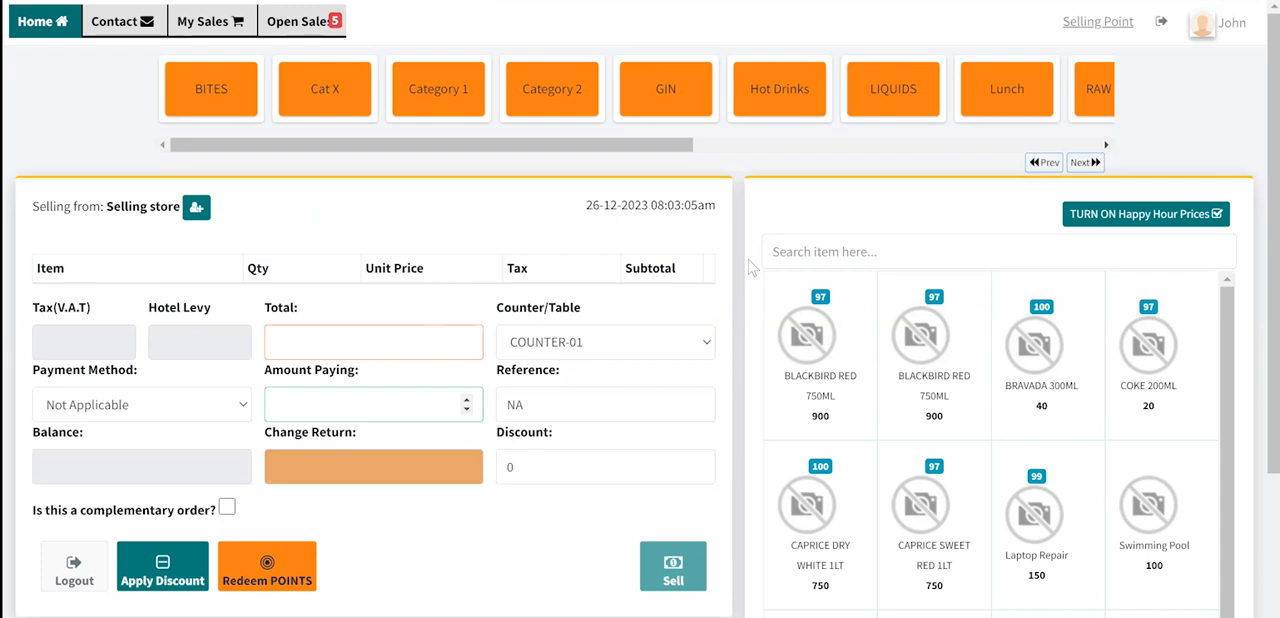
- Show the customer detail fields for the sale and examine the name, phone and email entries
left_click(198, 210)
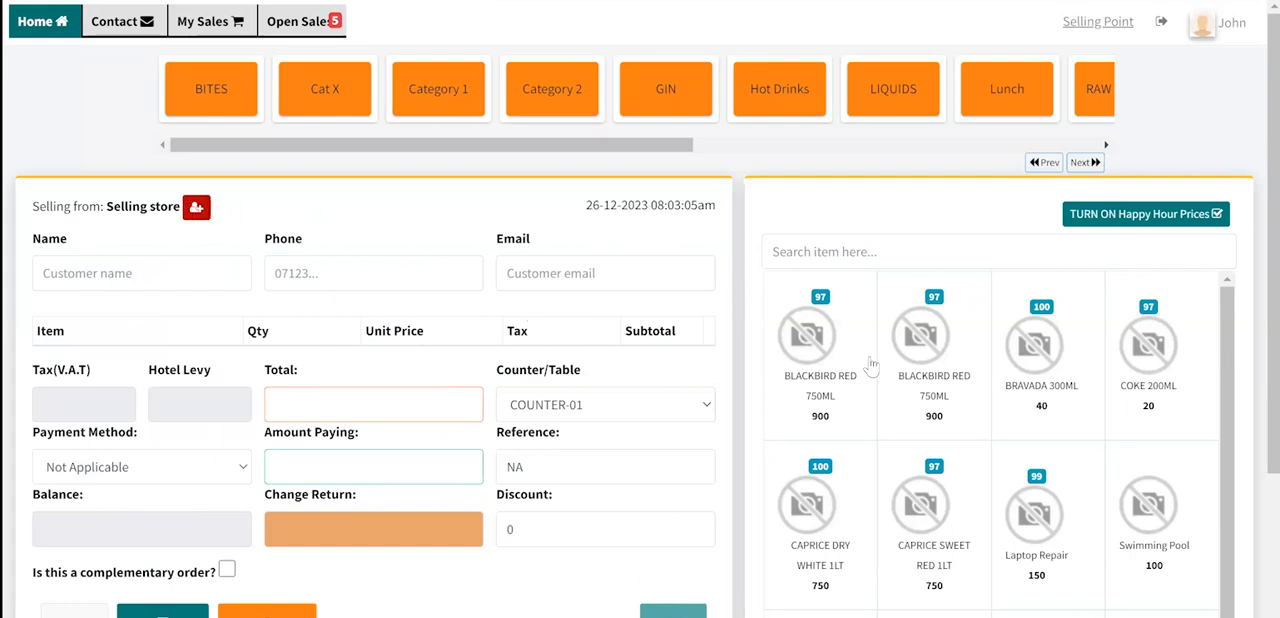
left_click(183, 279)
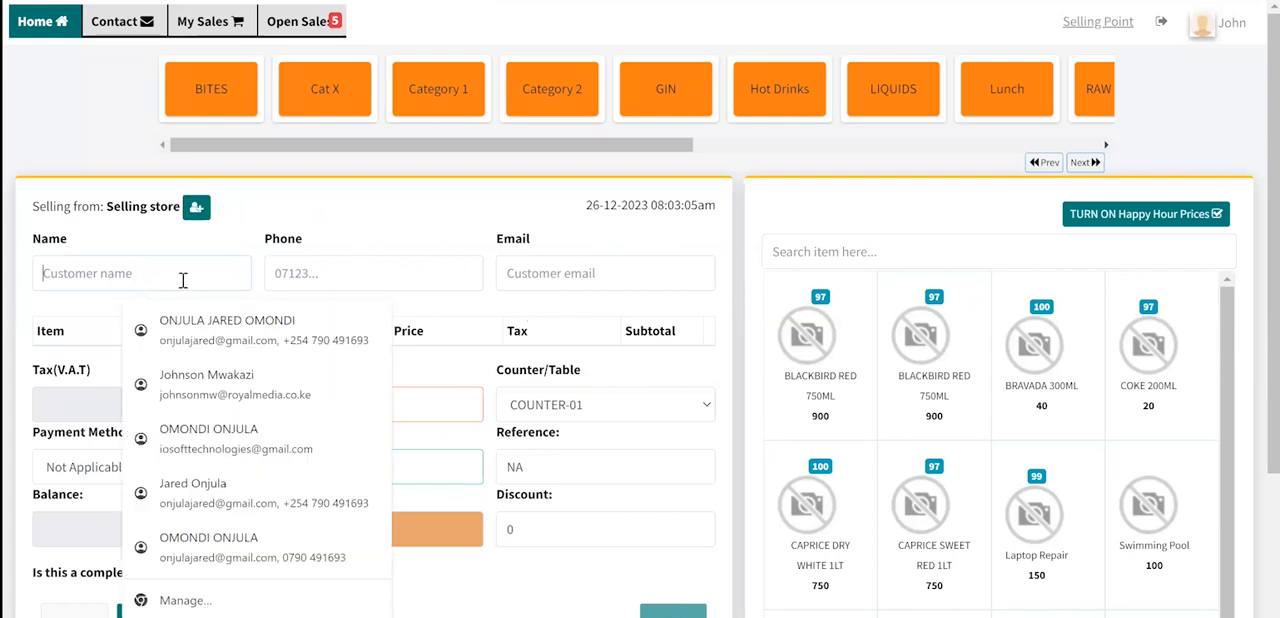
left_click(314, 278)
left_click(586, 274)
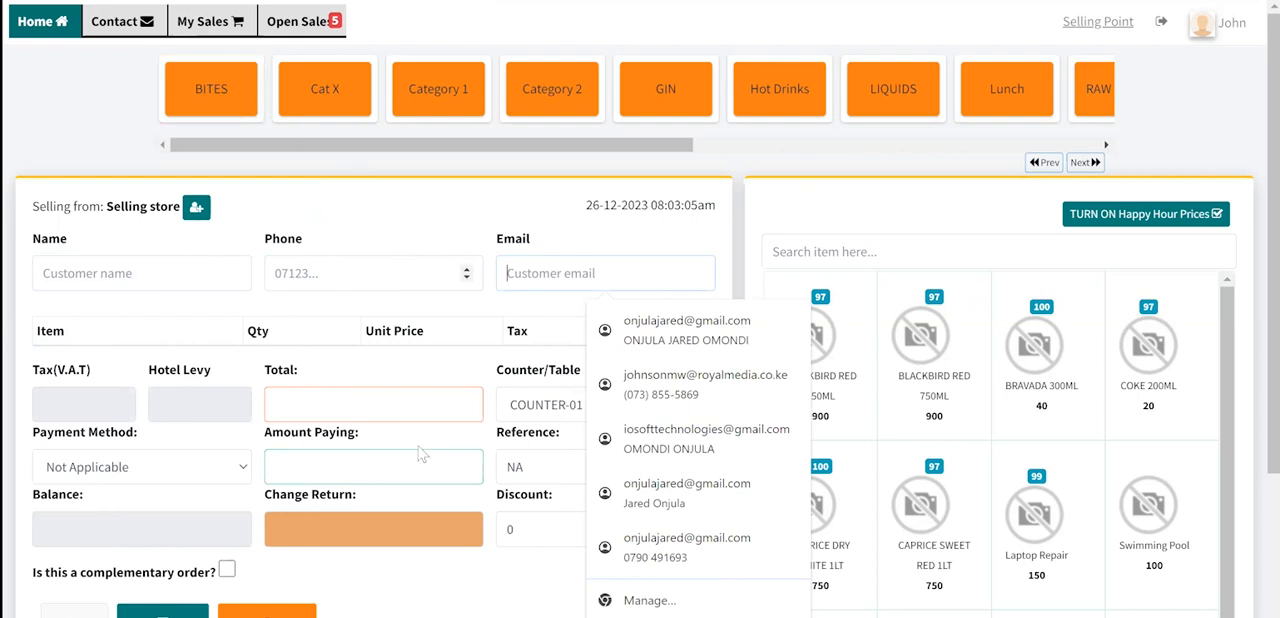
scroll(460, 483, "down", 1)
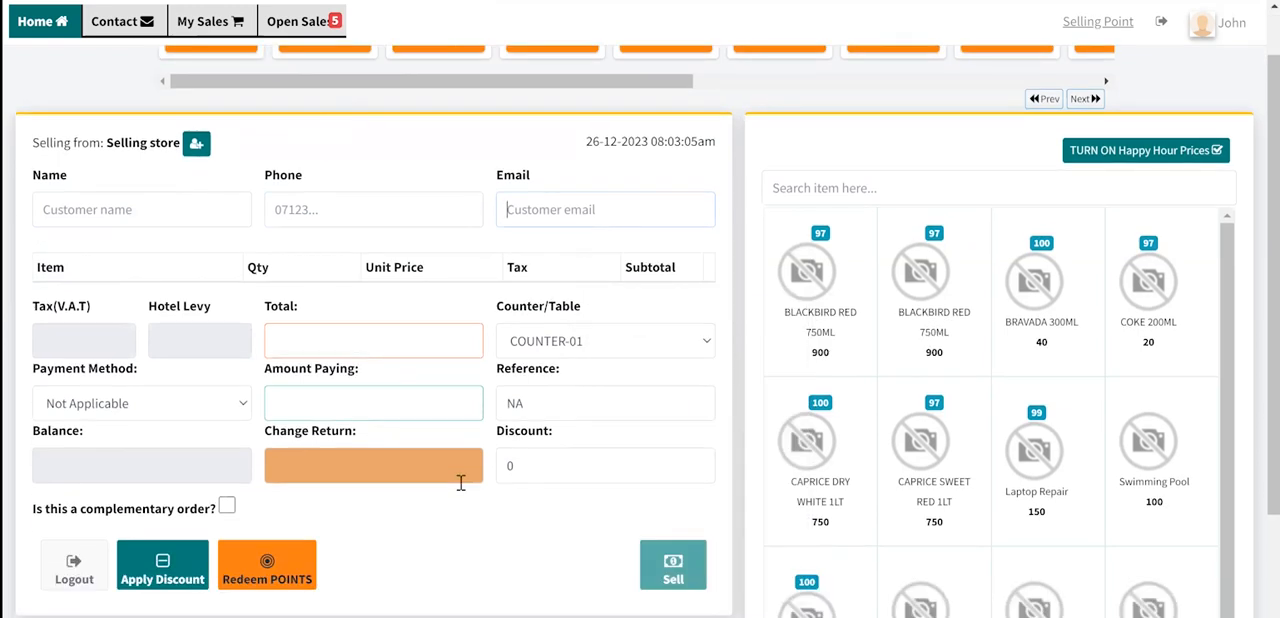
scroll(460, 483, "up", 1)
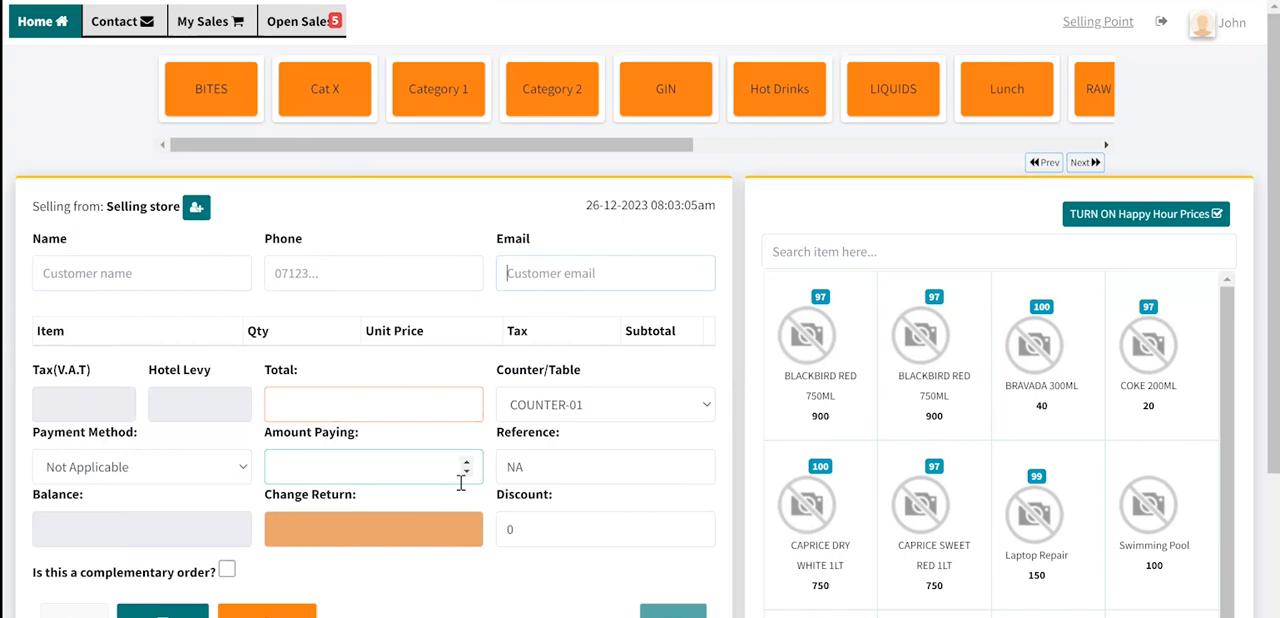
- Switch to the admin dashboard, expand the System Users section and open the customers list
left_click(215, 0)
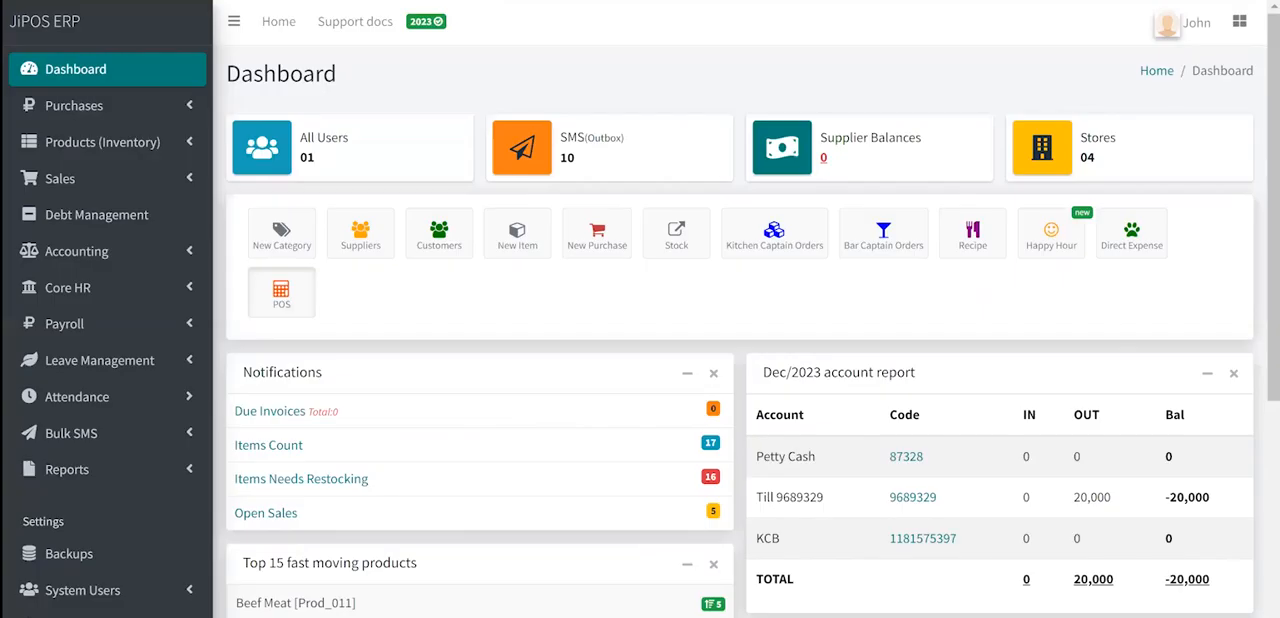
left_click(128, 598)
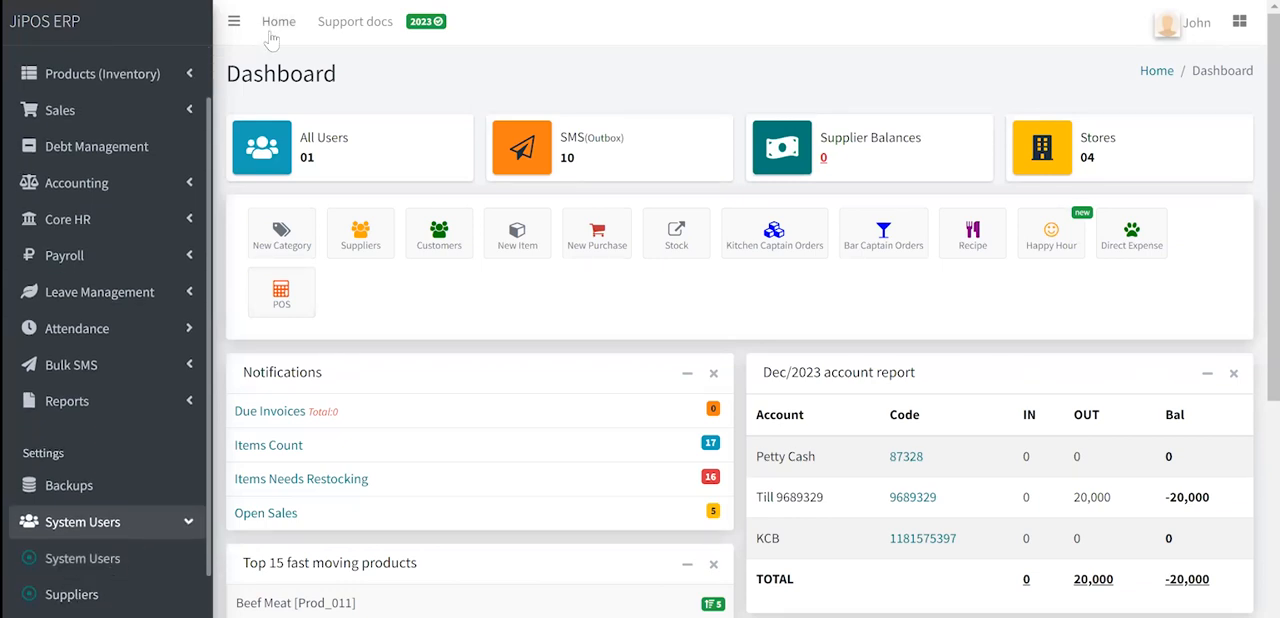
left_click(300, 1)
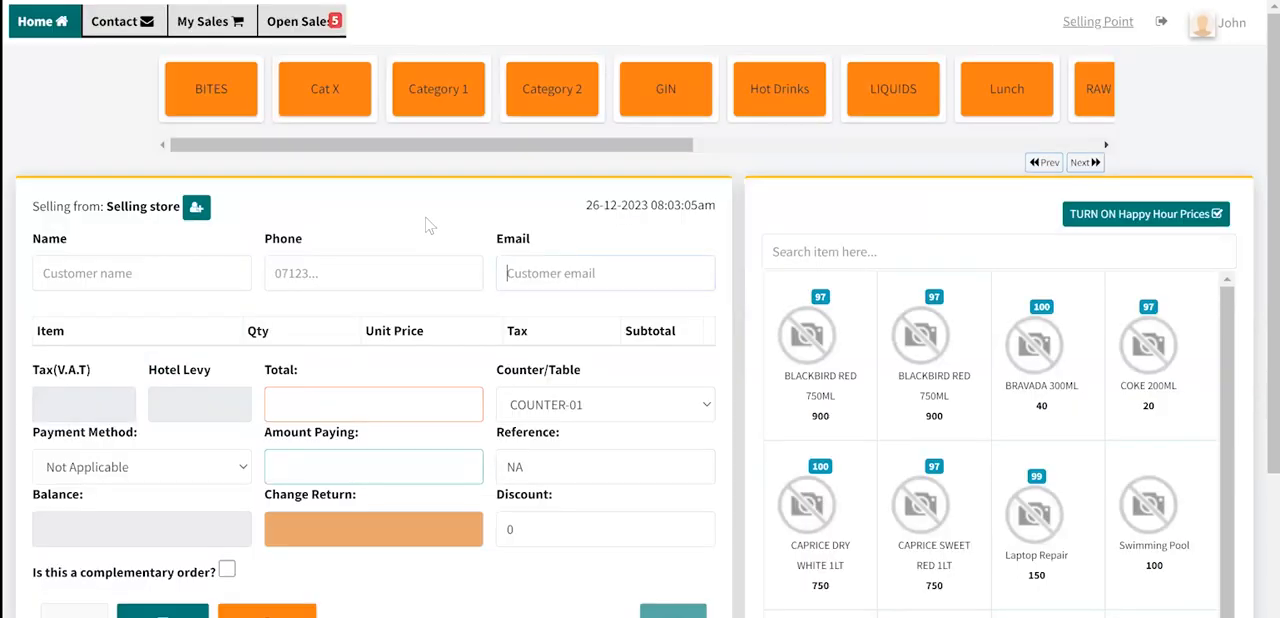
left_click(220, 1)
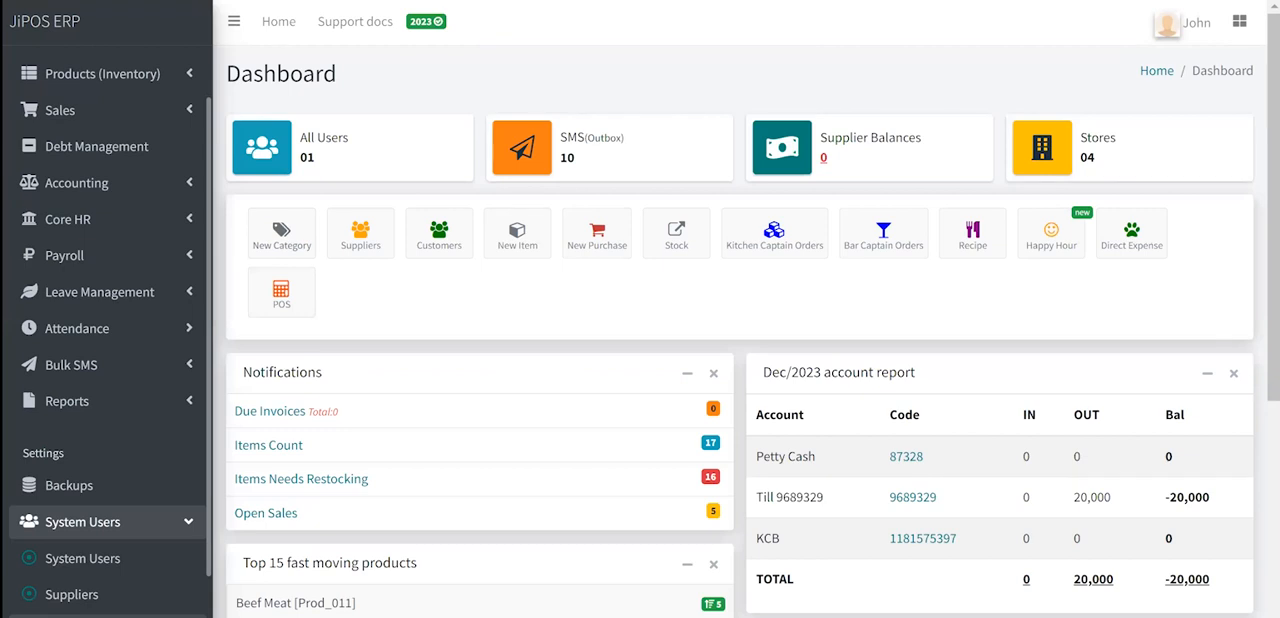
left_click(80, 616)
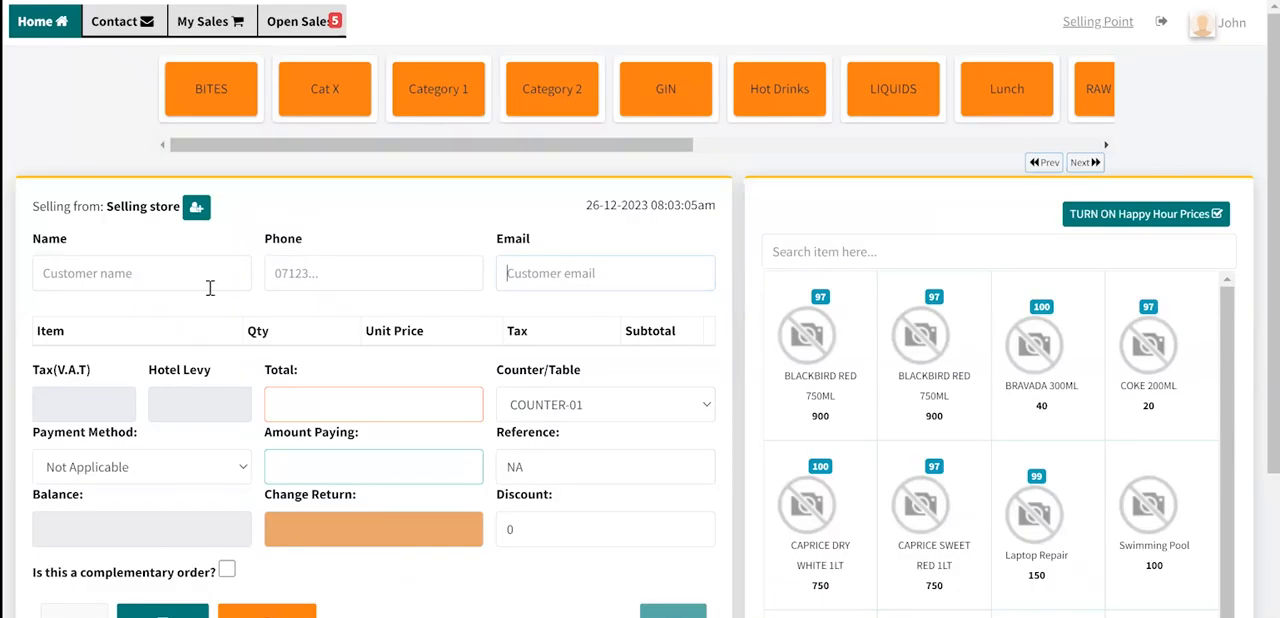
- Toggle the sale's customer details off and on at the selling point and enter the phone field
left_click(200, 208)
left_click(200, 208)
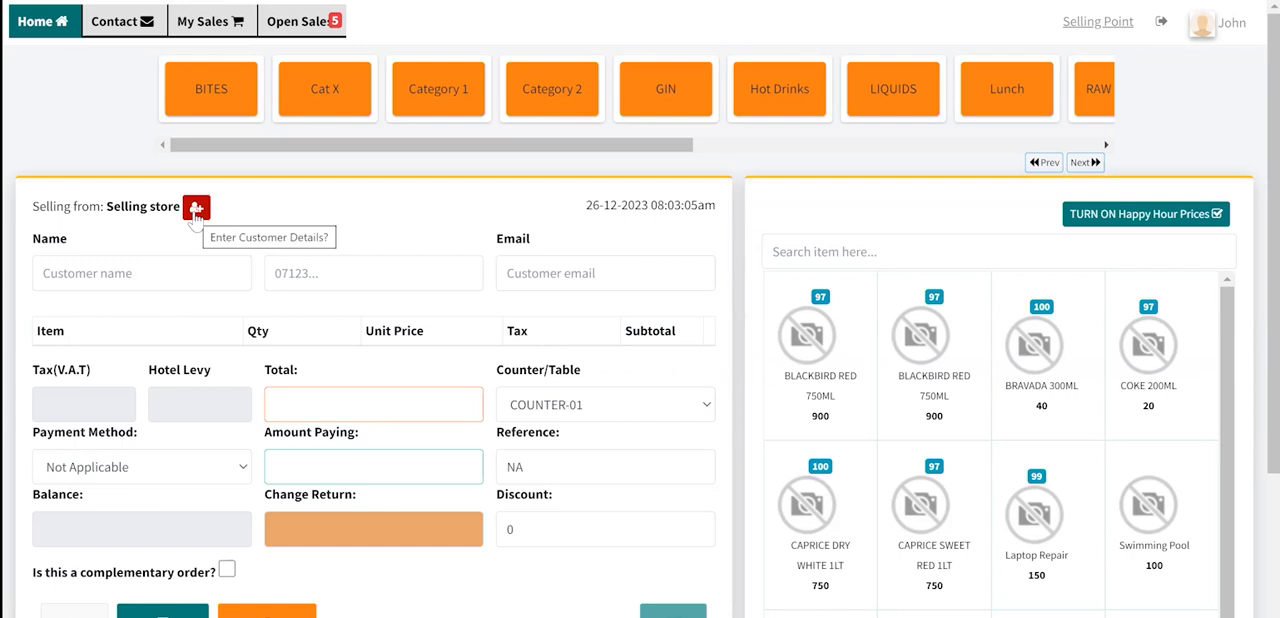
left_click(286, 268)
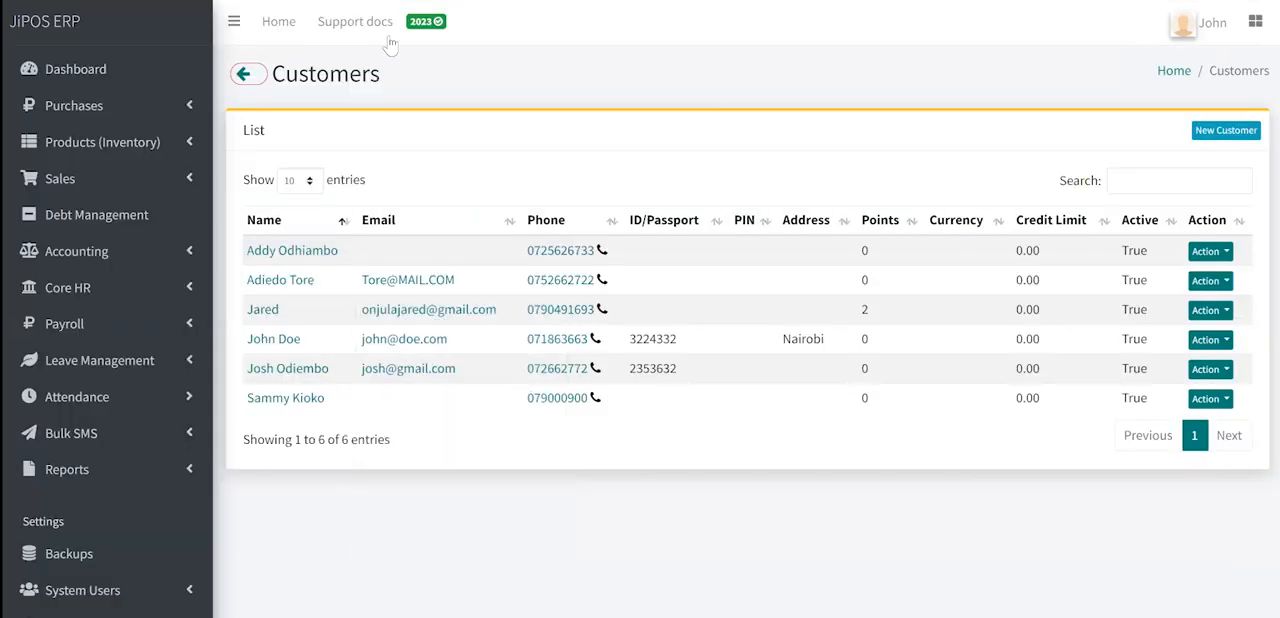
- View the order history of the third customer in the customers list and return to the list
left_click(1205, 252)
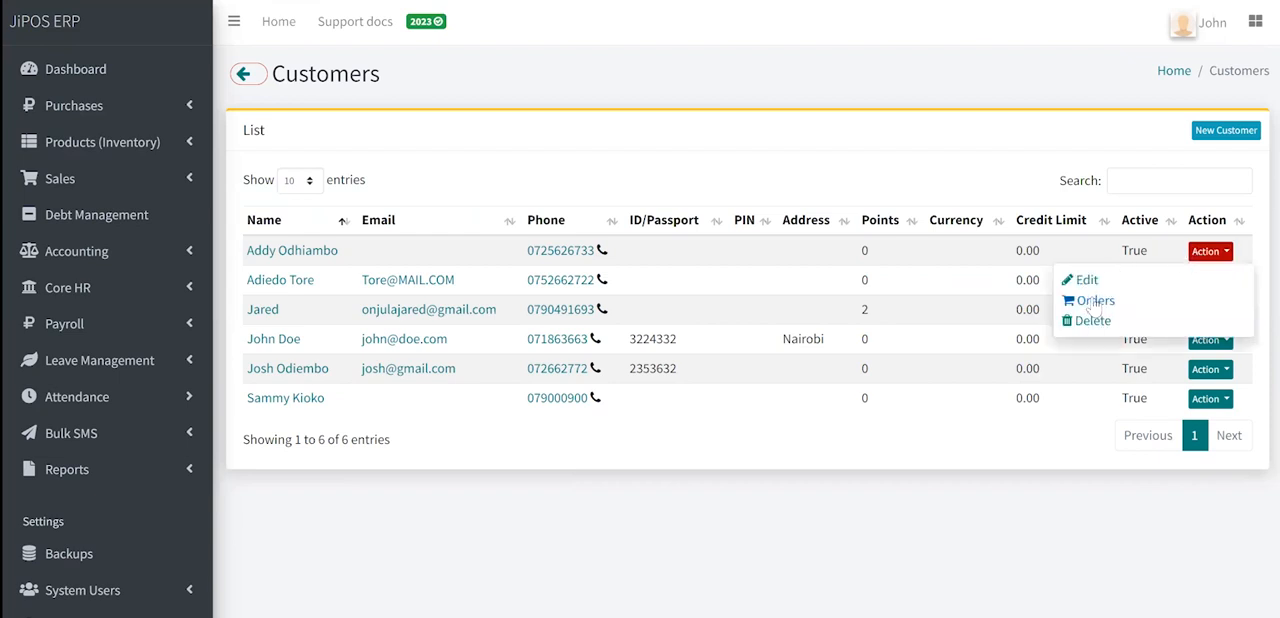
left_click(984, 322)
left_click(1222, 318)
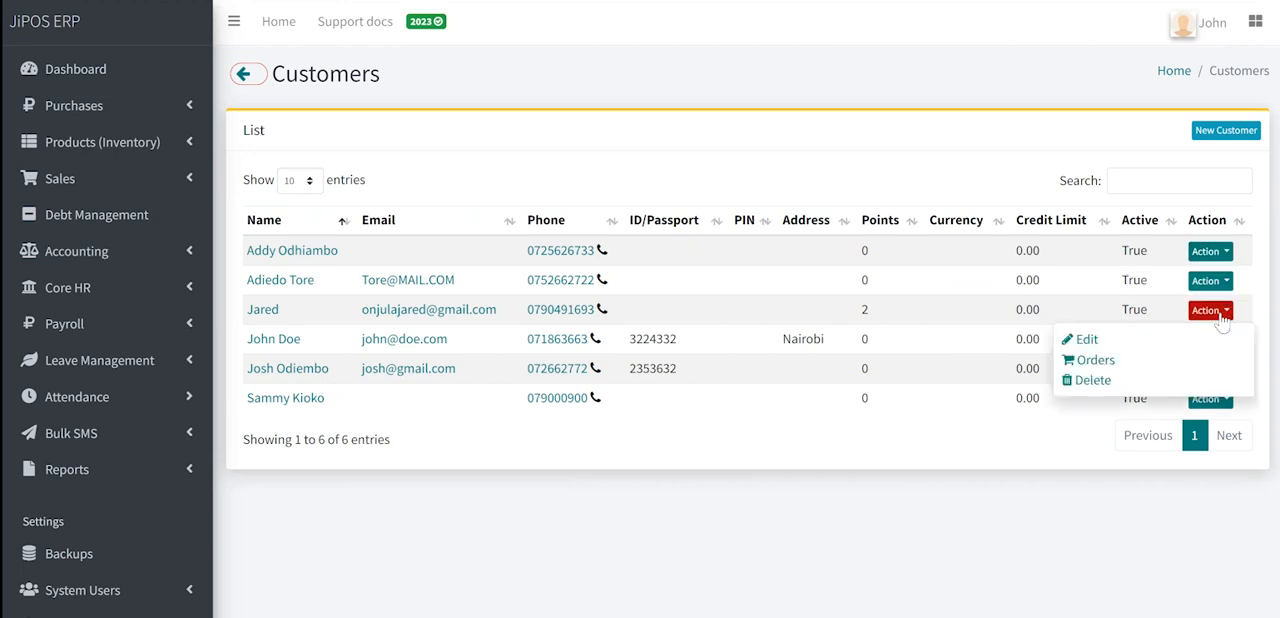
left_click(1101, 364)
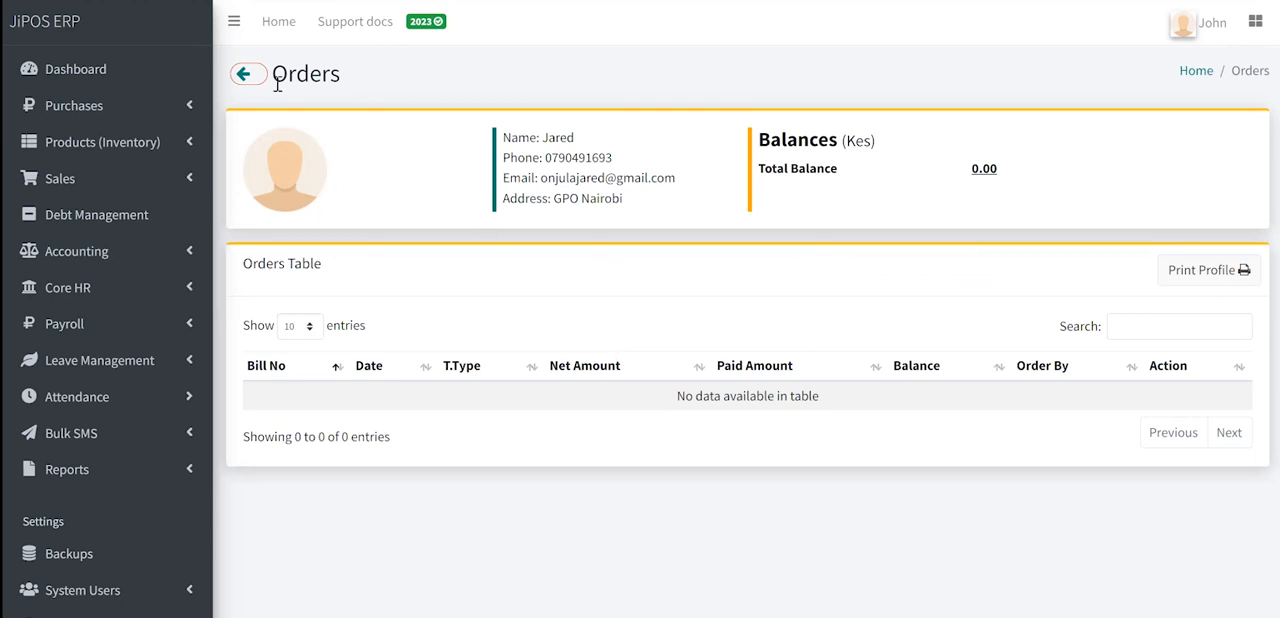
left_click(247, 74)
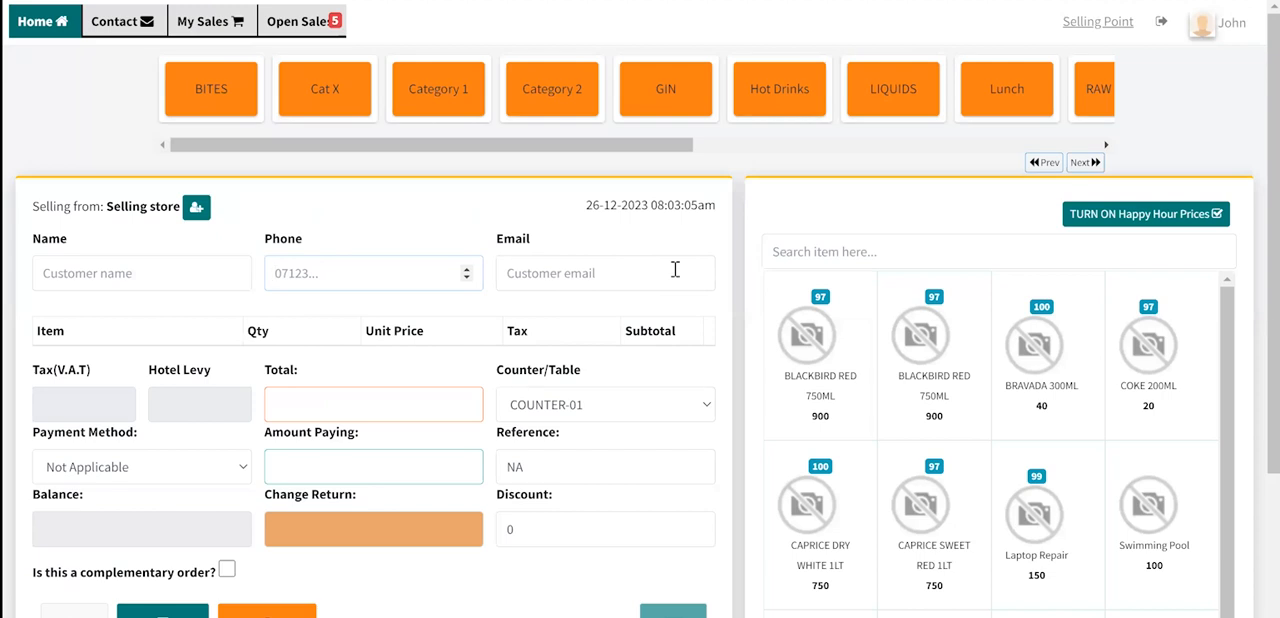
- Open the Open Sales list in the admin area and review its entries
key("ctrl+o")
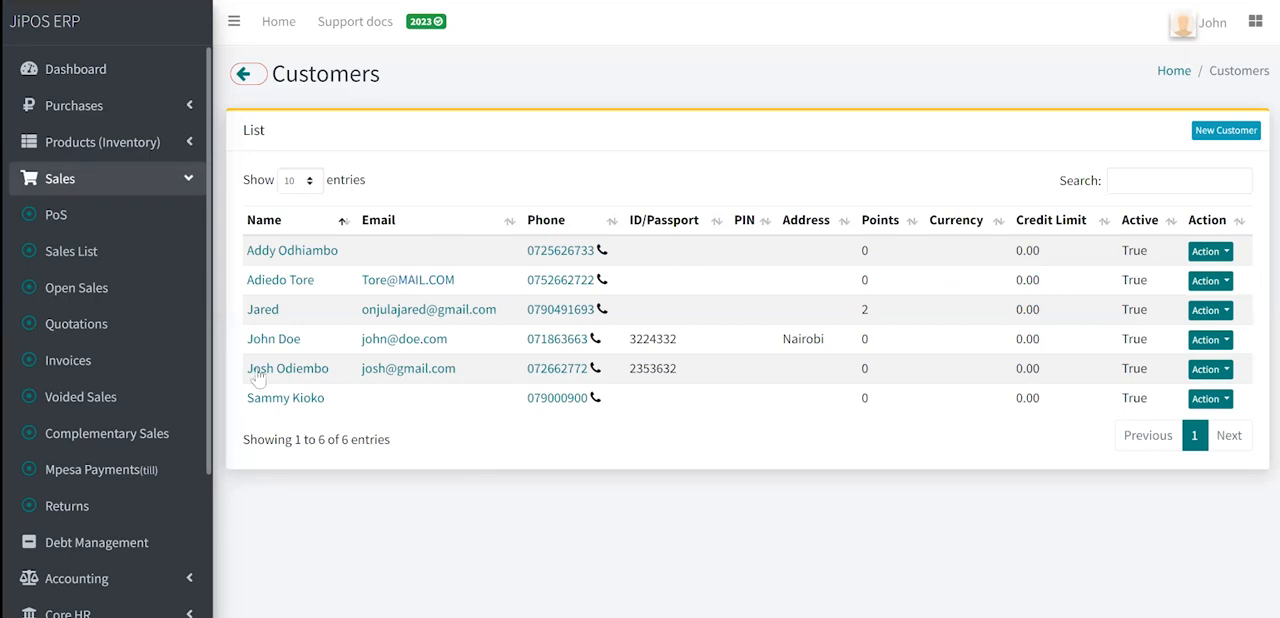
left_click(108, 290)
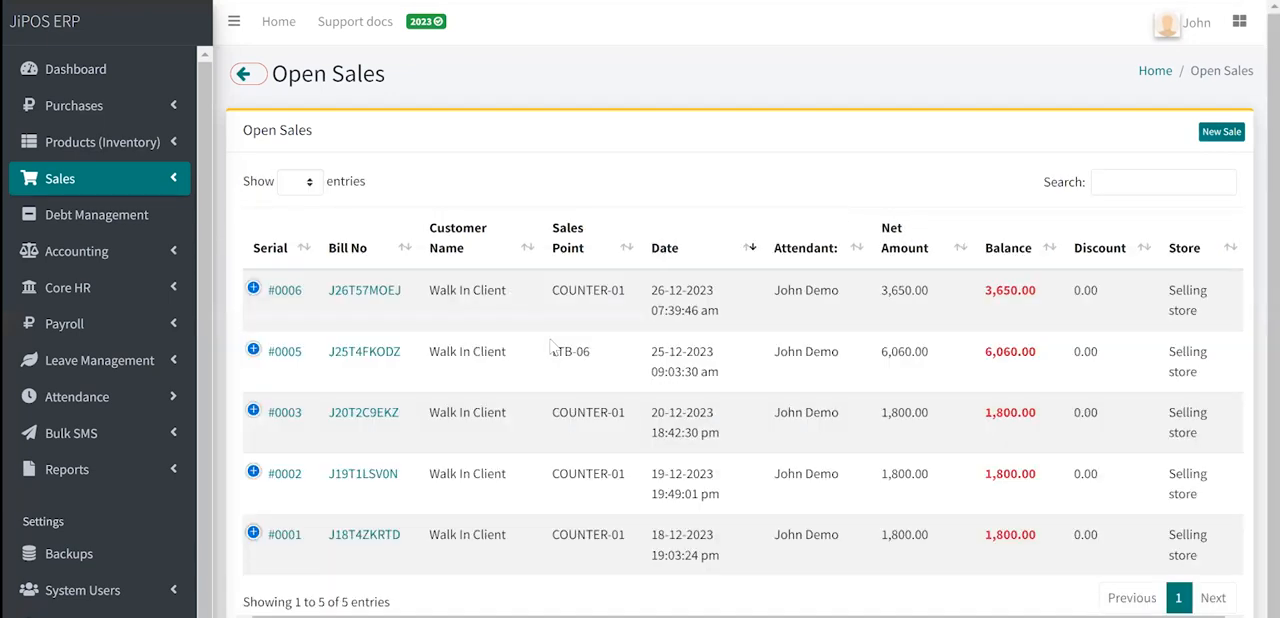
scroll(555, 425, "down", 1)
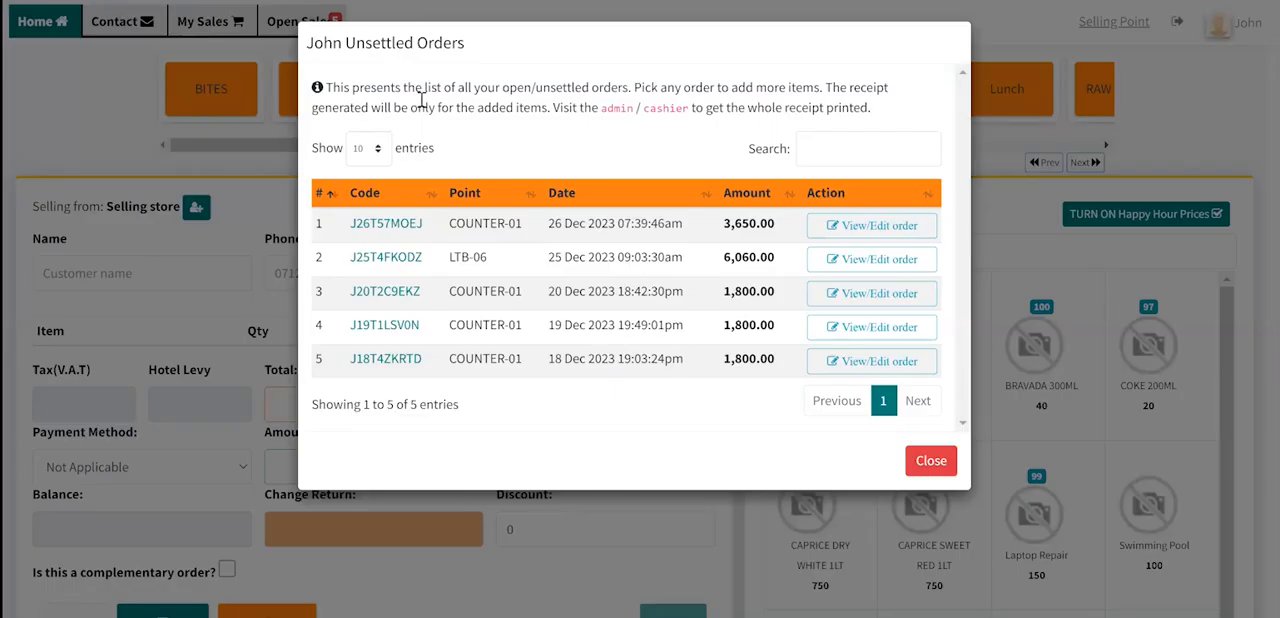
- Reopen the unsettled orders list at the selling point and copy the first order's code
left_click(930, 461)
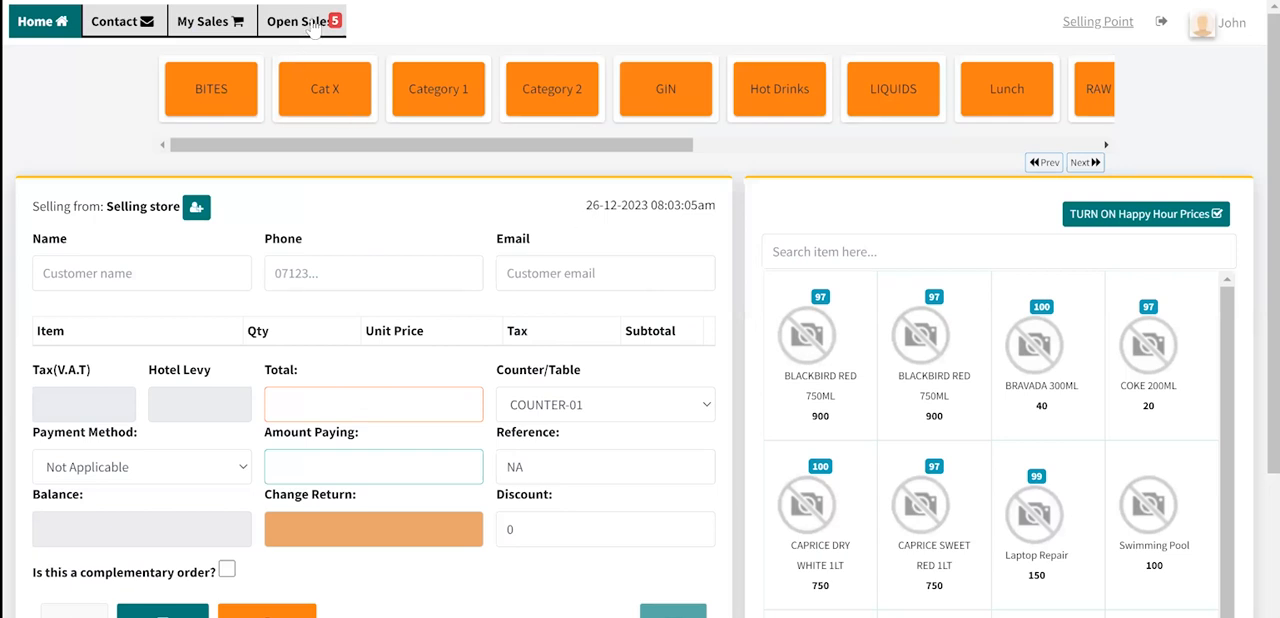
left_click(313, 27)
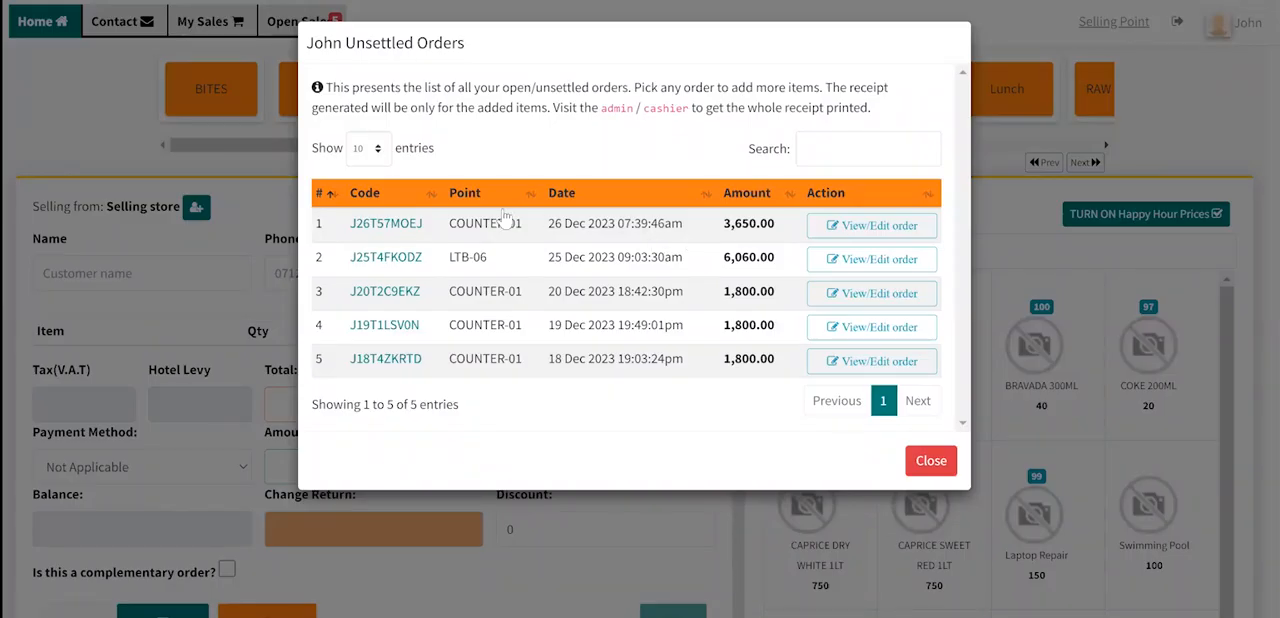
left_click_drag(429, 229, 348, 227)
key("ctrl+c")
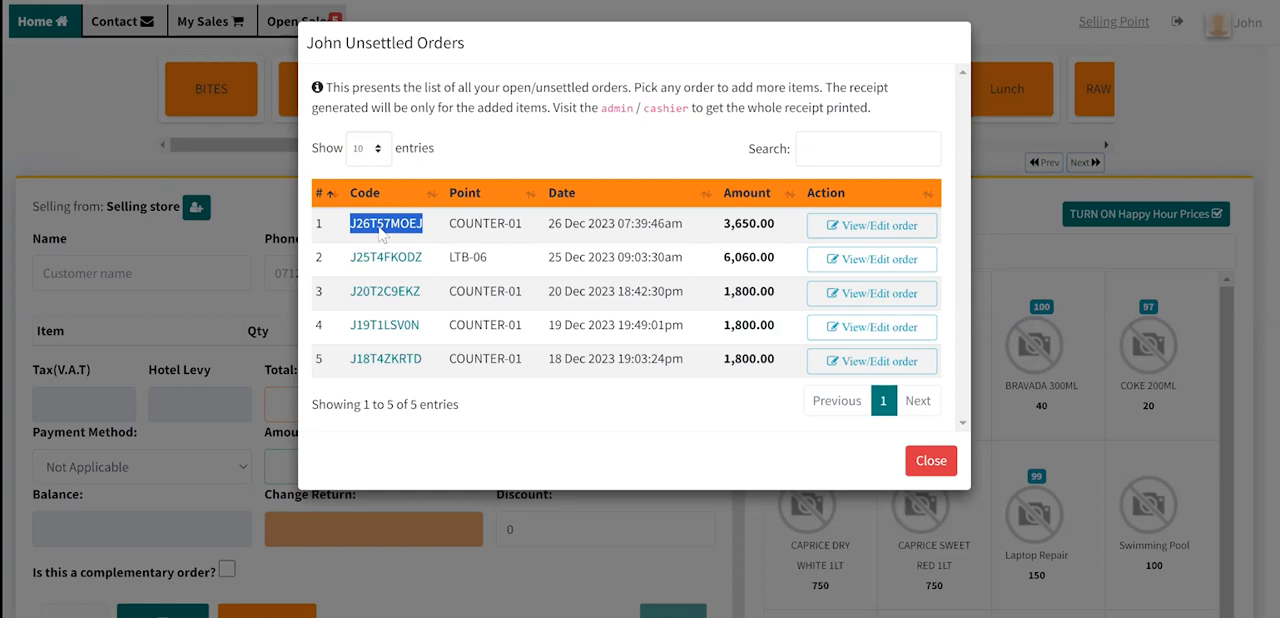
right_click(380, 233)
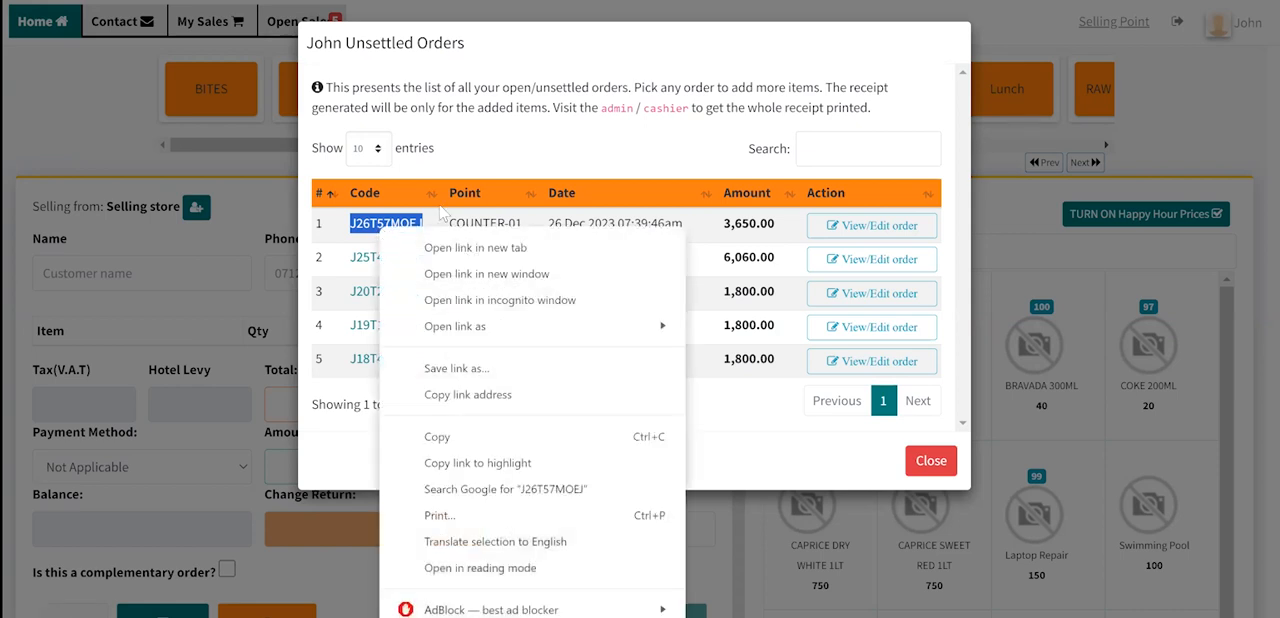
left_click(464, 436)
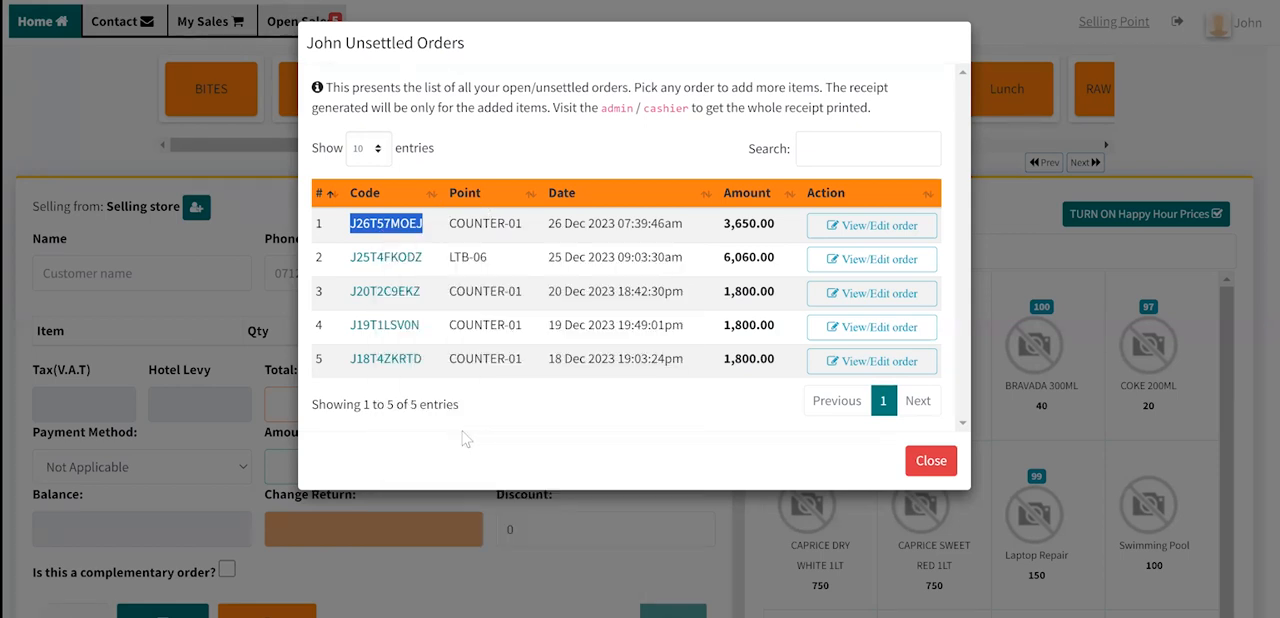
left_click(535, 240)
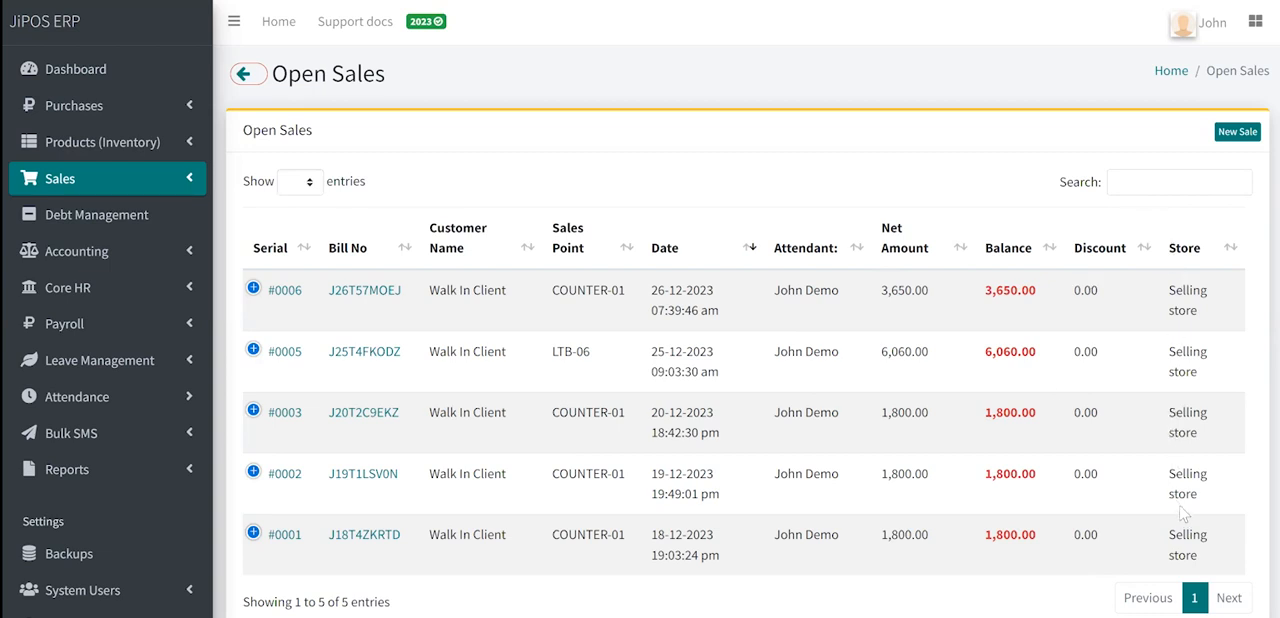
- Search the admin's open sales for the copied order code, clear the search, and open that order's sale profile
left_click(1140, 189)
key("ctrl+v")
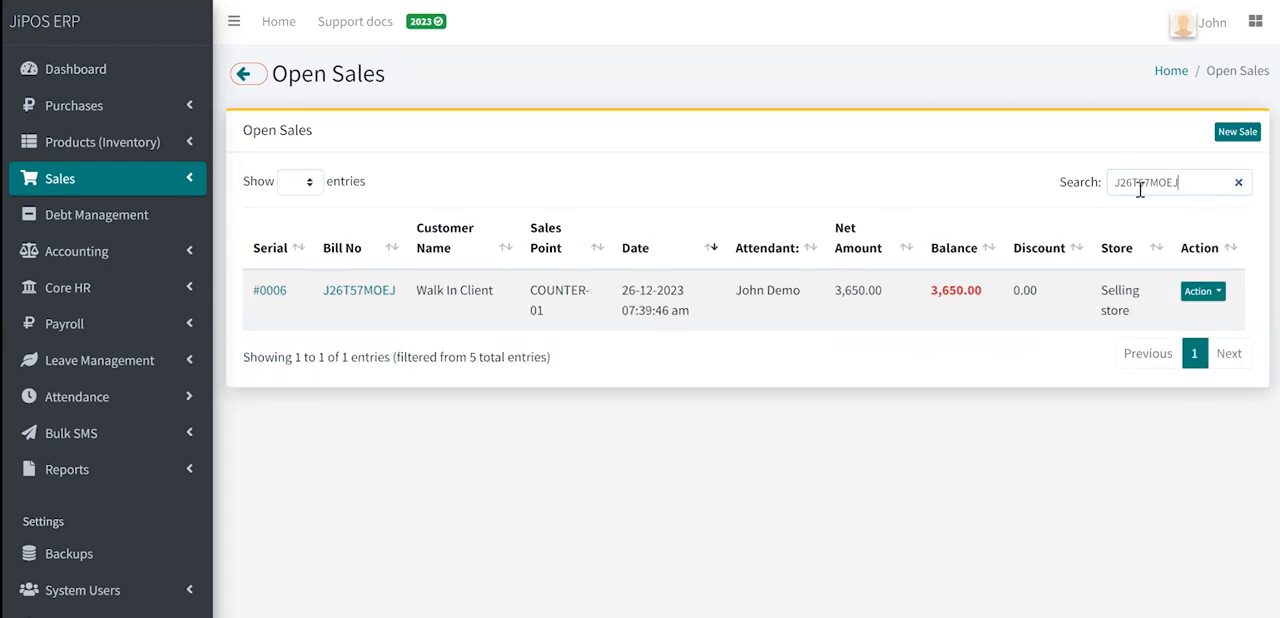
left_click(1152, 184)
key("shift+Home")
key("BackSpace")
left_click(352, 294)
left_click(351, 294)
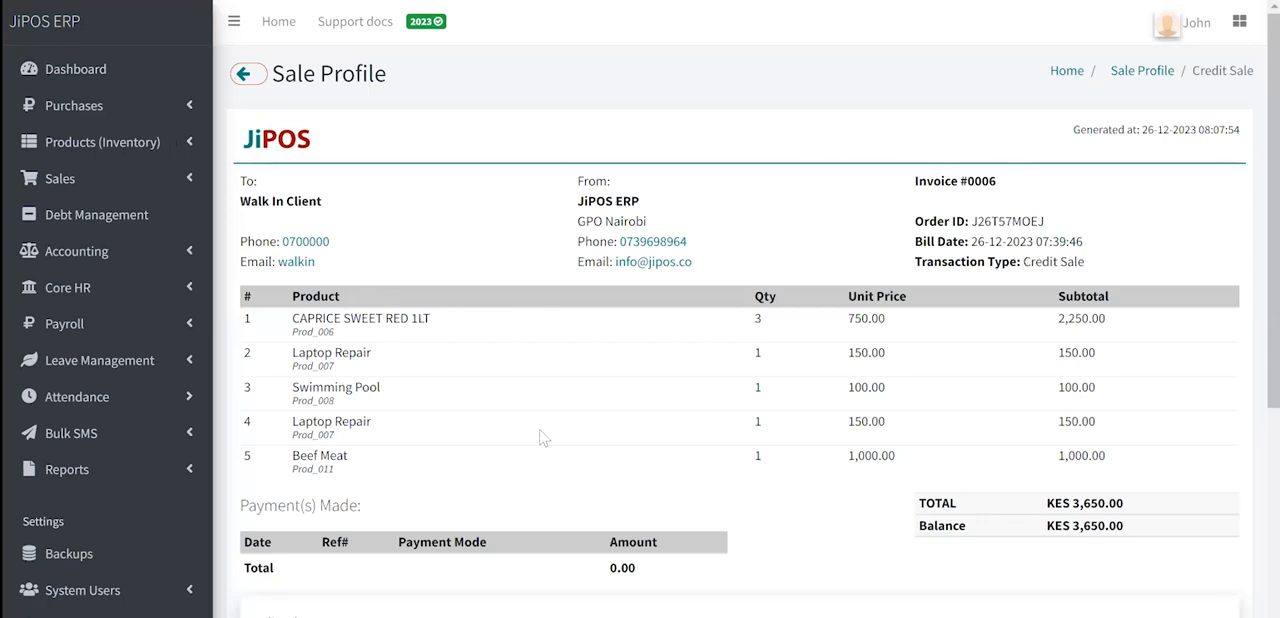
- Examine the sale profile's product lines, print options and payment form, and highlight the balance amount
scroll(543, 438, "down", 1)
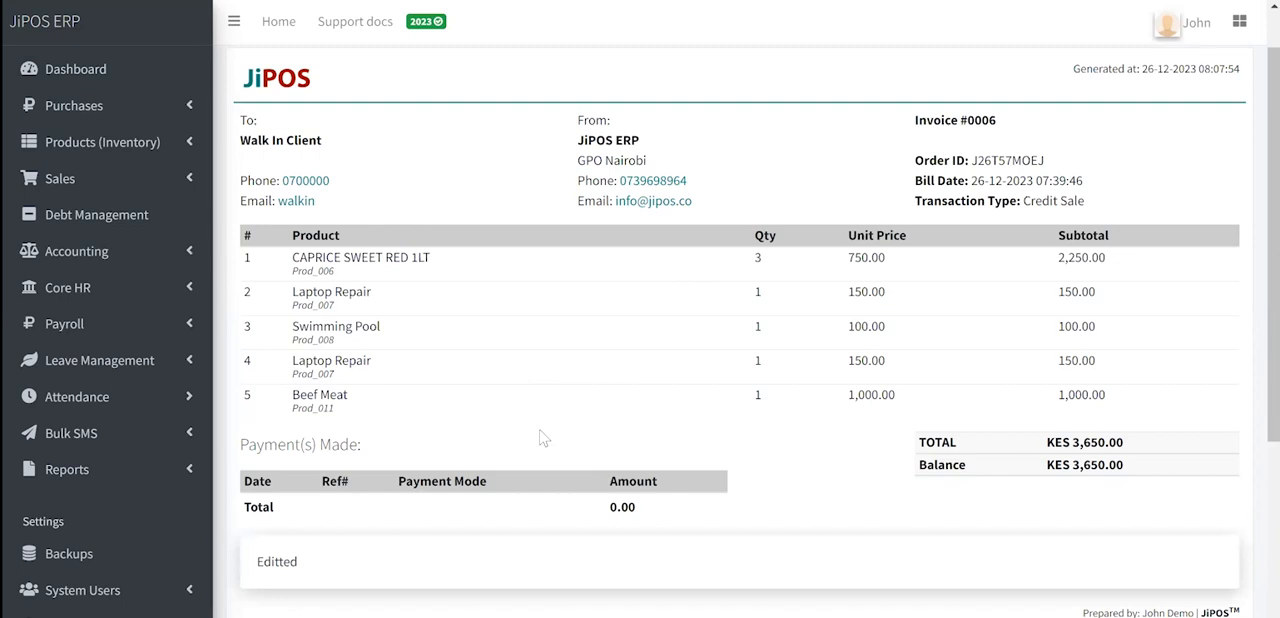
scroll(543, 438, "down", 1)
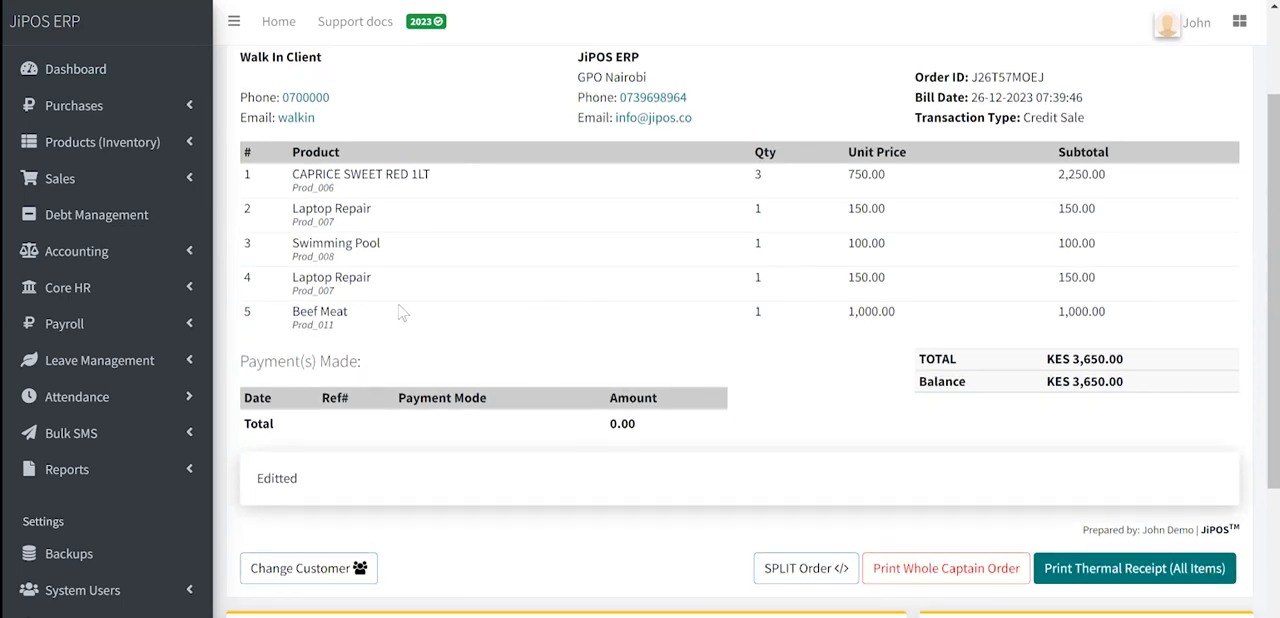
scroll(583, 200, "up", 1)
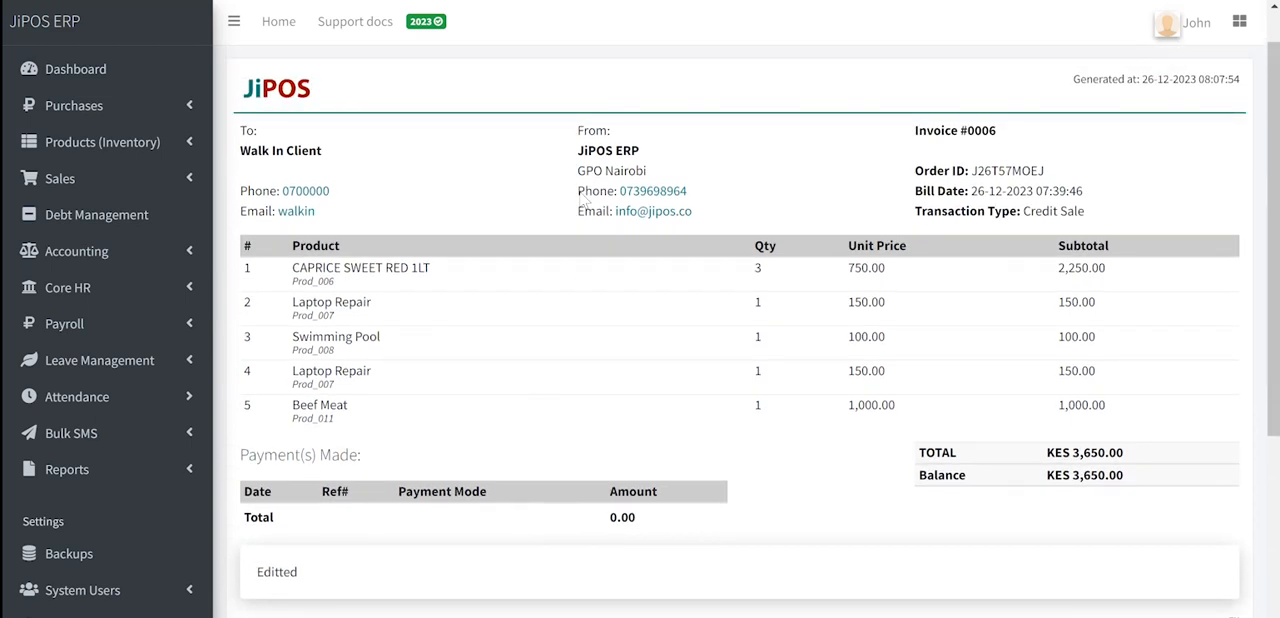
scroll(584, 202, "down", 3)
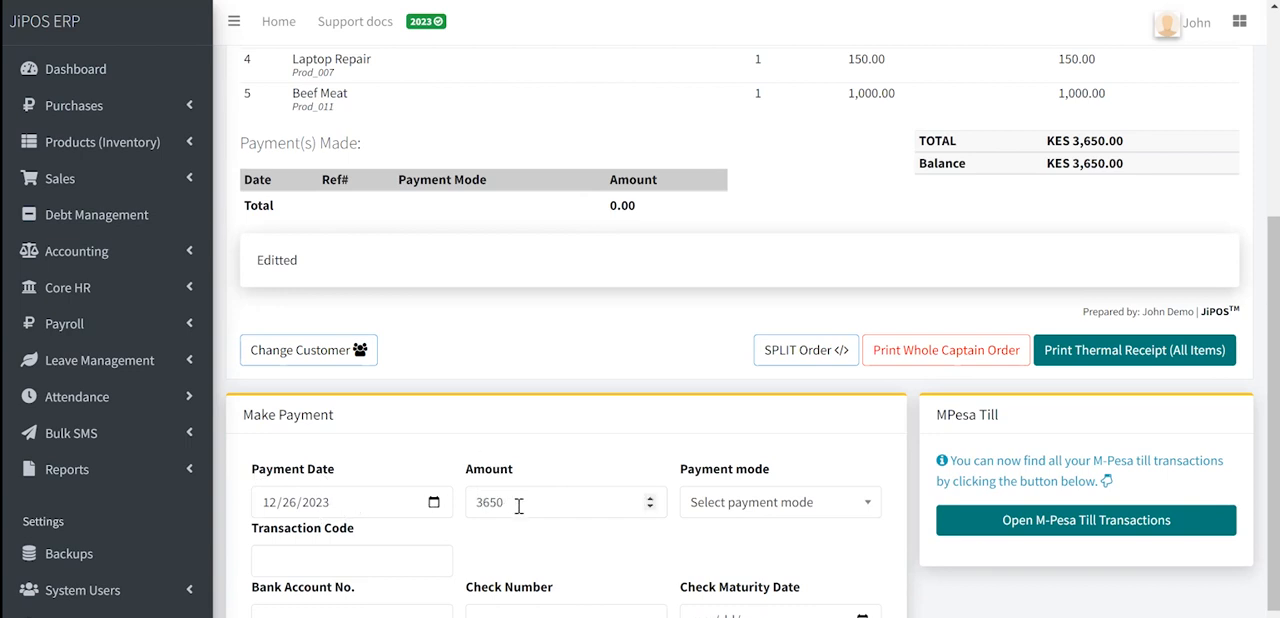
triple_click(1094, 160)
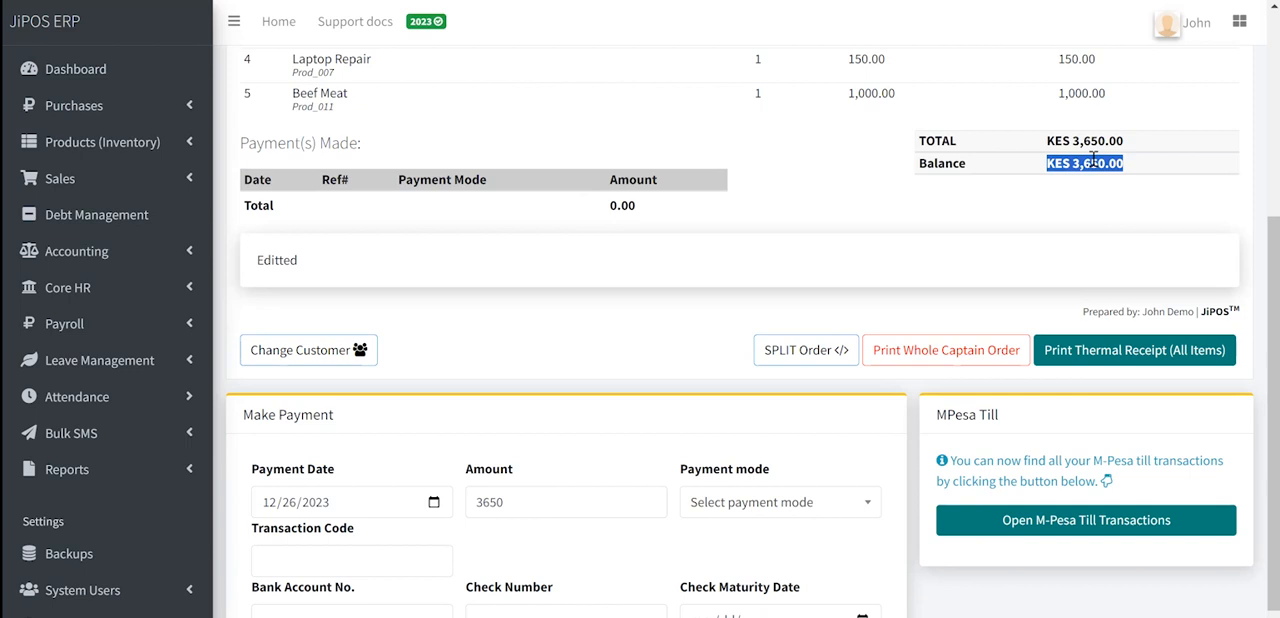
- Choose Petty Cash as the payment mode for the sale and enter NA as the transaction code
left_click(753, 508)
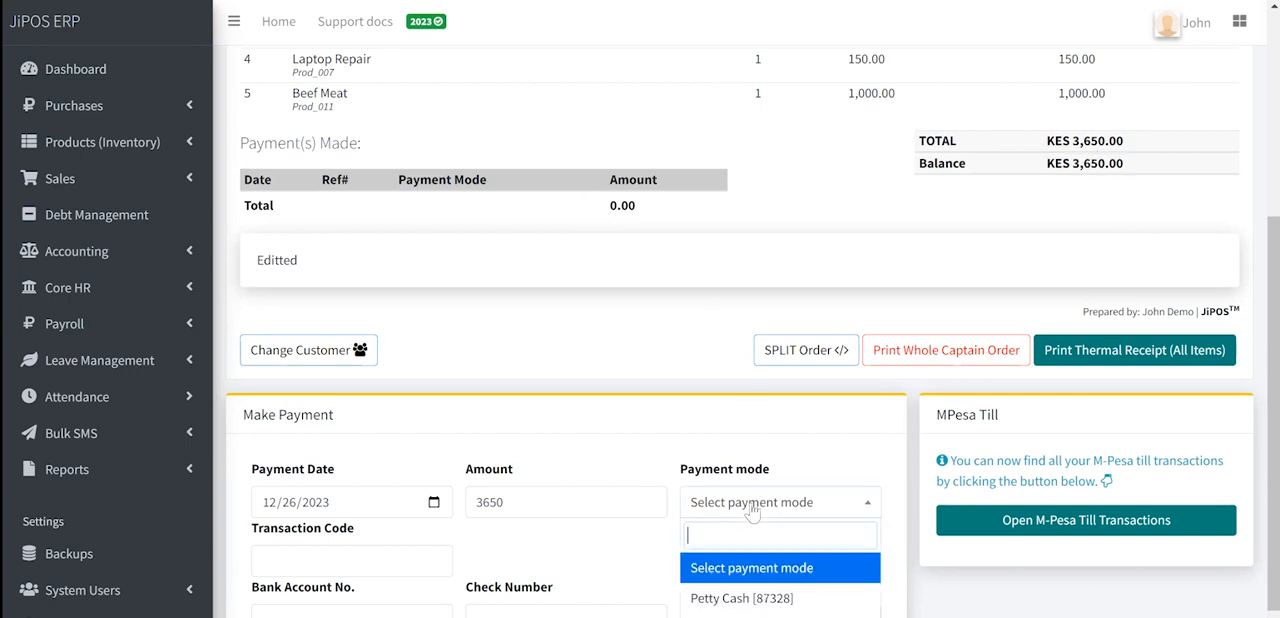
left_click(749, 598)
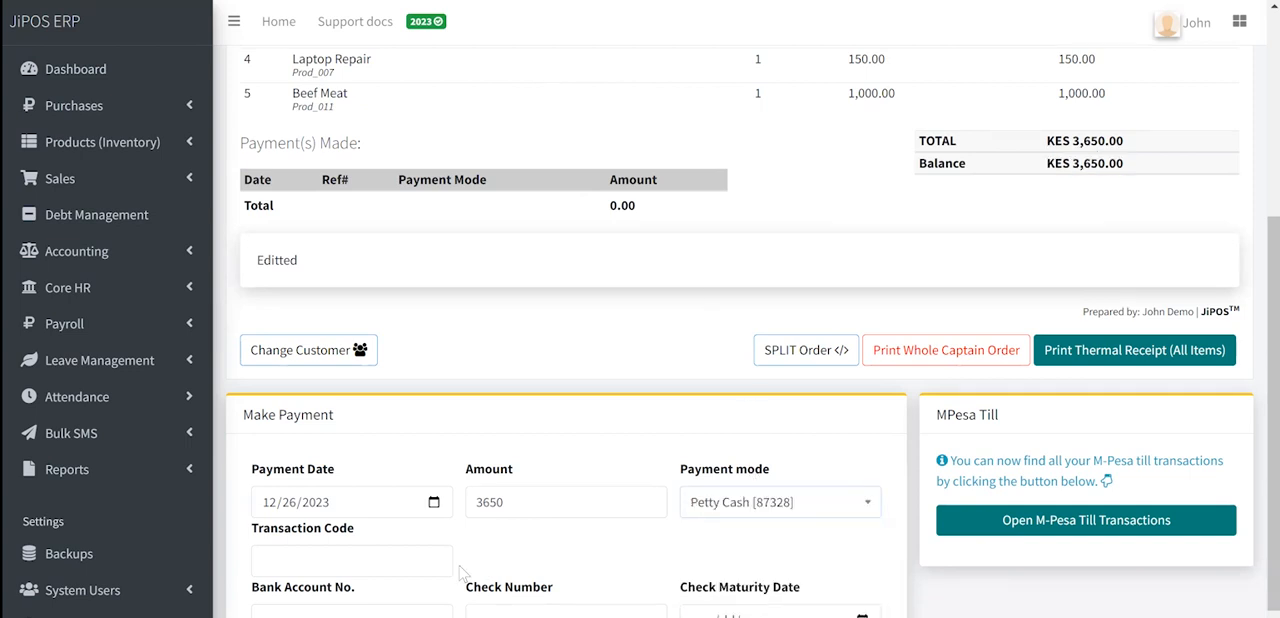
left_click(371, 566)
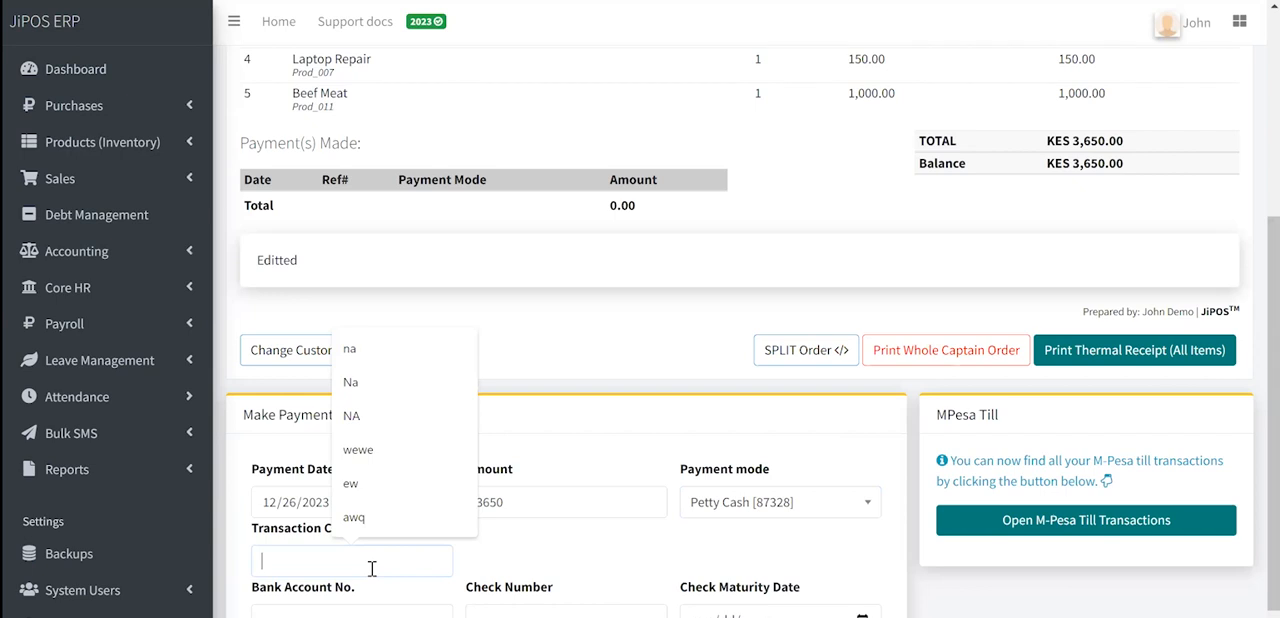
type("NA")
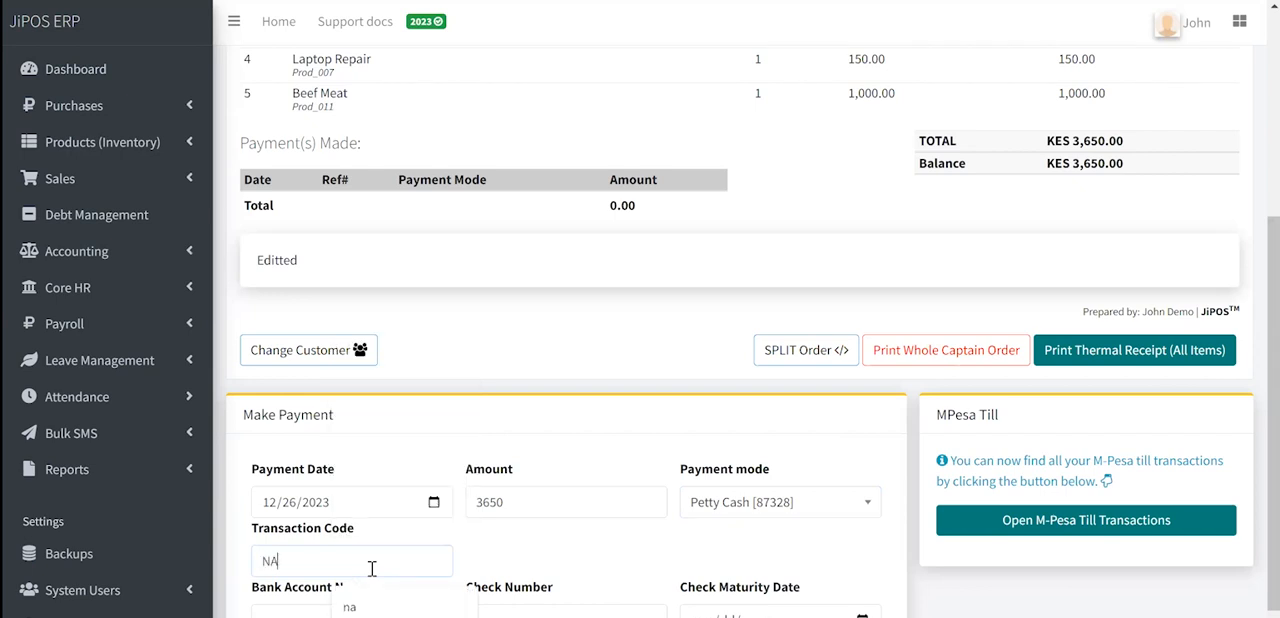
left_click(541, 554)
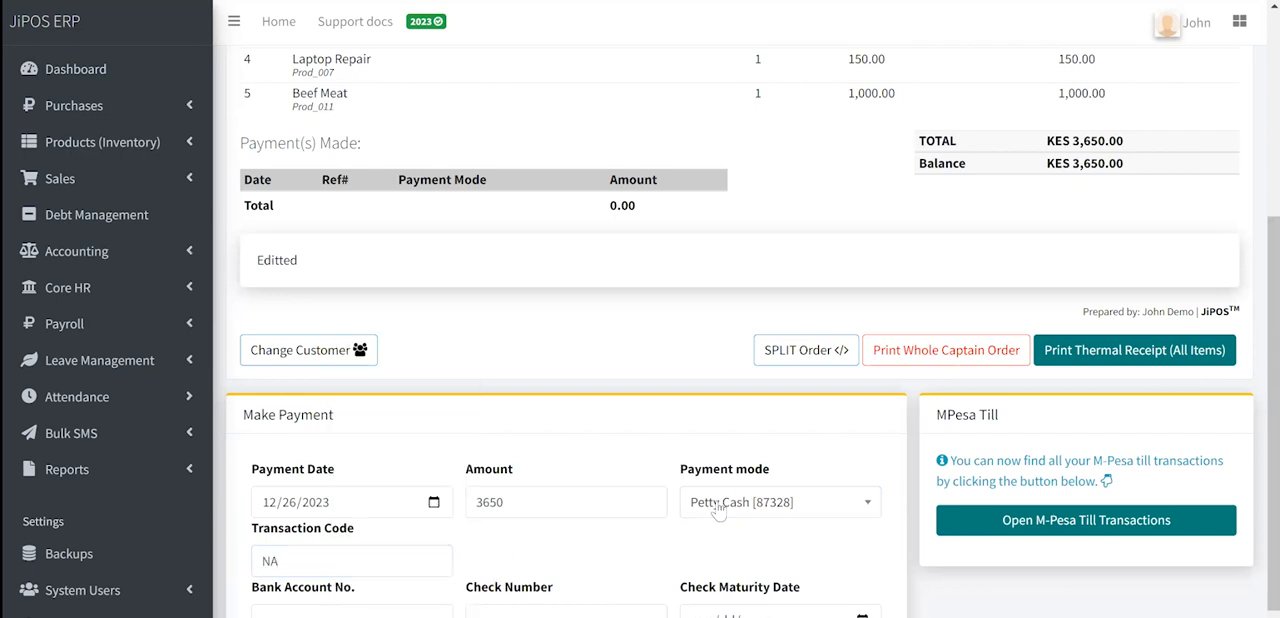
- Change the payment mode to the Till account and set the transaction code to NAGR465
left_click(718, 508)
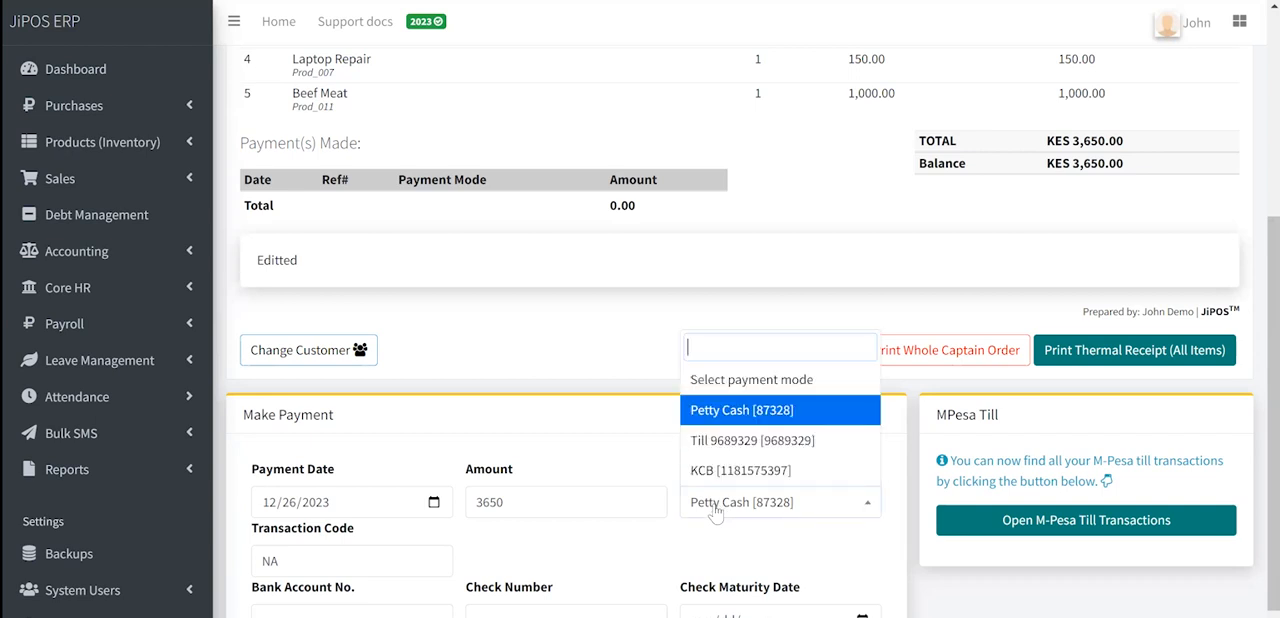
left_click(736, 445)
double_click(328, 558)
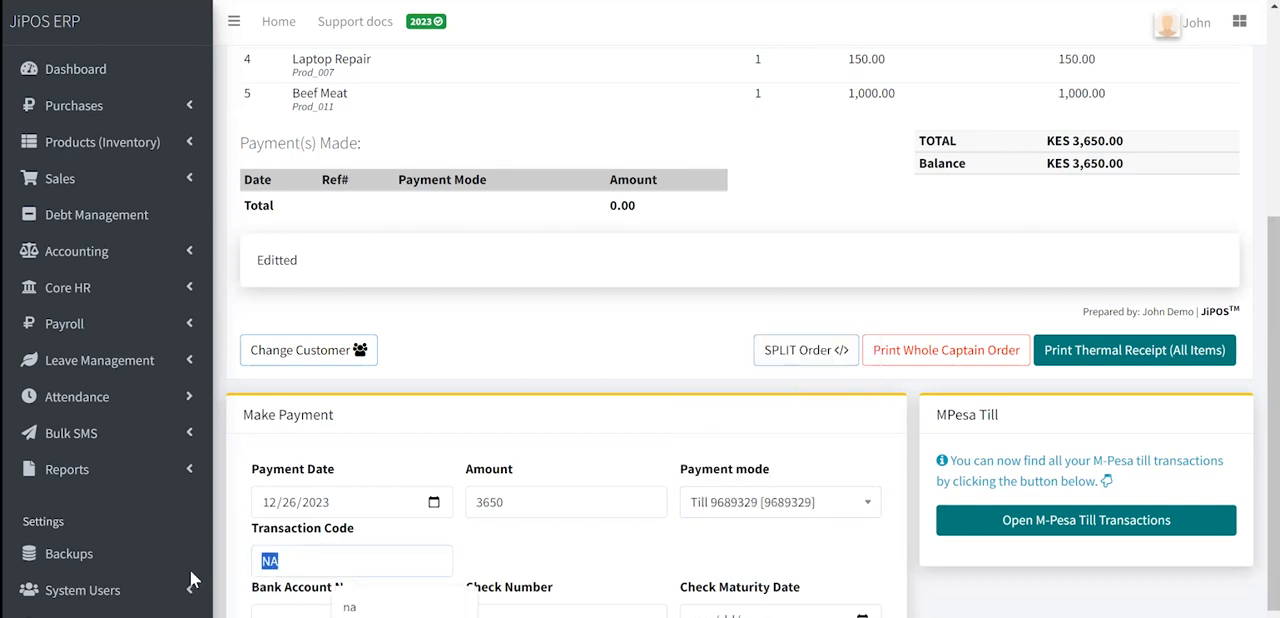
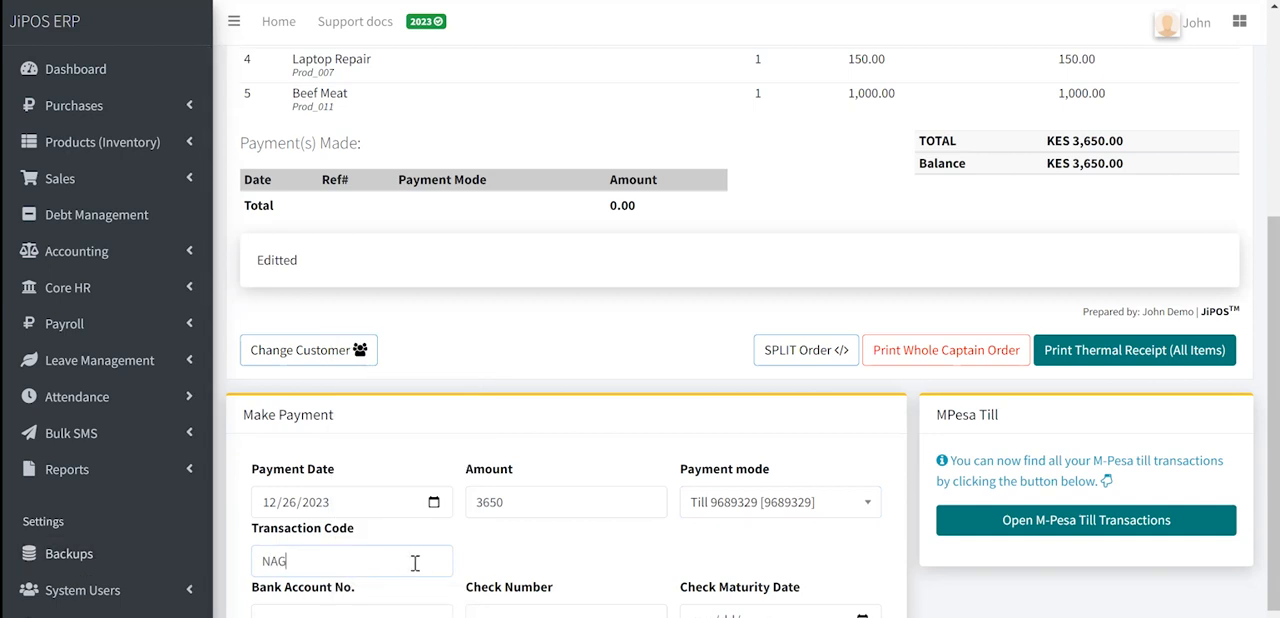
- Check the M-Pesa till transactions for a payment matching the sale, then close the list
left_click(1038, 527)
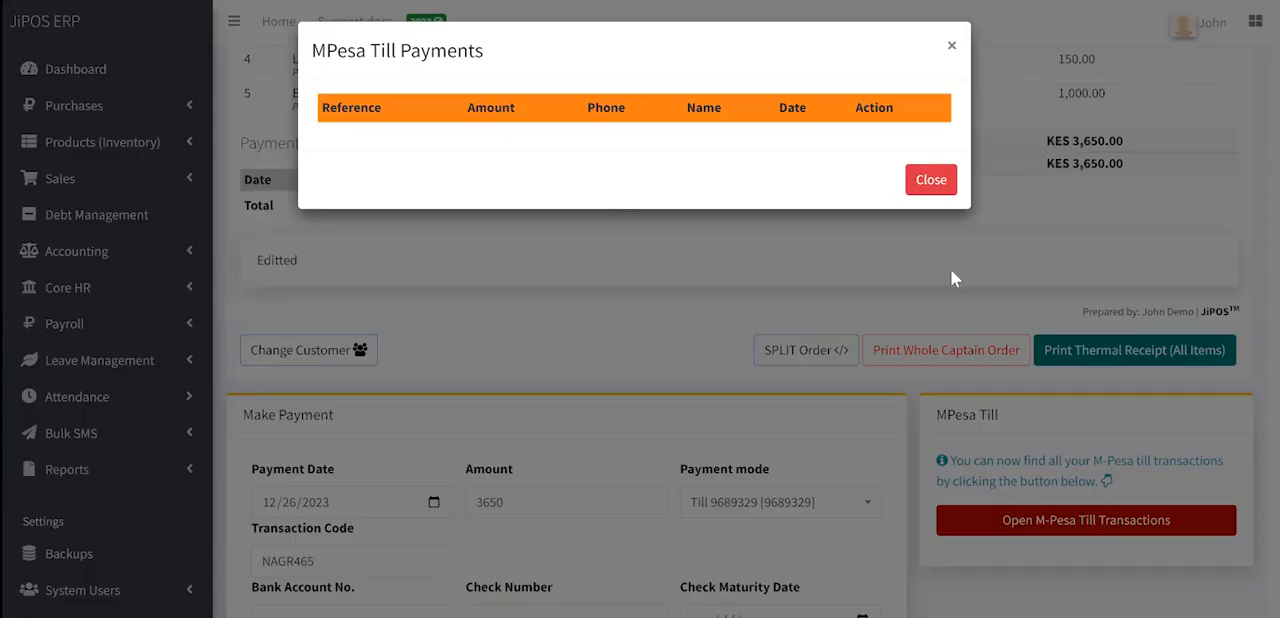
left_click(931, 180)
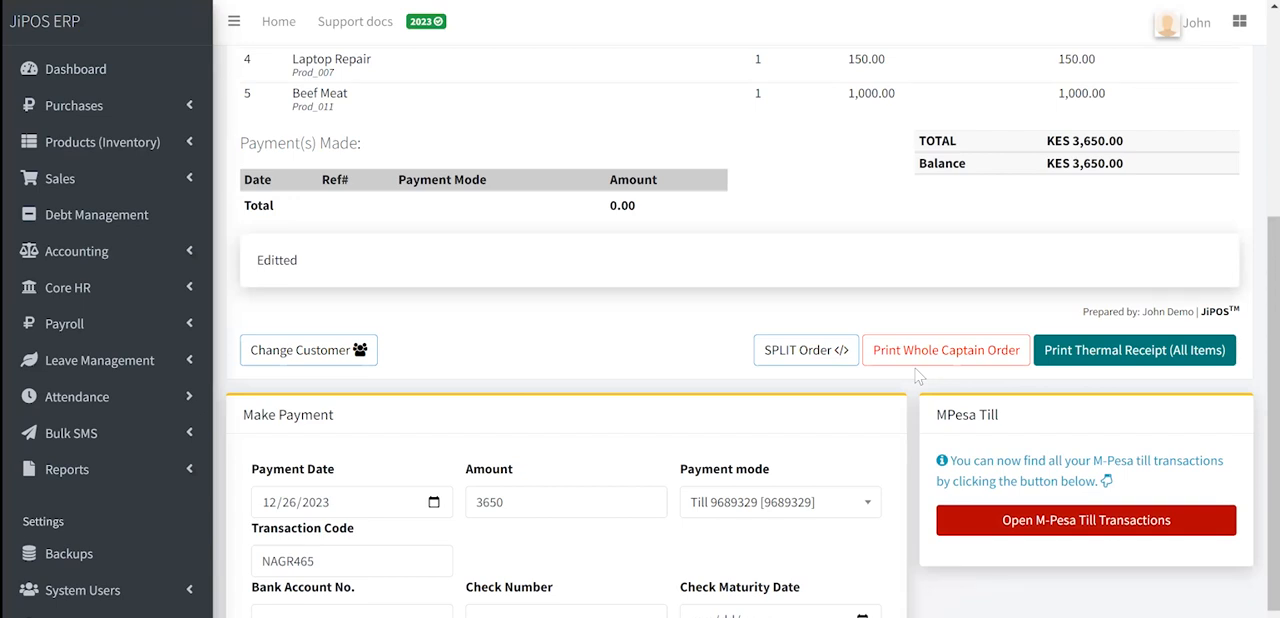
scroll(828, 162, "up", 1)
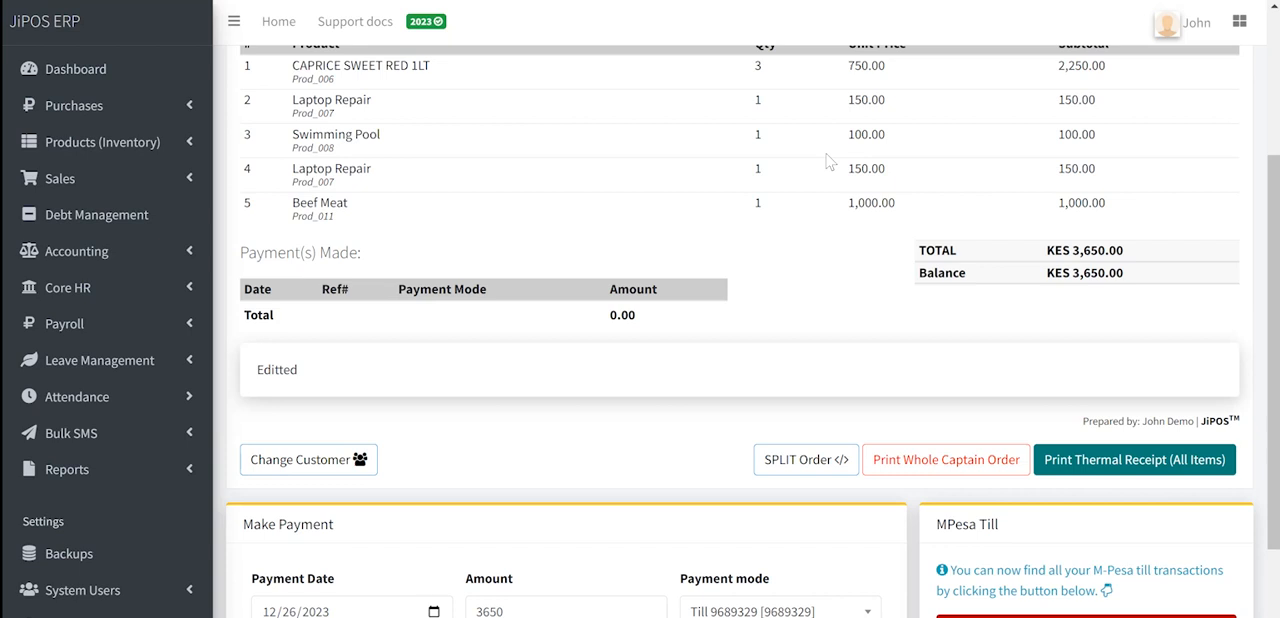
scroll(828, 162, "down", 1)
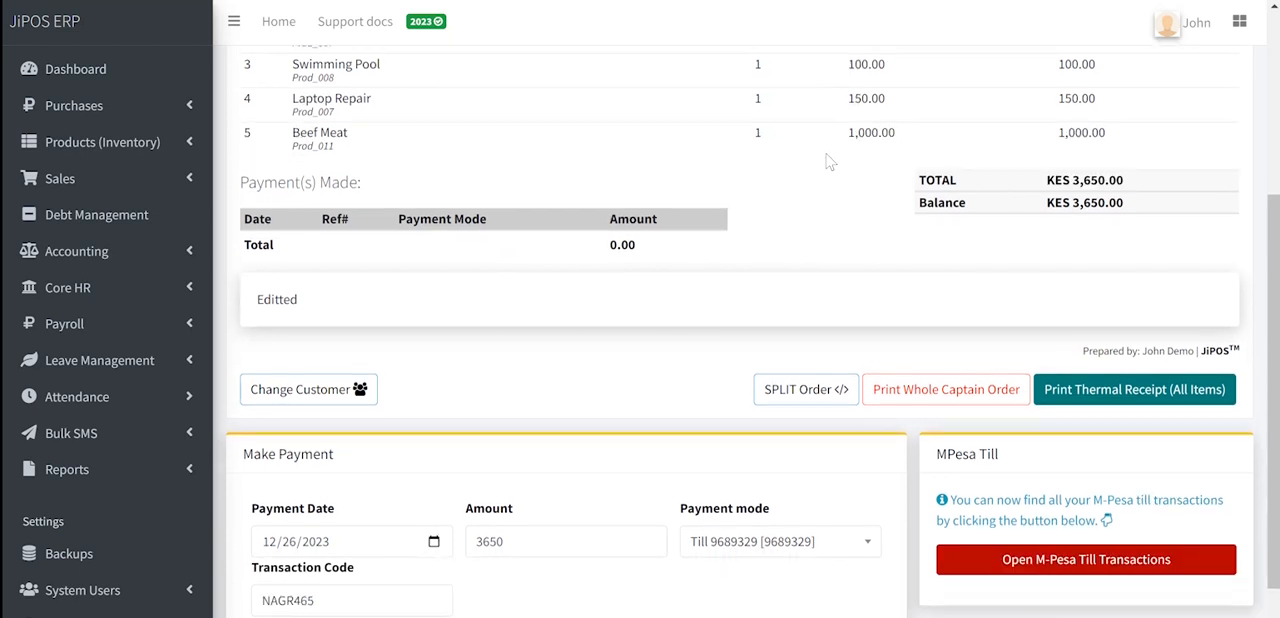
left_click(1040, 567)
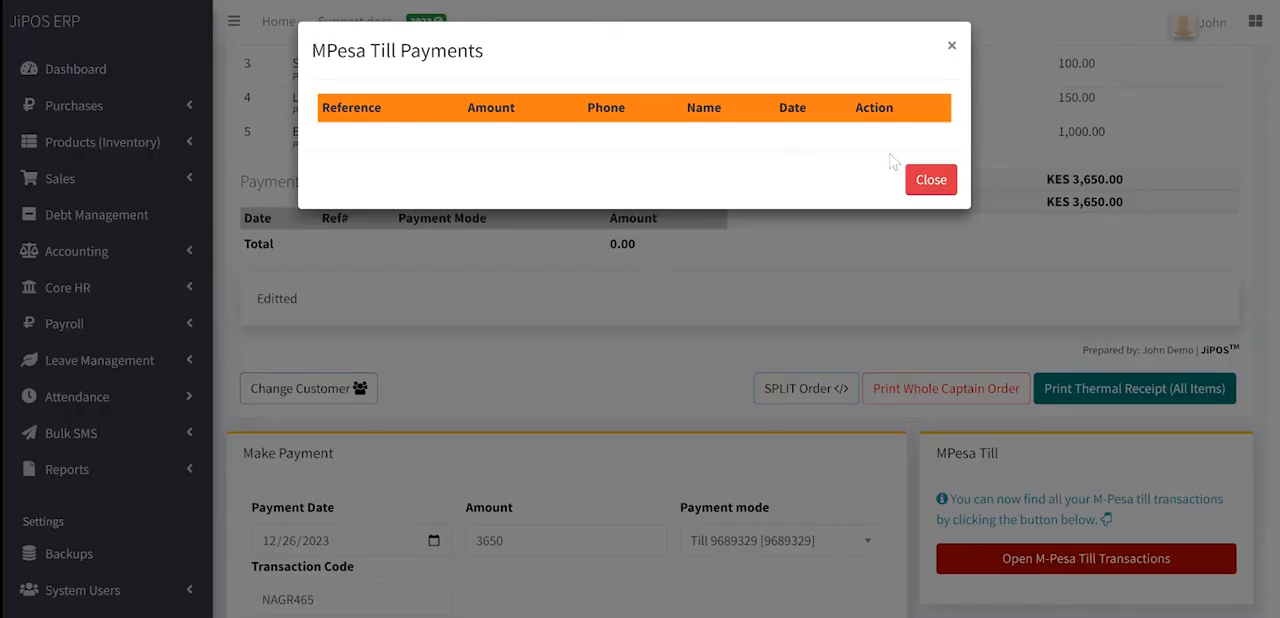
left_click(926, 178)
- Check the payment form with the Till payment mode kept, and receive the 3650 payment to settle the sale
scroll(743, 360, "down", 1)
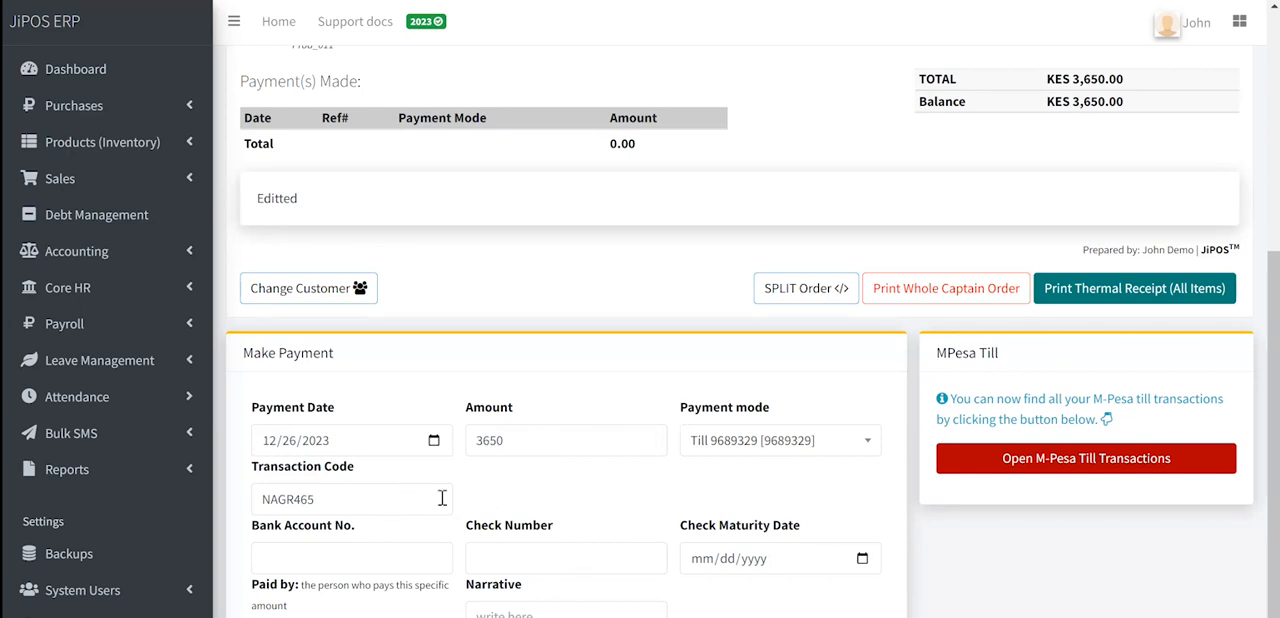
scroll(518, 518, "down", 1)
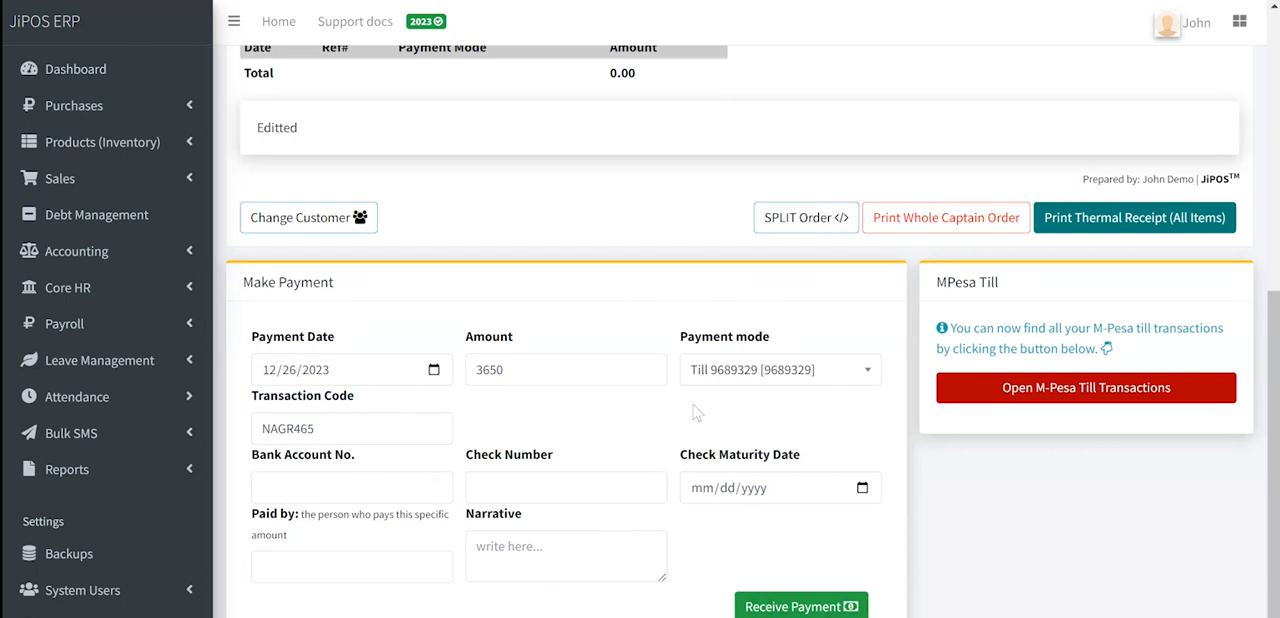
left_click(759, 380)
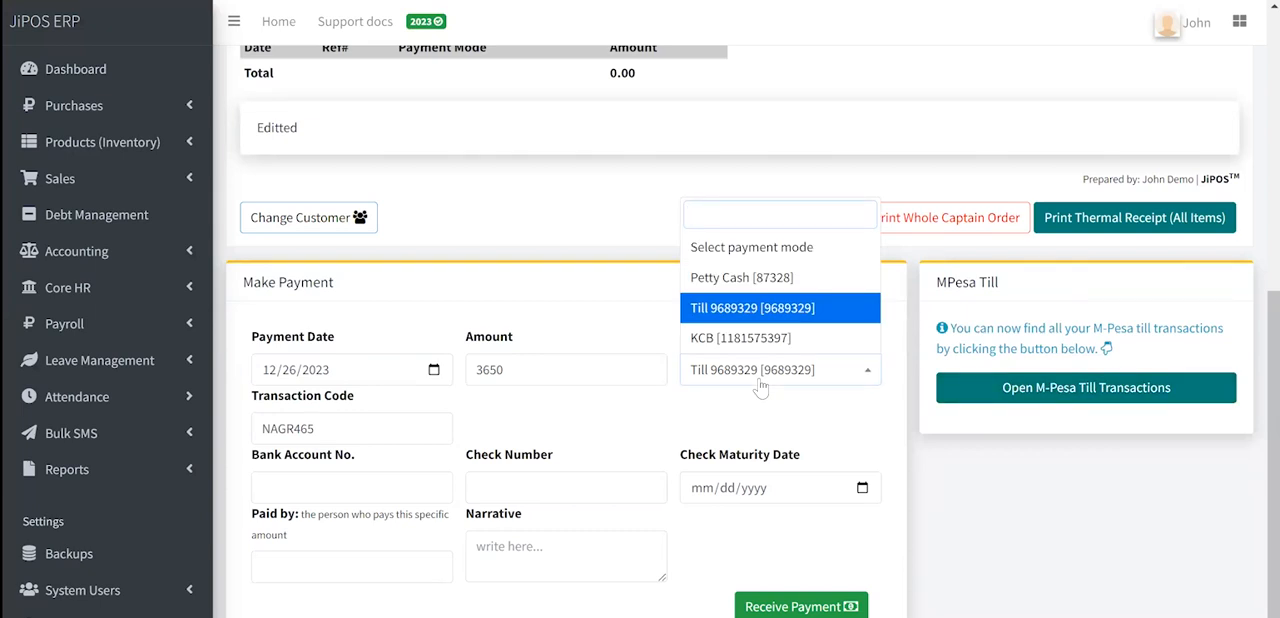
left_click(688, 412)
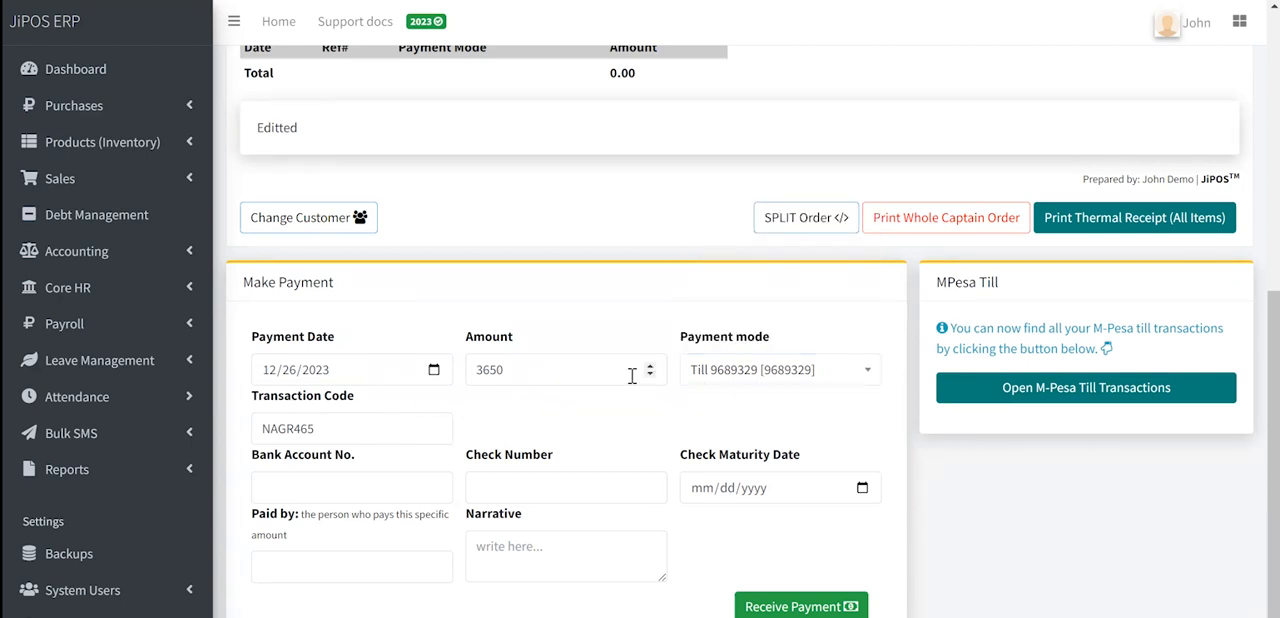
left_click(795, 609)
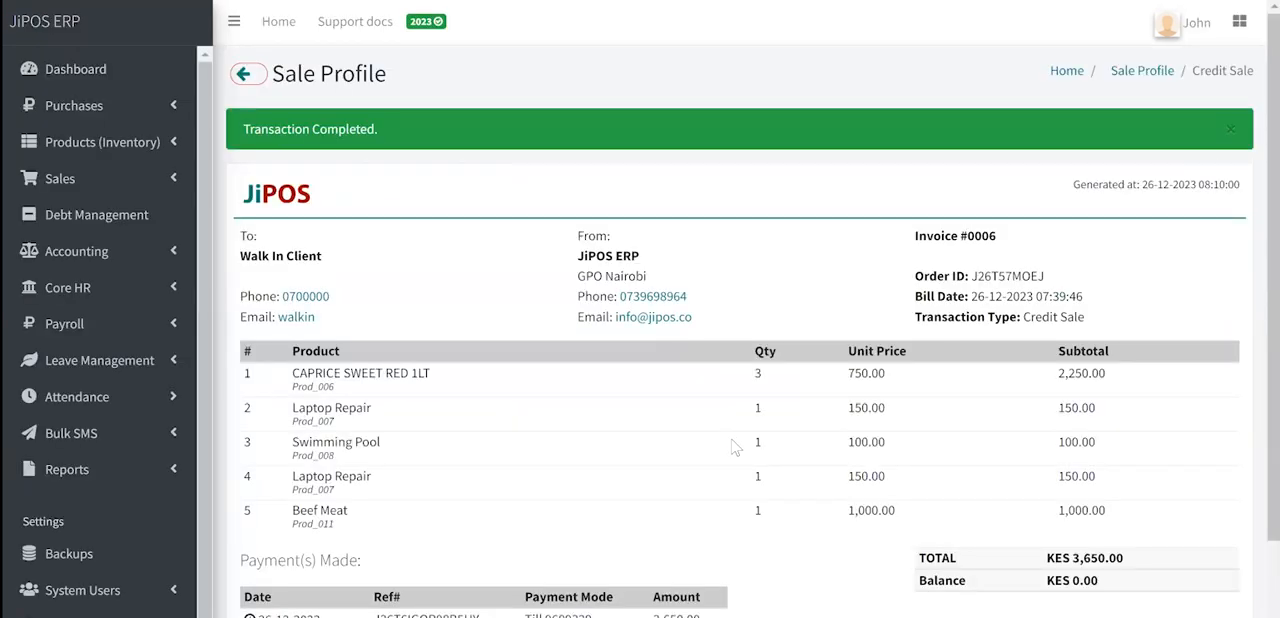
- Highlight the balance on the settled sale profile and review the recorded payment
scroll(737, 440, "down", 1)
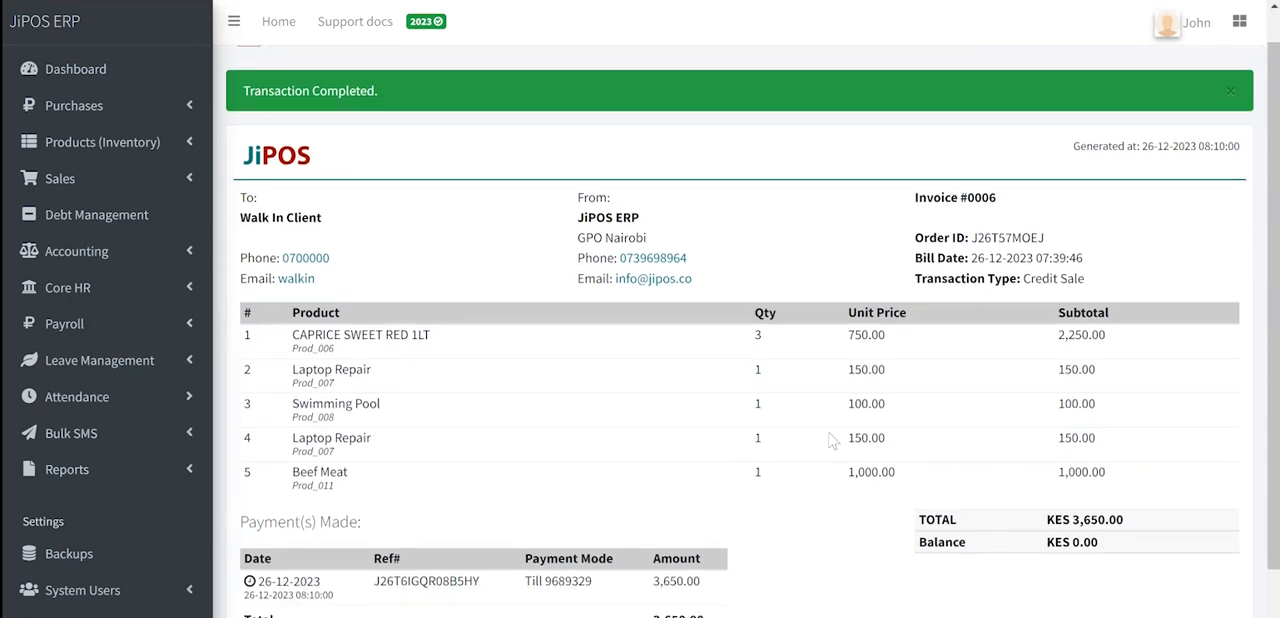
triple_click(1063, 543)
scroll(1063, 543, "down", 3)
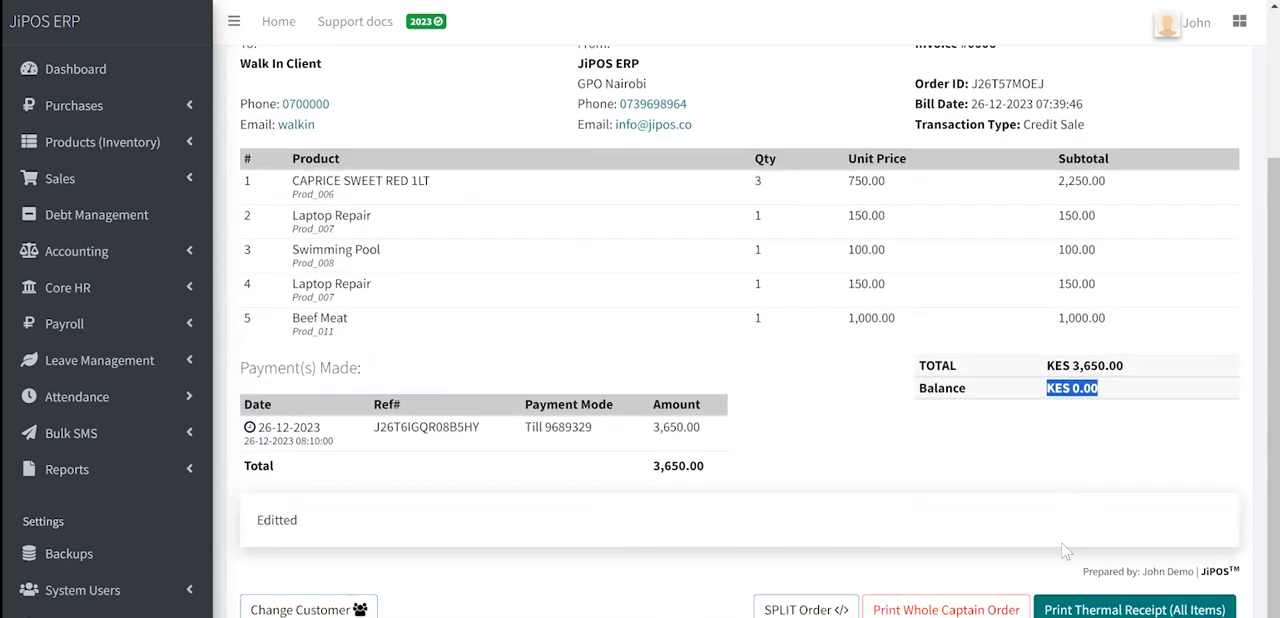
- Preview the thermal receipt for all items, enlarge it to examine the receipt heading, and return to the selling point
left_click(1112, 610)
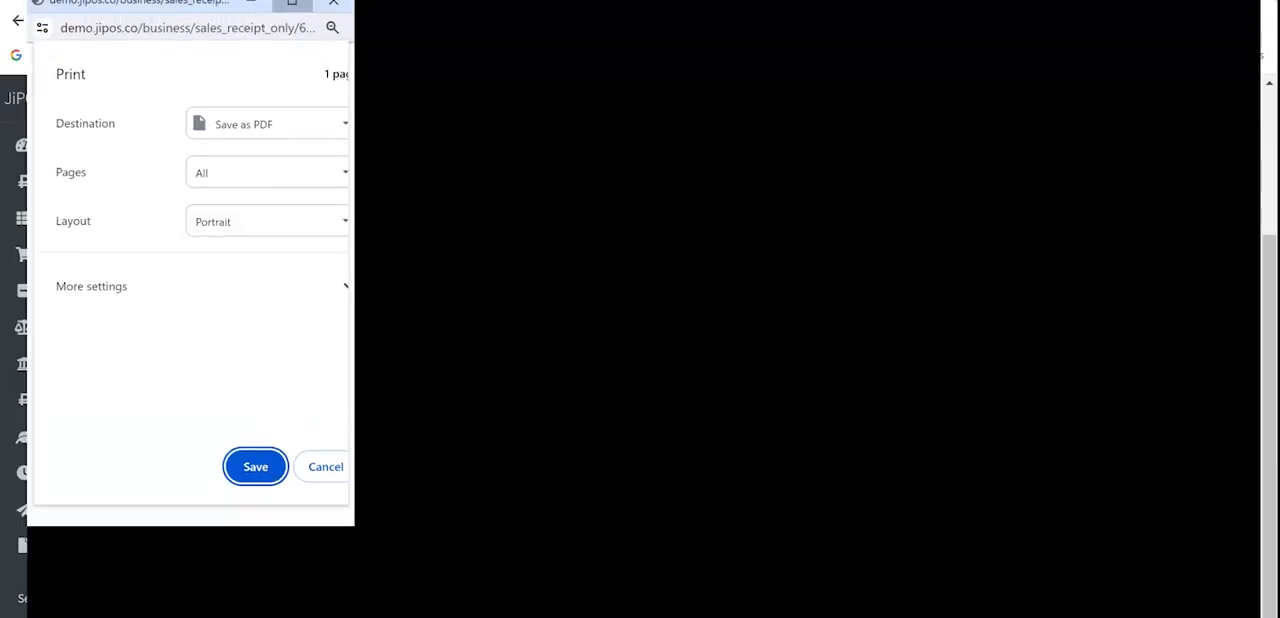
left_click(291, 3)
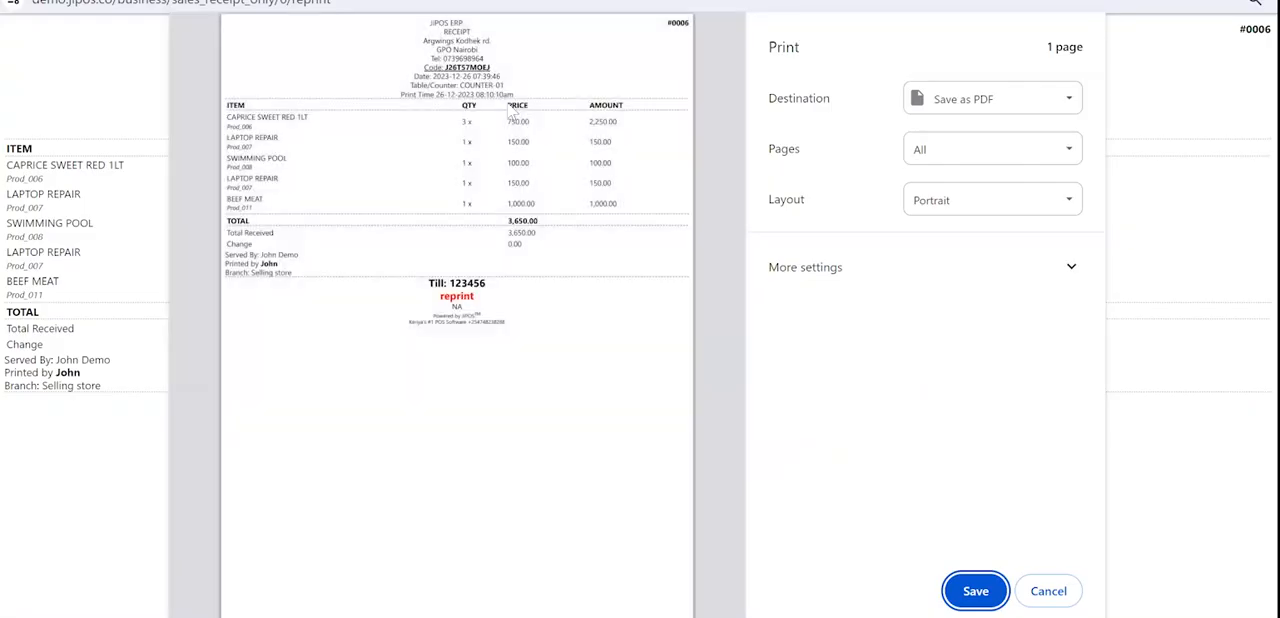
left_click(467, 55)
scroll(467, 55, "up", 5)
scroll(467, 55, "up", 3)
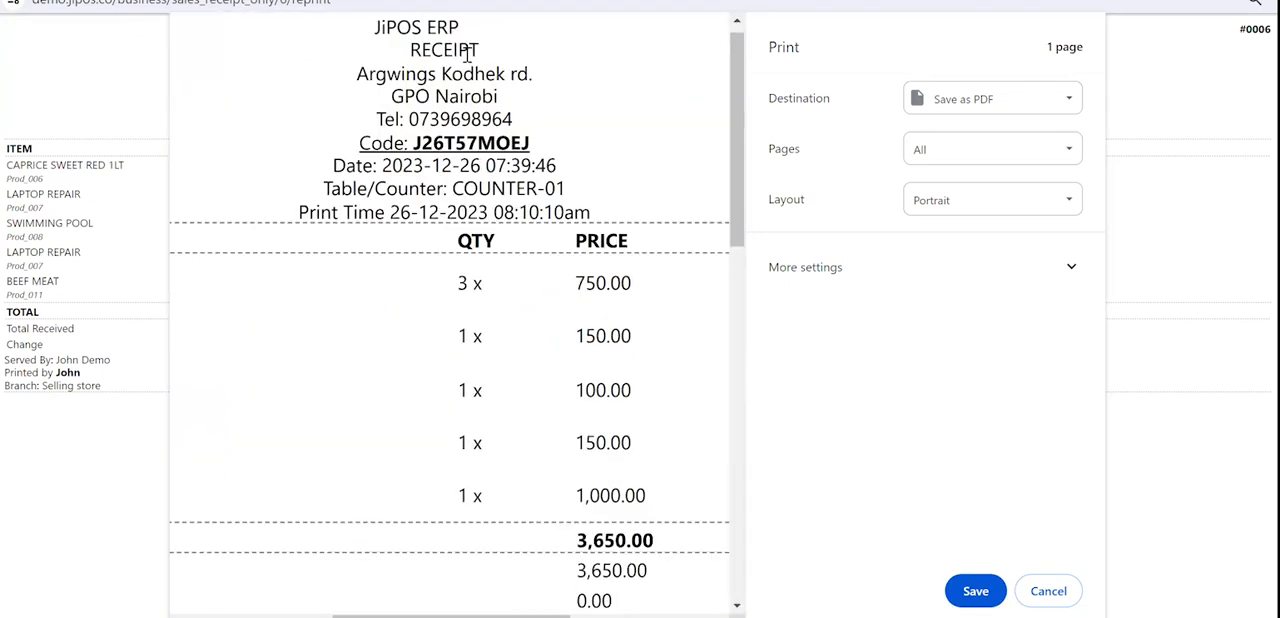
double_click(414, 49)
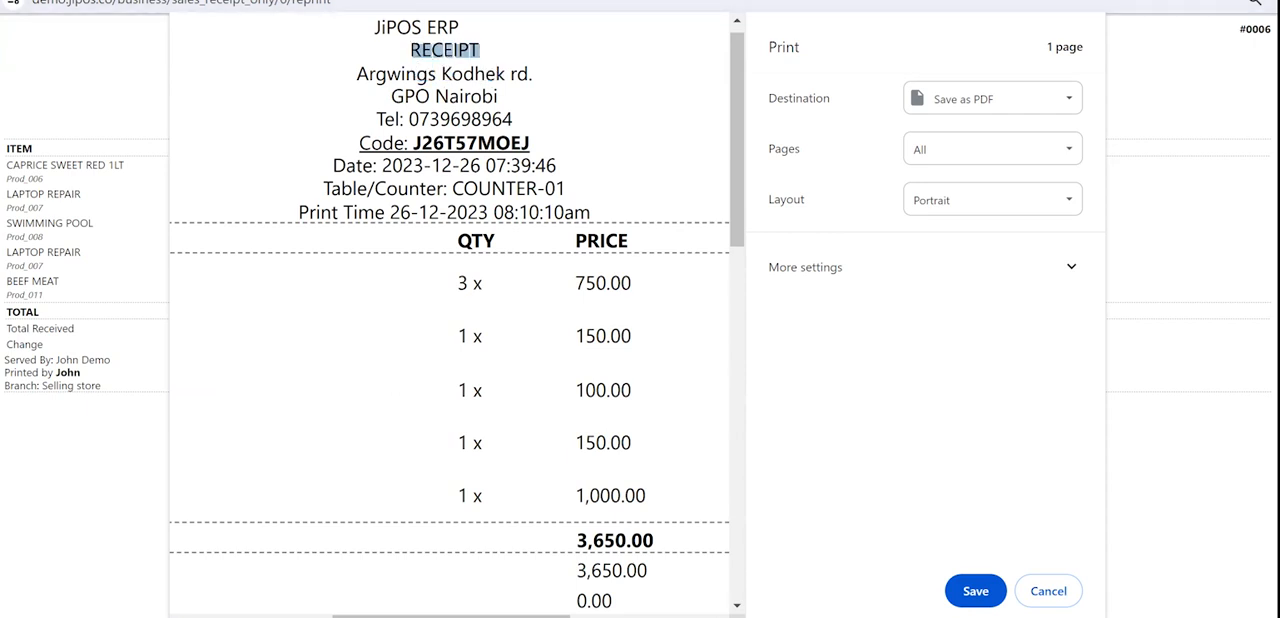
left_click(1262, 1)
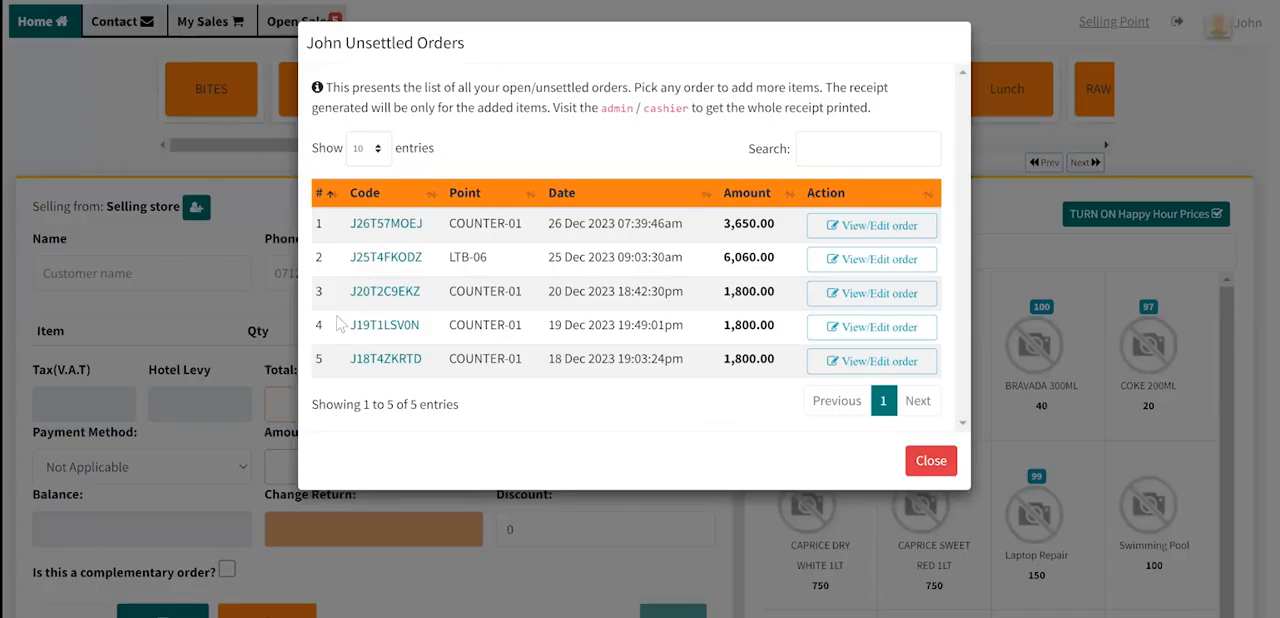
key("Escape")
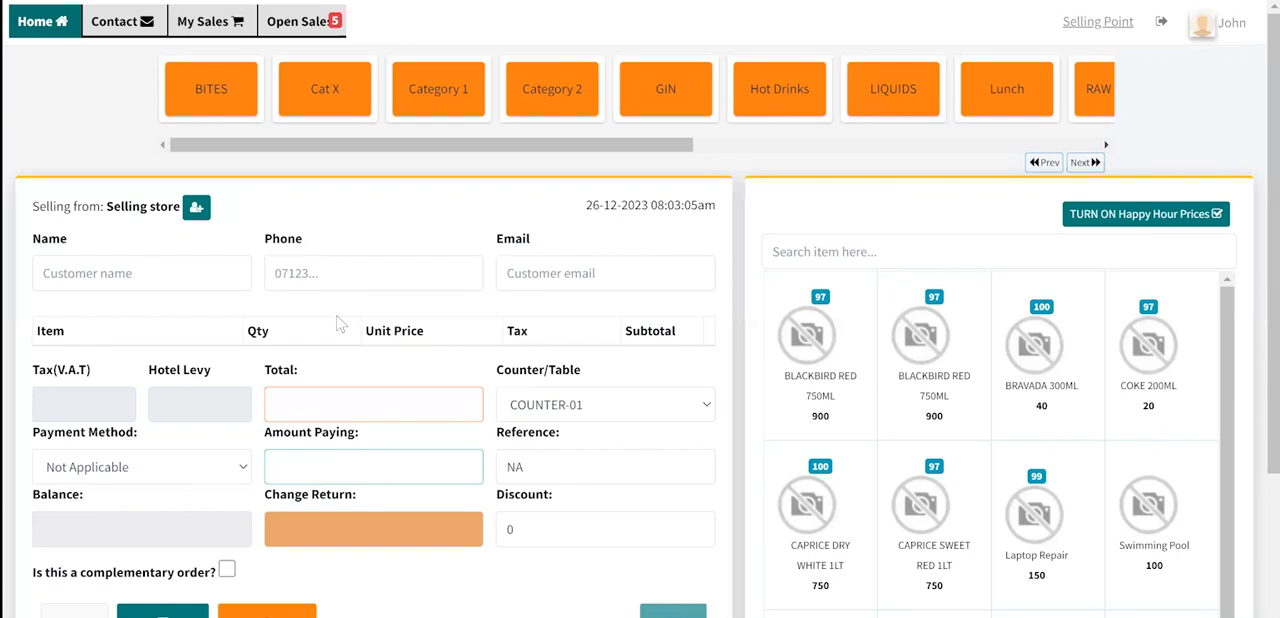
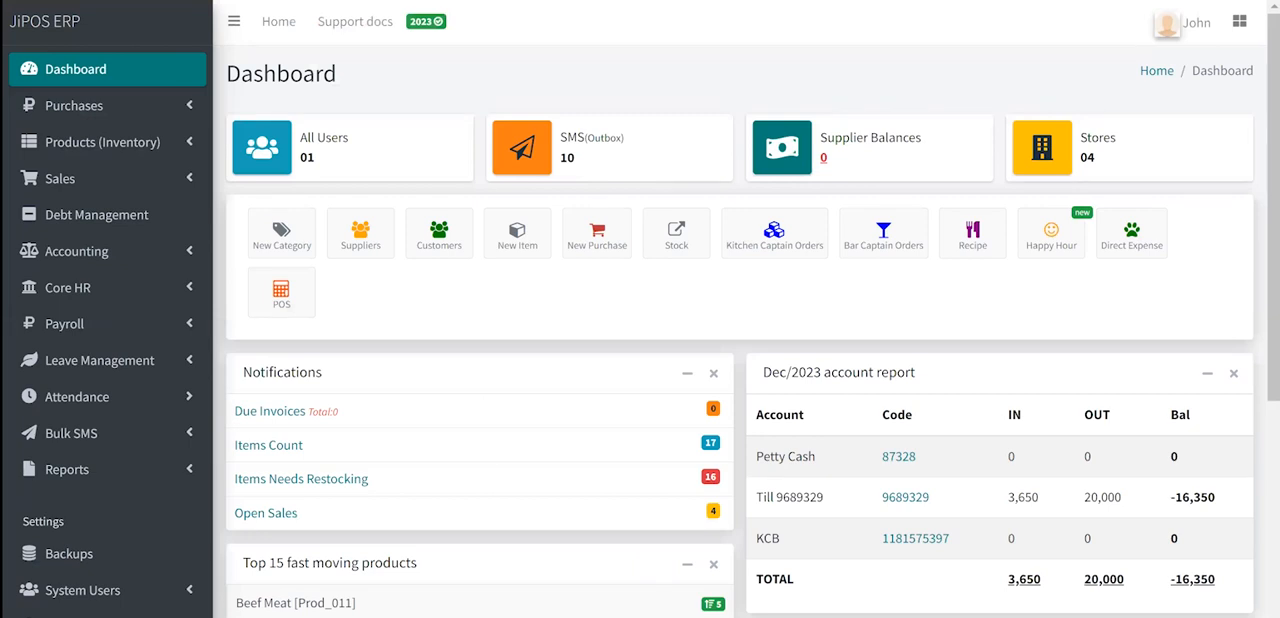
- View the list of open sales, and bring up the full sales list
left_click(60, 179)
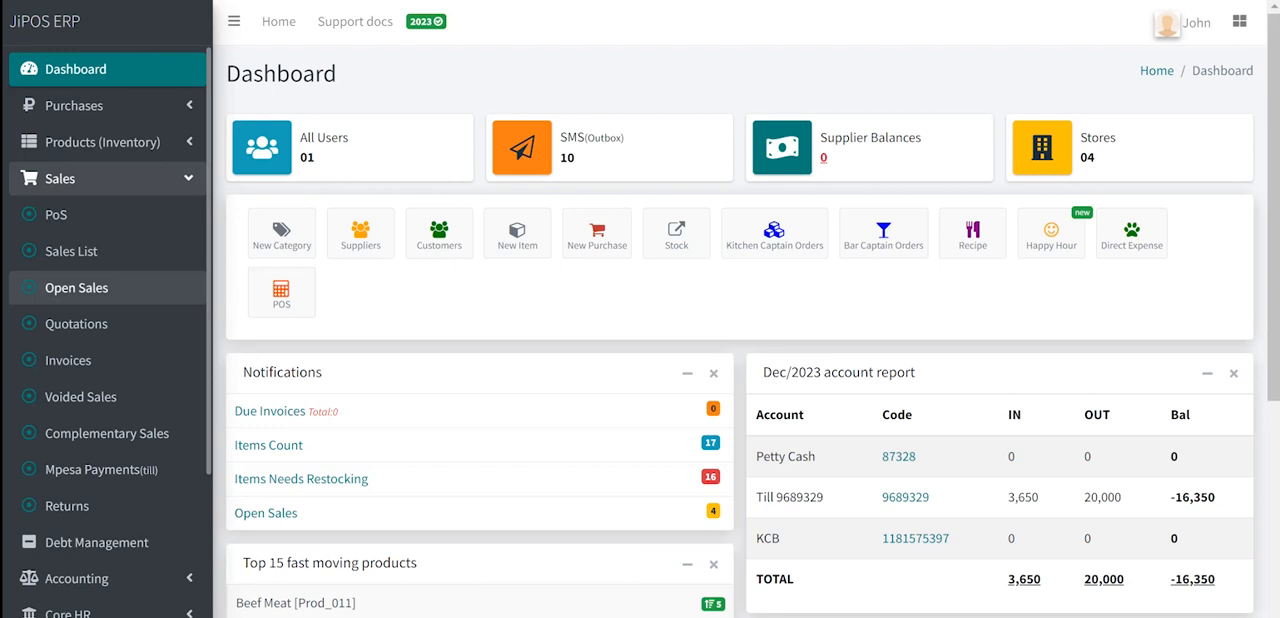
left_click(76, 288)
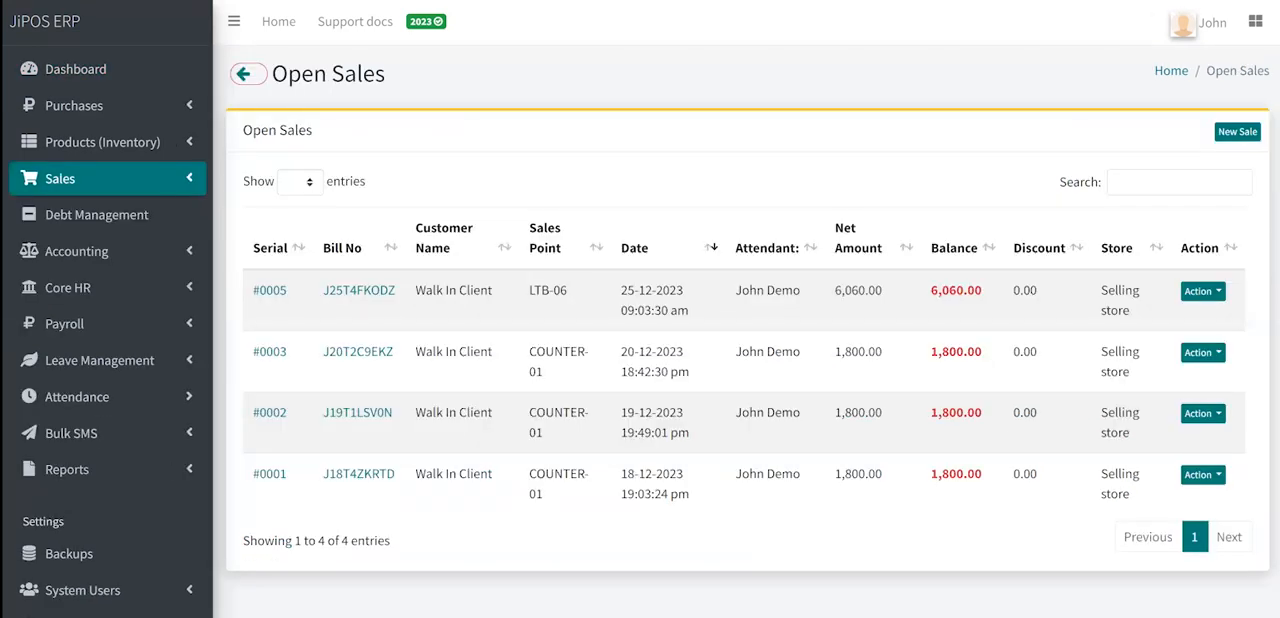
left_click(76, 179)
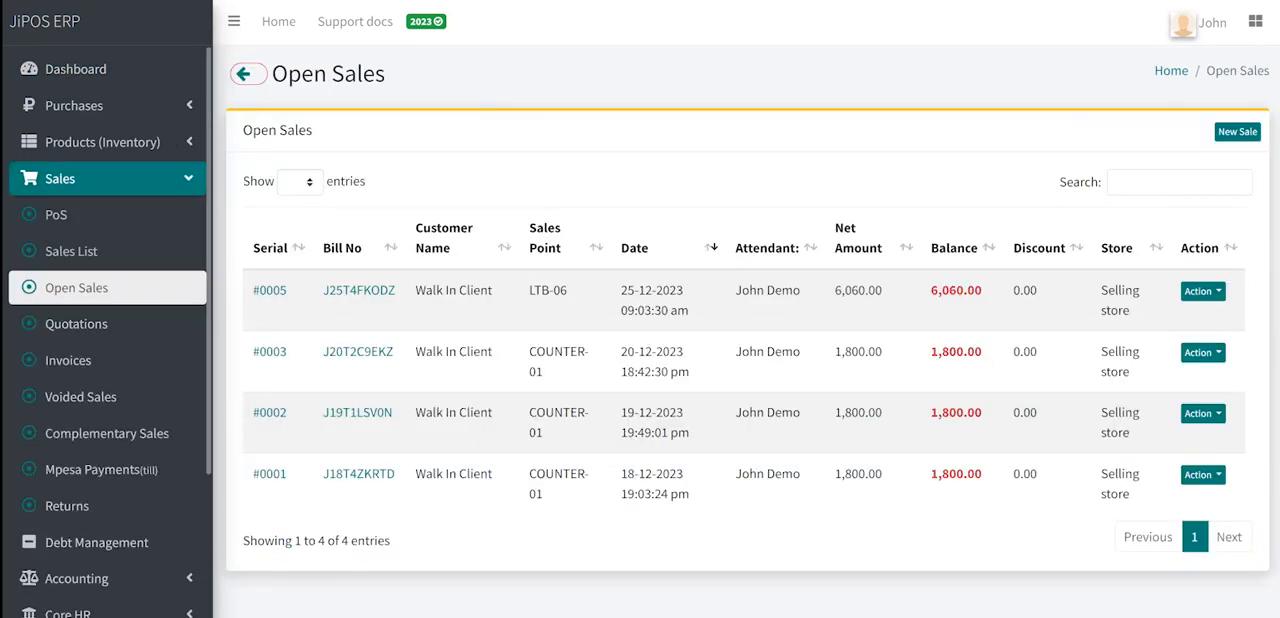
left_click(71, 251)
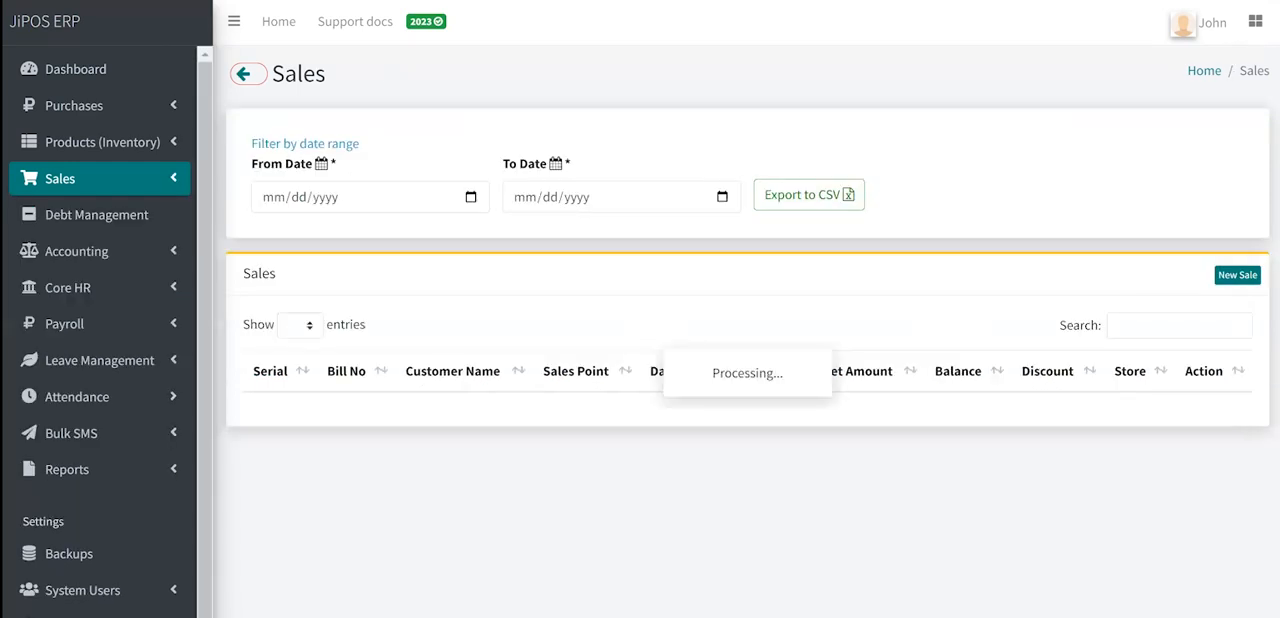
- Examine the balances in the sales list and highlight the outstanding balance of the LTB-06 sale
scroll(740, 400, "down", 3)
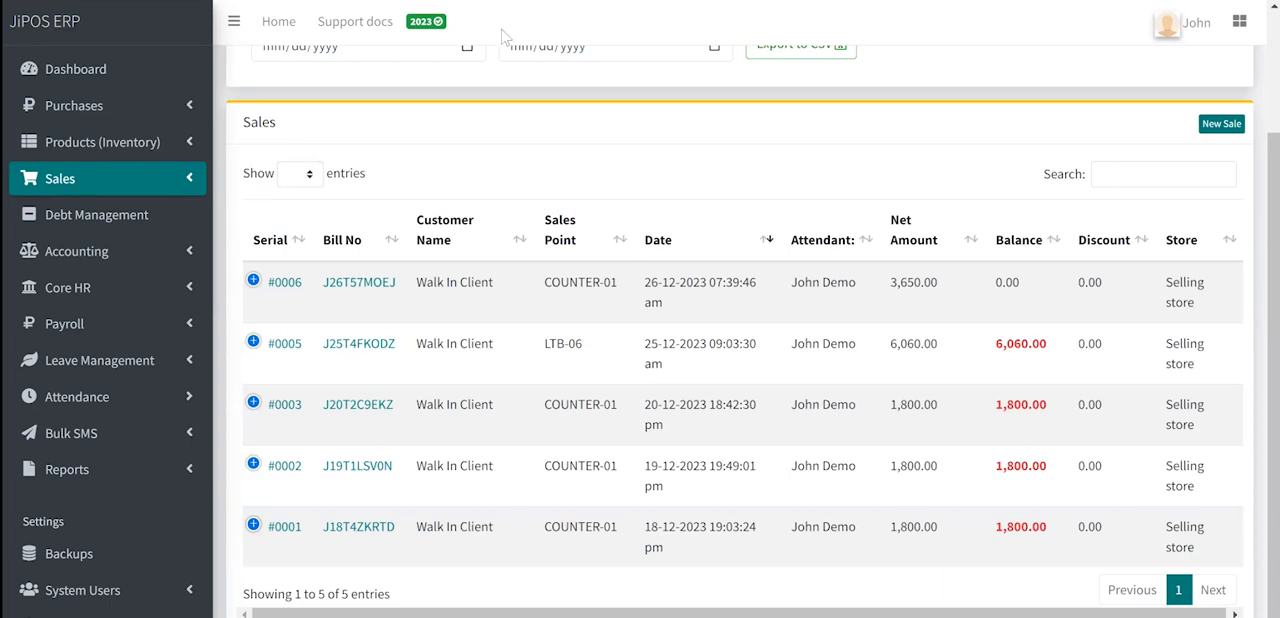
double_click(1012, 343)
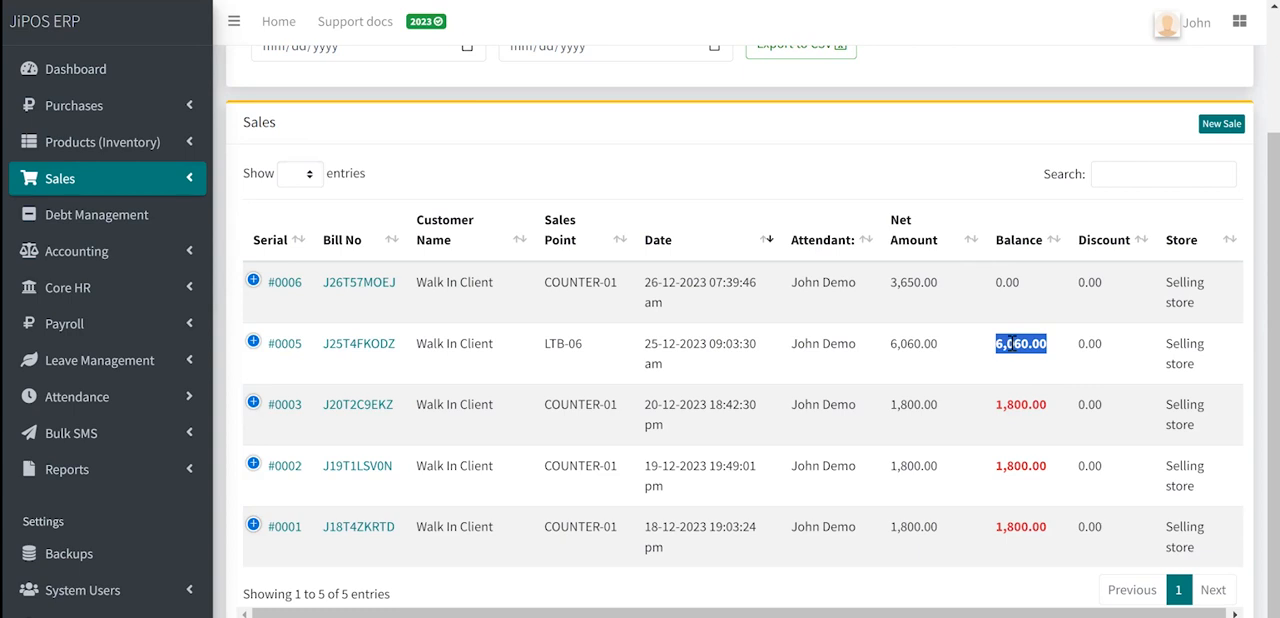
scroll(1012, 345, "up", 3)
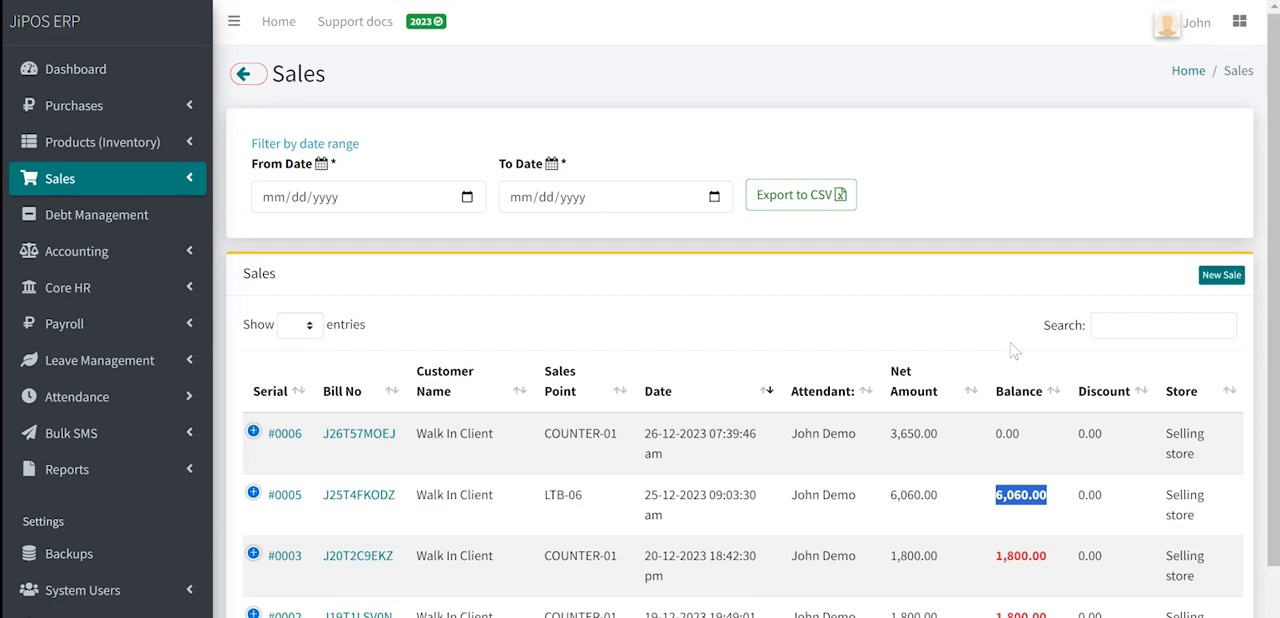
scroll(1012, 350, "down", 2)
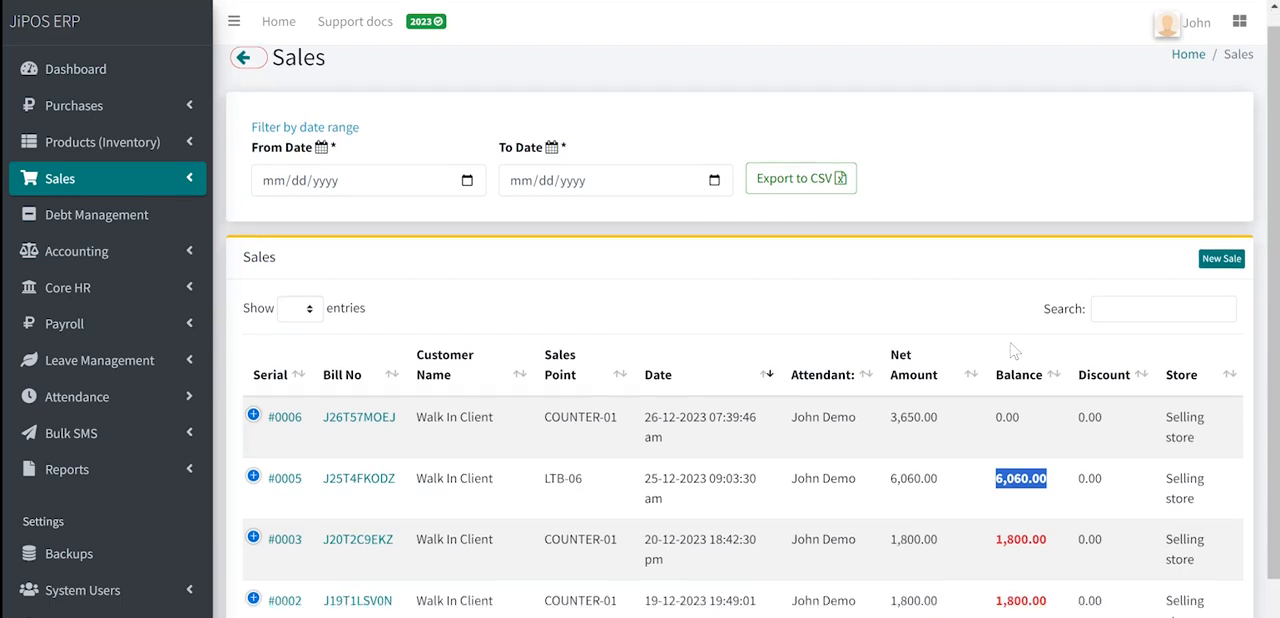
left_click(1012, 348)
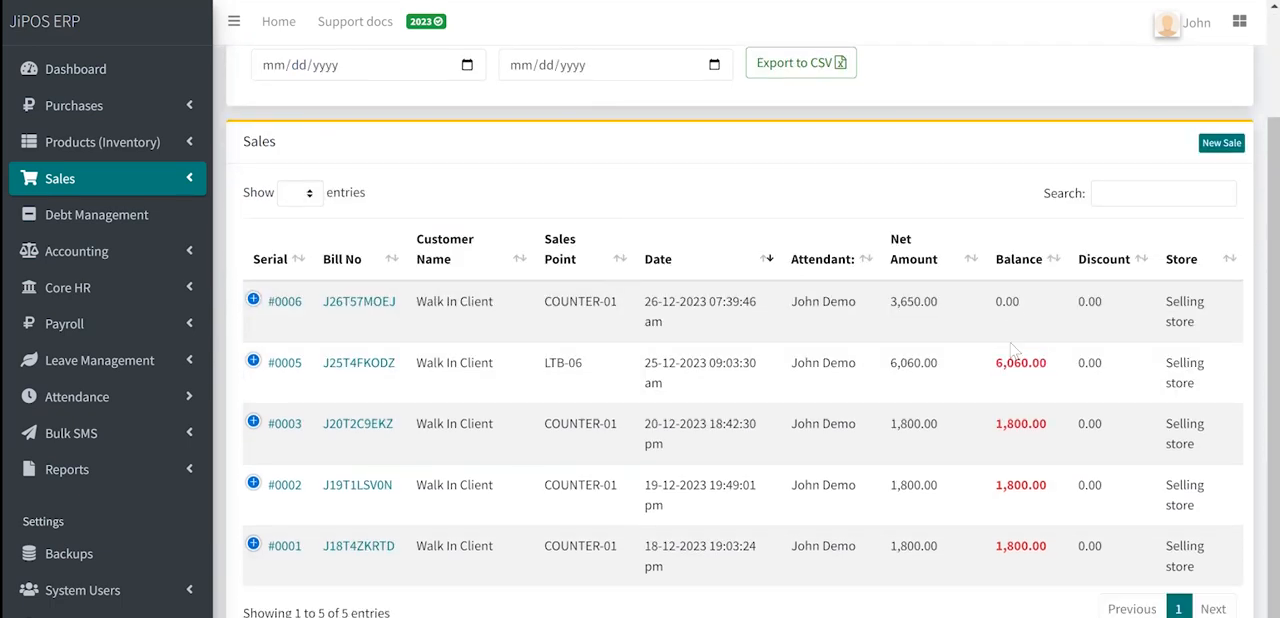
- Open the profile of the unsettled LTB-06 sale and review its items down to the payment form
left_click(374, 367)
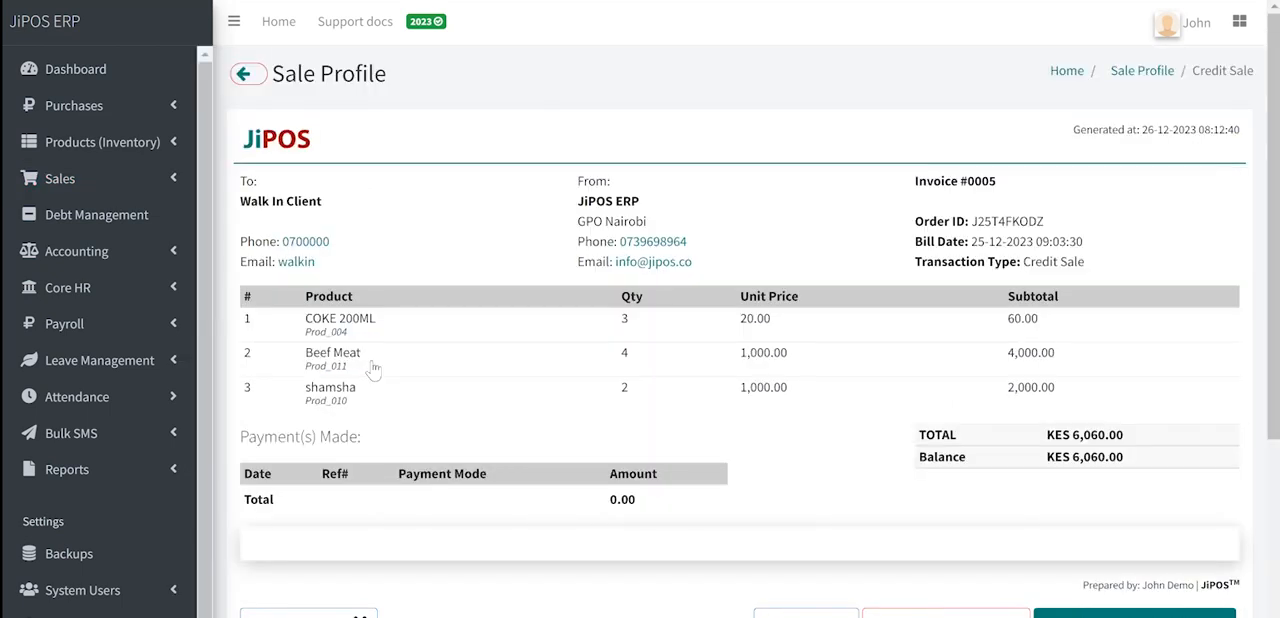
scroll(372, 369, "down", 2)
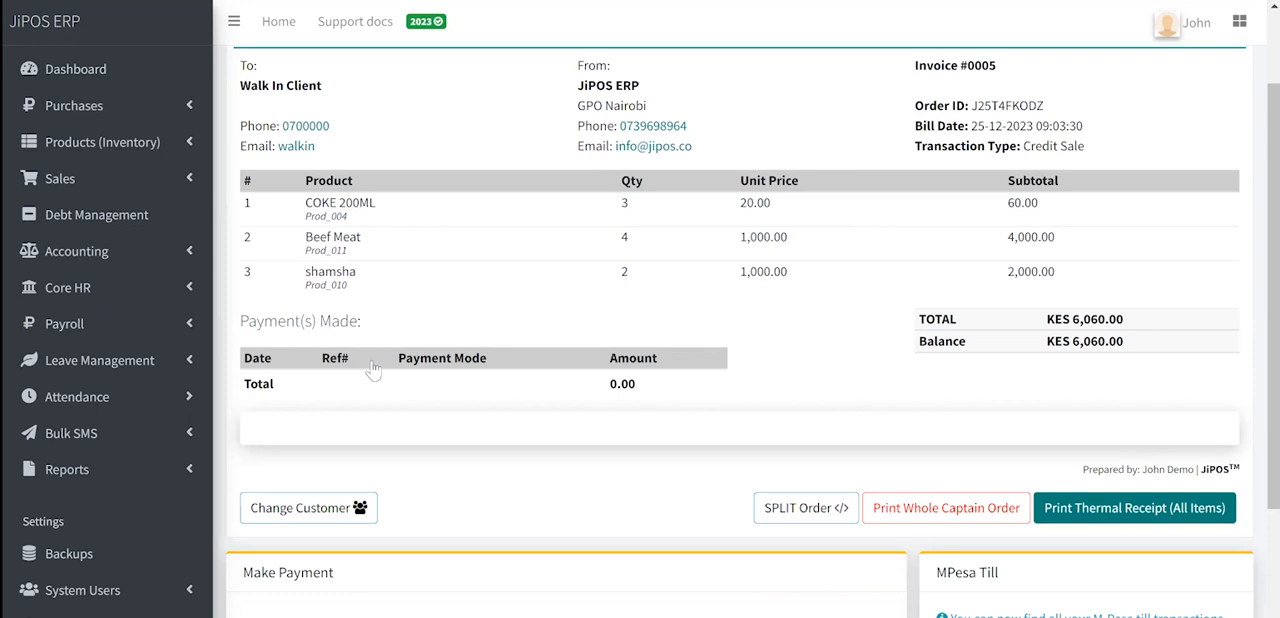
scroll(372, 369, "down", 2)
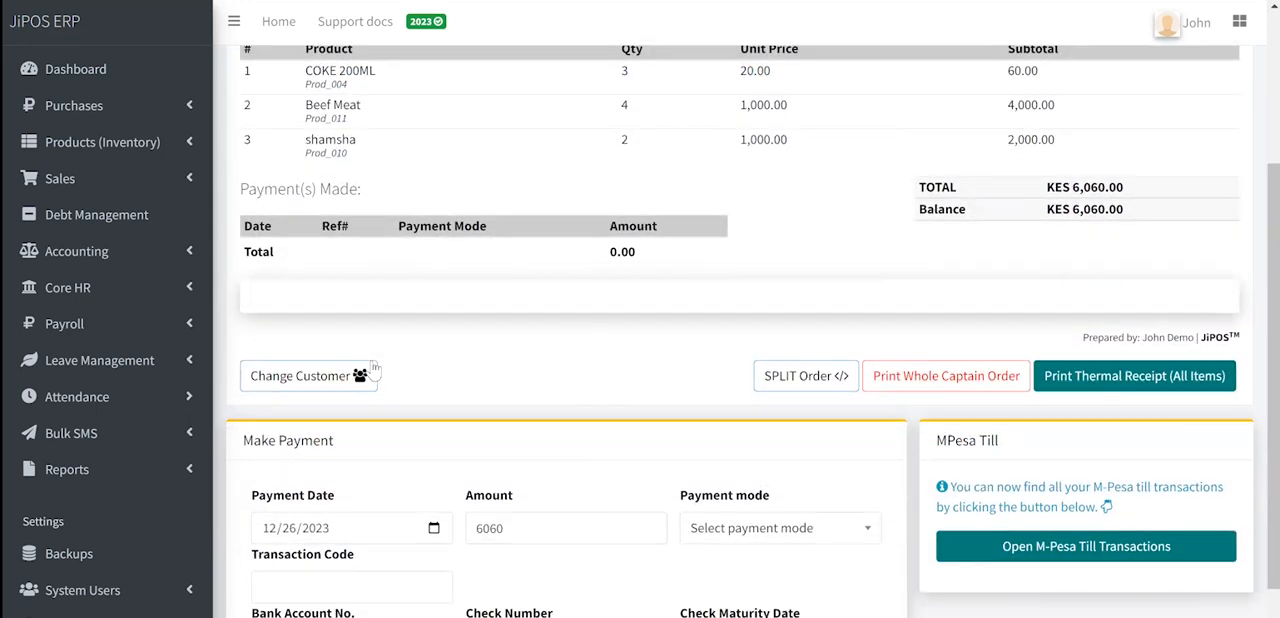
scroll(374, 370, "down", 2)
- Receive the 6060 payment for the sale with Petty Cash as payment mode and "na" as transaction code
left_click(545, 411)
left_click(780, 411)
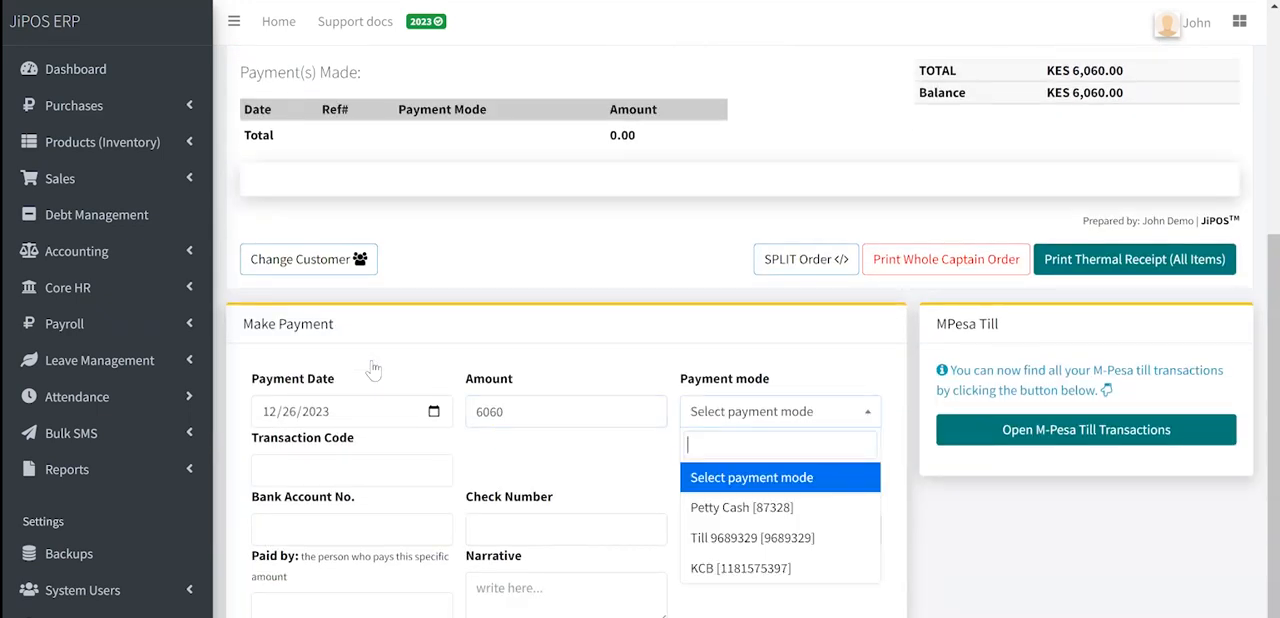
left_click(742, 508)
left_click(352, 470)
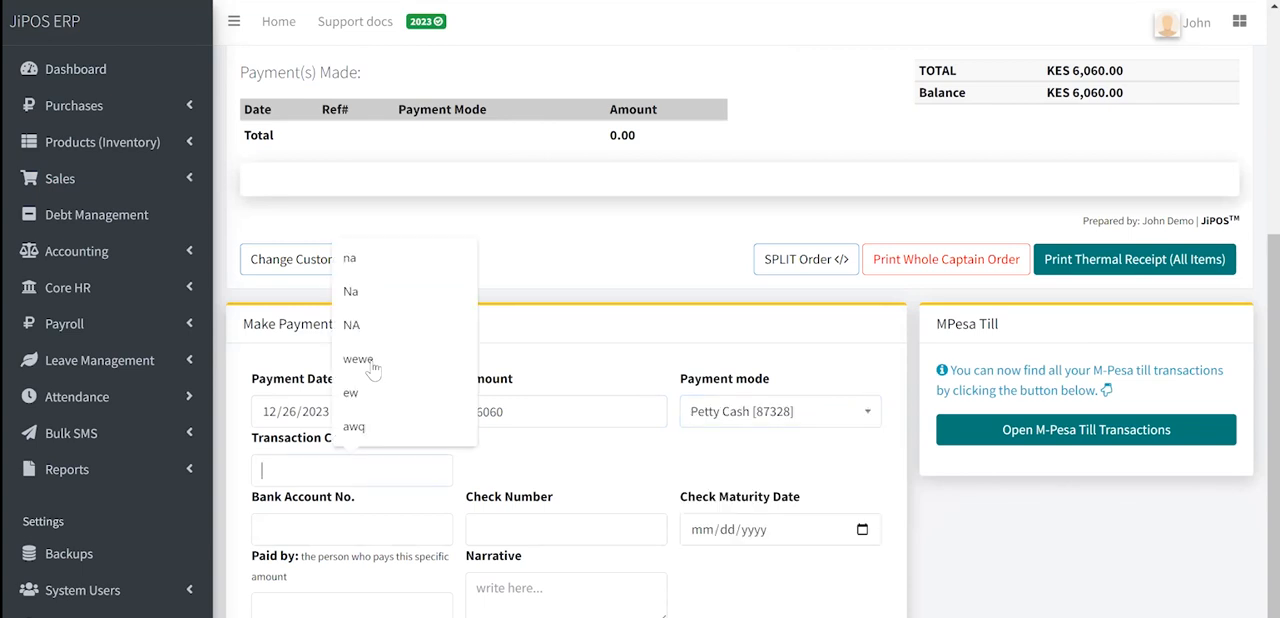
type("na")
left_click(374, 370)
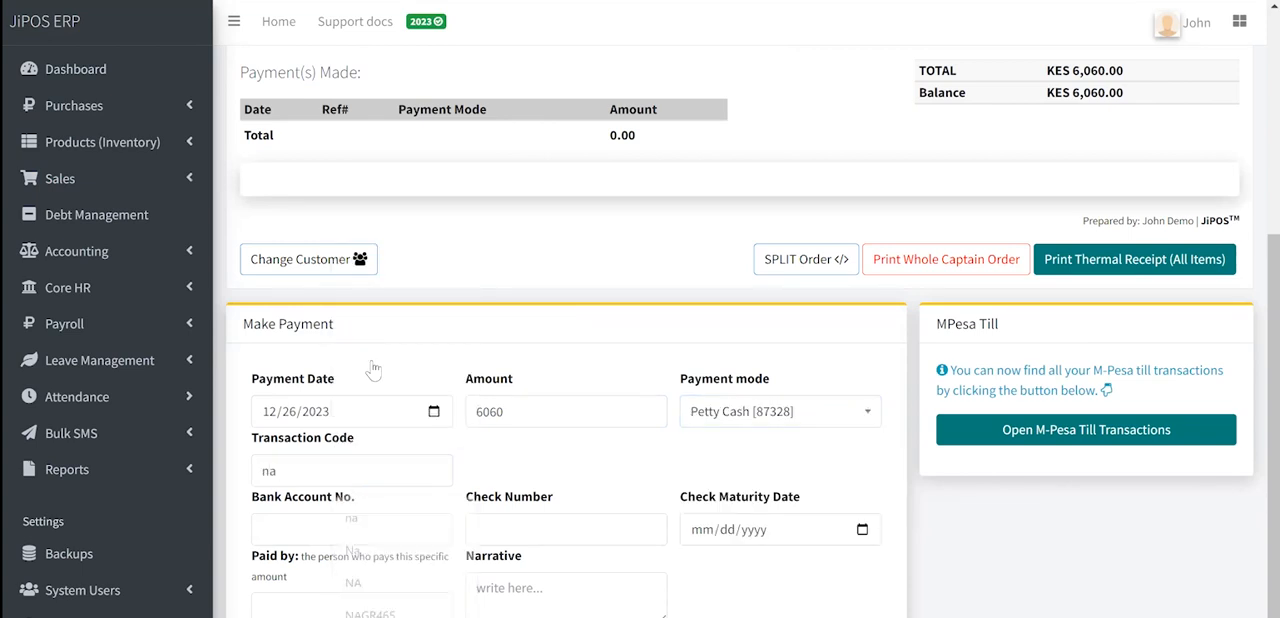
scroll(374, 370, "down", 1)
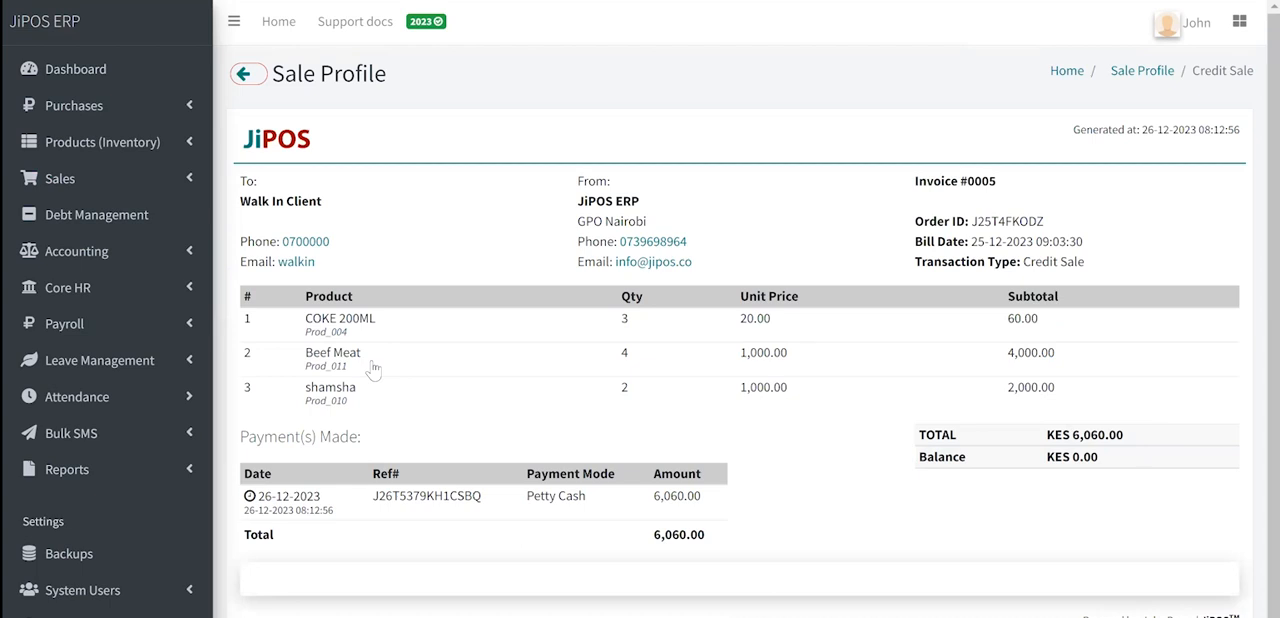
- Preview the thermal receipt for all items, enlarge it to examine the details, and close the preview
scroll(373, 369, "down", 1)
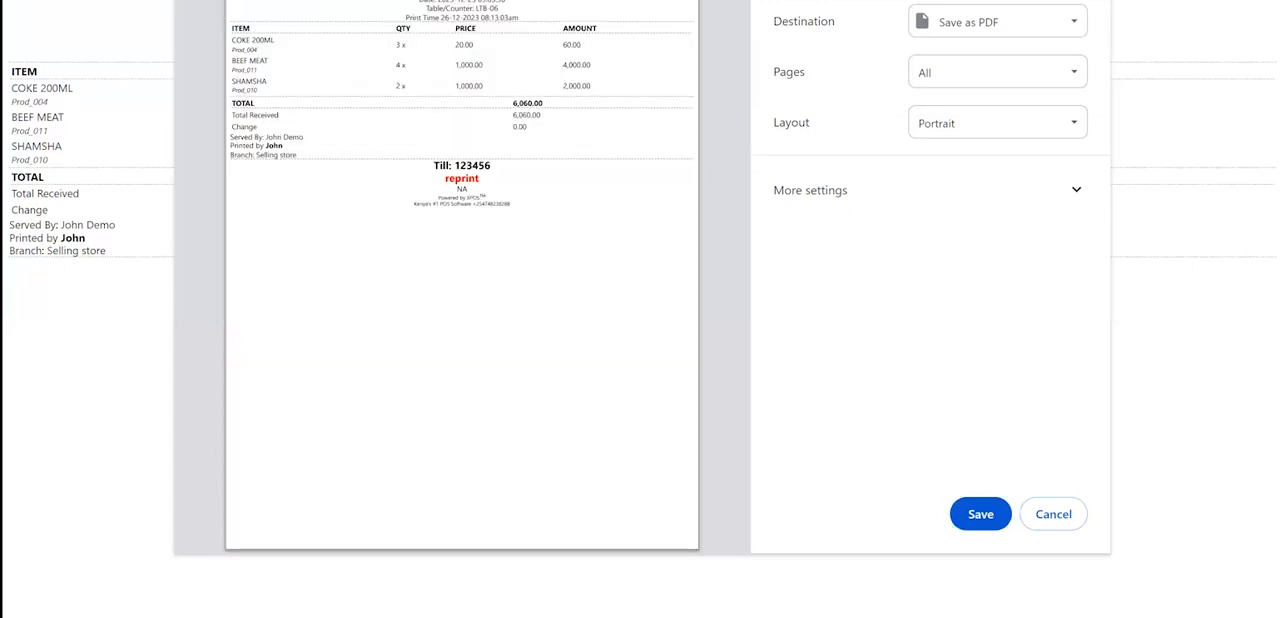
scroll(478, 200, "up", 6)
scroll(480, 200, "down", 1)
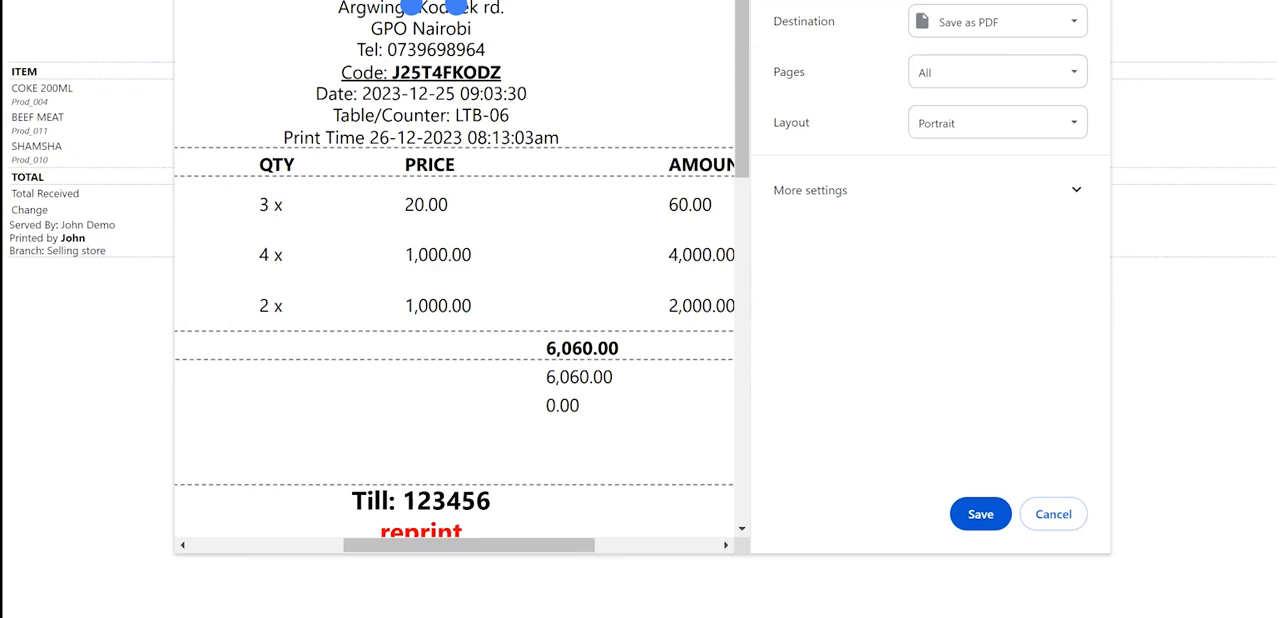
key("Escape")
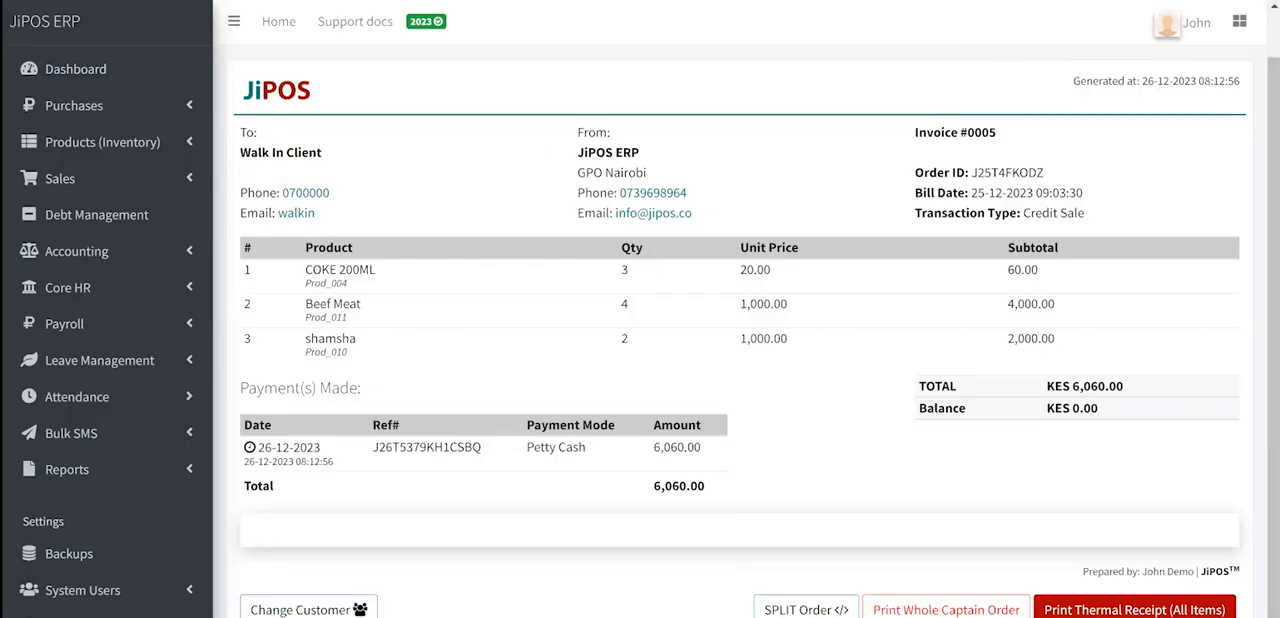
- Return to the open sales and open the COUNTER-01 sale dated 20-12-2023
left_click(60, 178)
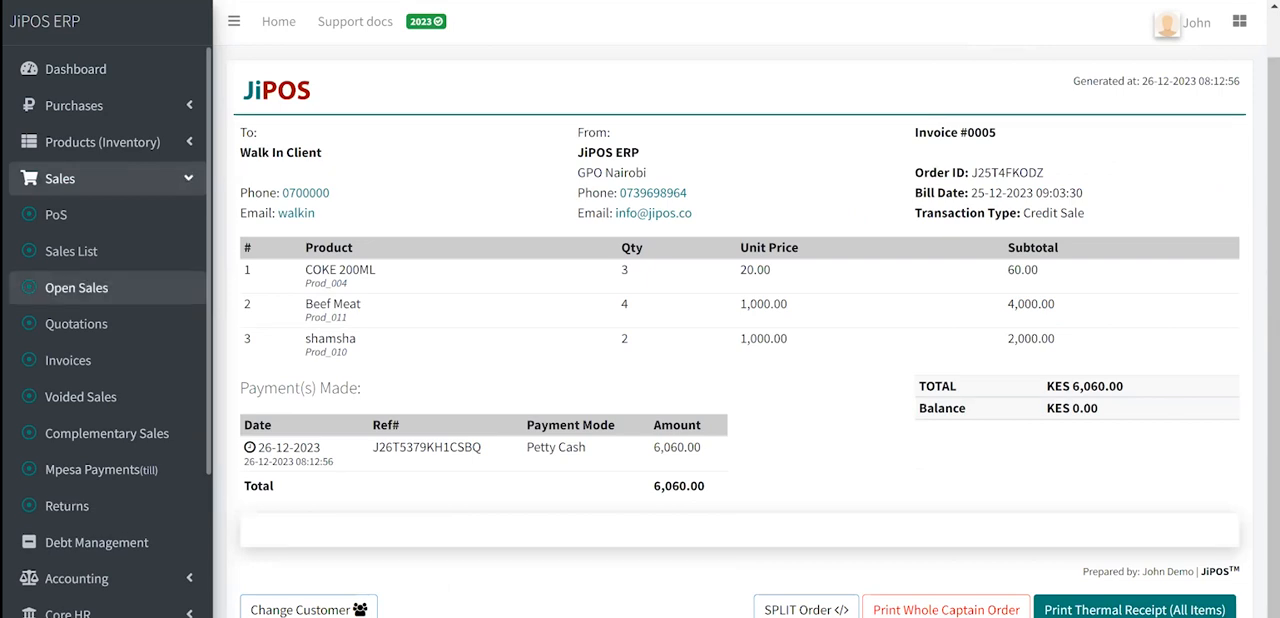
left_click(76, 287)
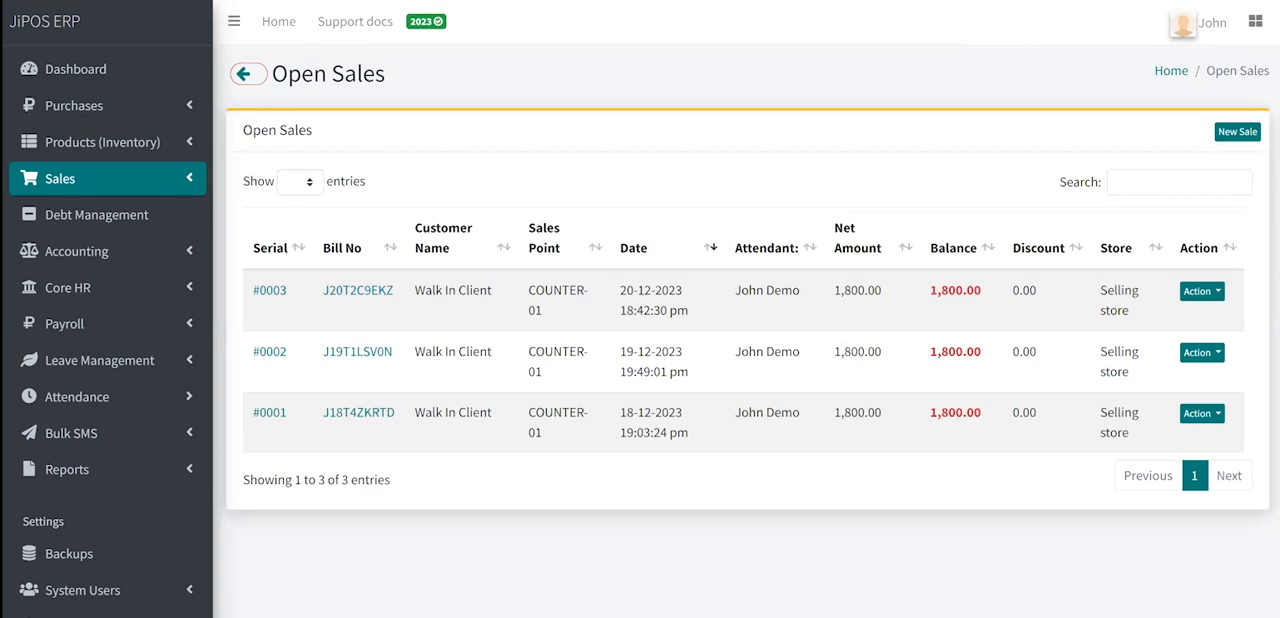
left_click(269, 290)
- Receive the 1800 payment with the Till payment mode and "tyufefgv" as transaction code
scroll(780, 370, "down", 4)
left_click(780, 370)
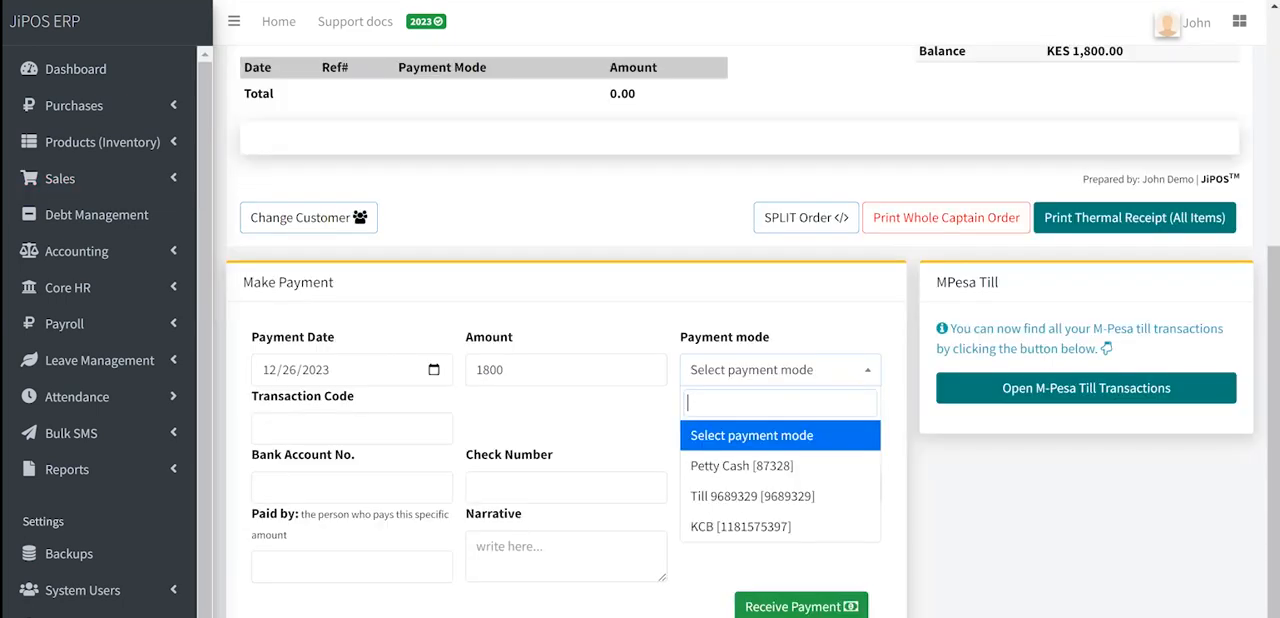
left_click(752, 496)
left_click(352, 428)
type("tyufefgv")
left_click(800, 606)
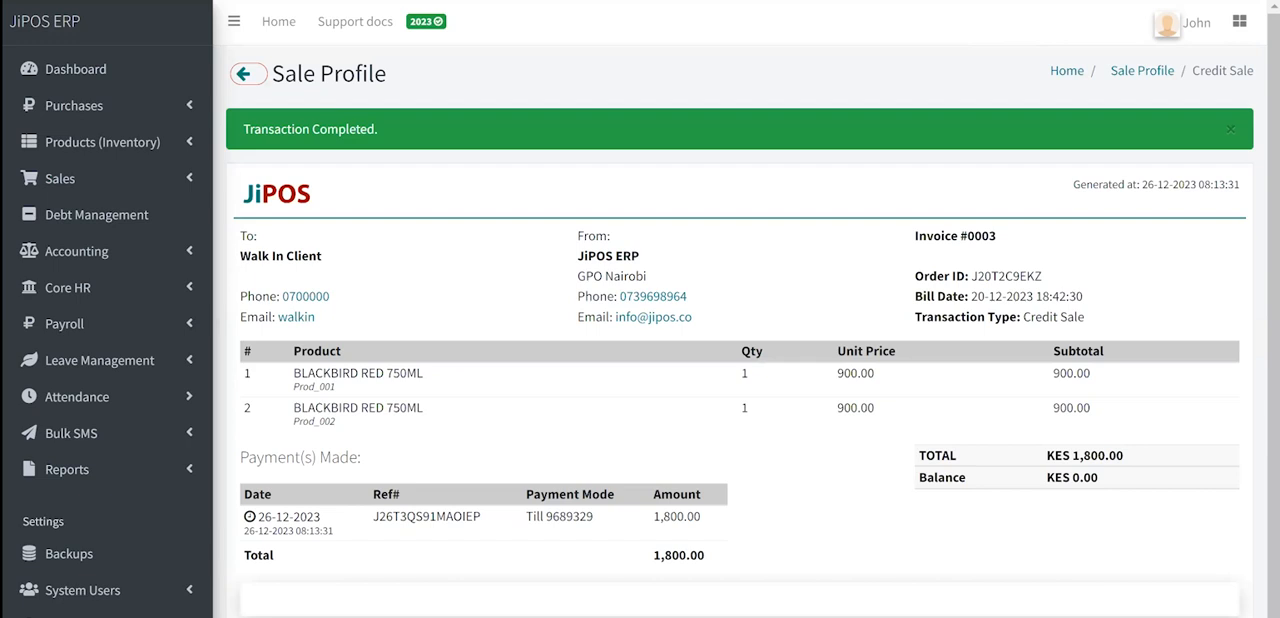
- Open the COUNTER-01 sale dated 19-12-2023 from the open sales and show its available payment modes
left_click(60, 179)
left_click(78, 287)
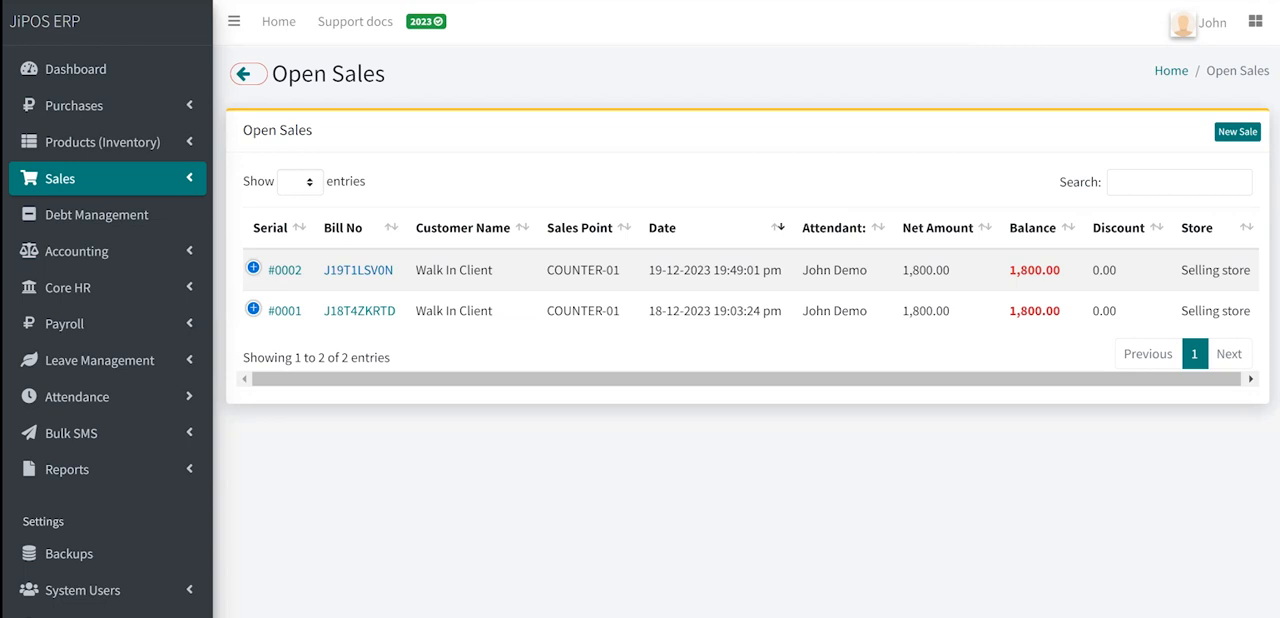
left_click(358, 270)
scroll(740, 330, "down", 3)
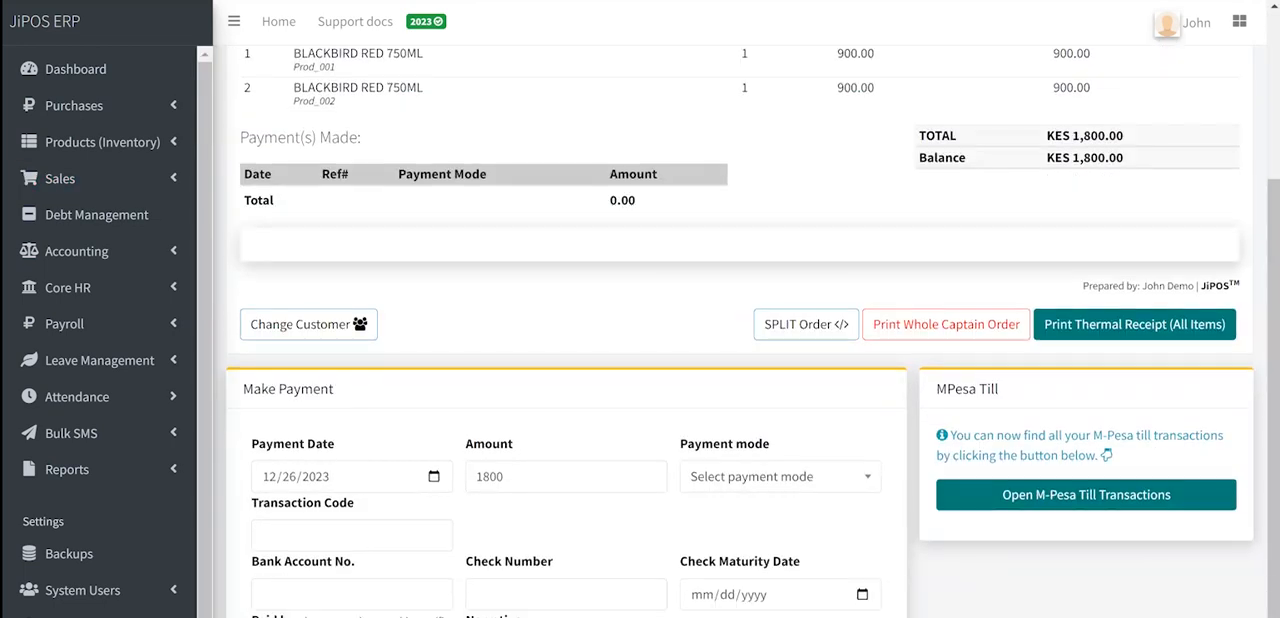
scroll(780, 370, "down", 1)
left_click(780, 370)
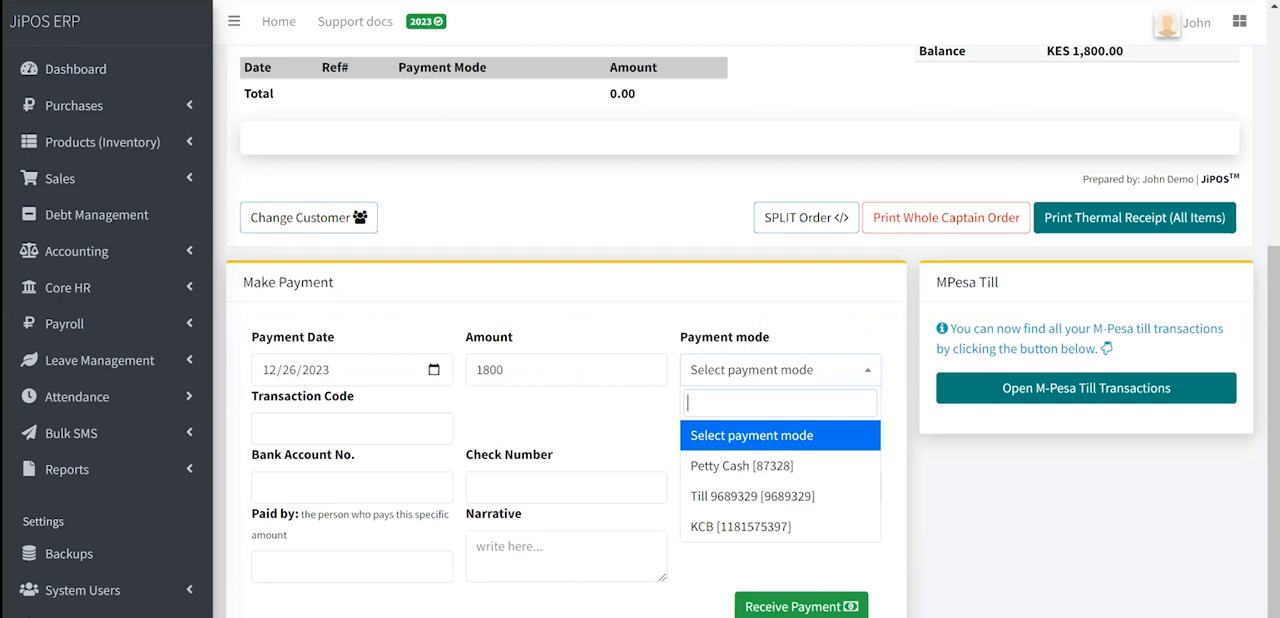
- Open the Close Day Report, check its store filter, and return to the dashboard
left_click(67, 469)
scroll(67, 469, "down", 2)
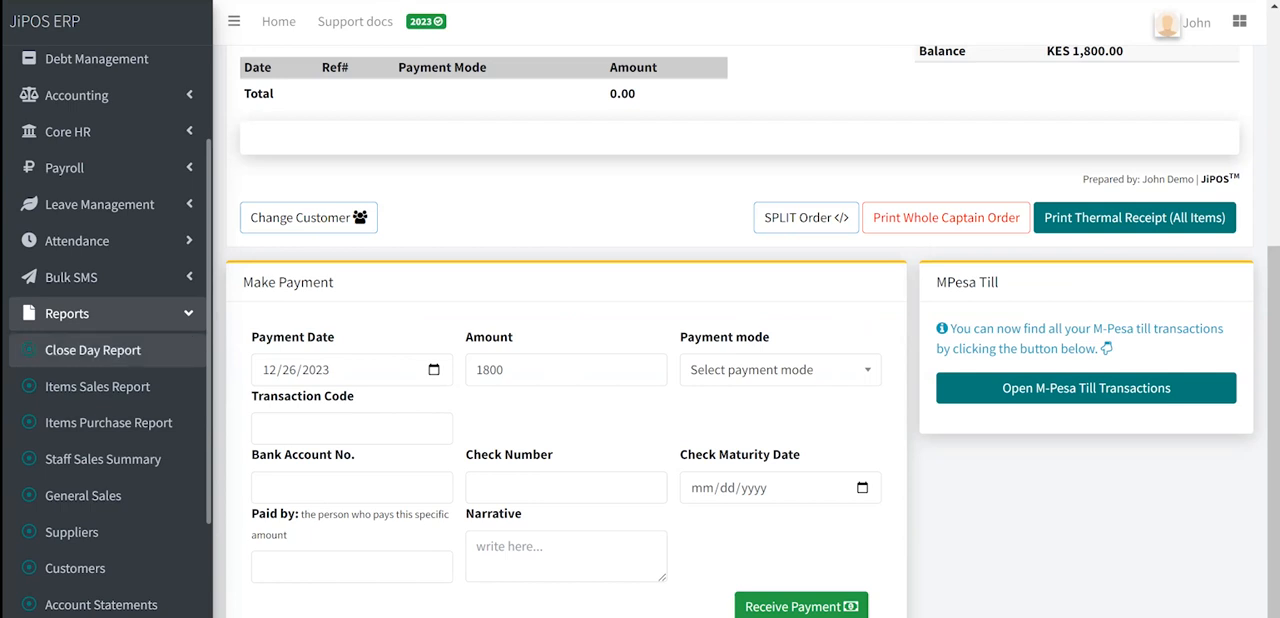
left_click(93, 350)
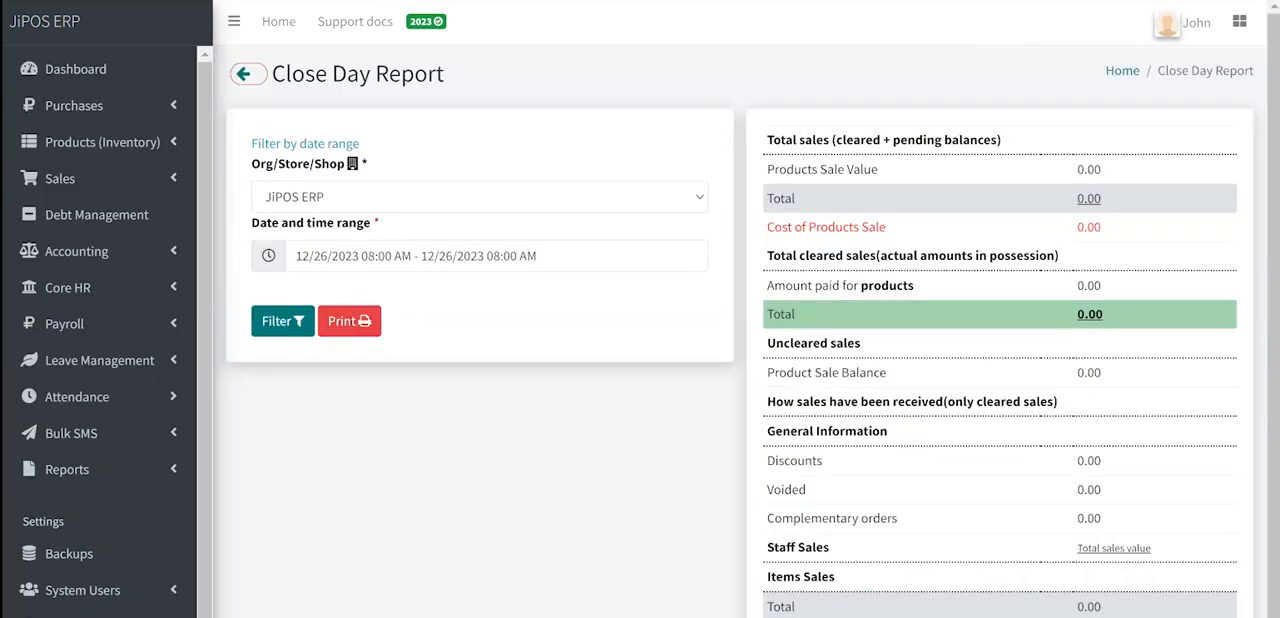
left_click(480, 197)
left_click(480, 430)
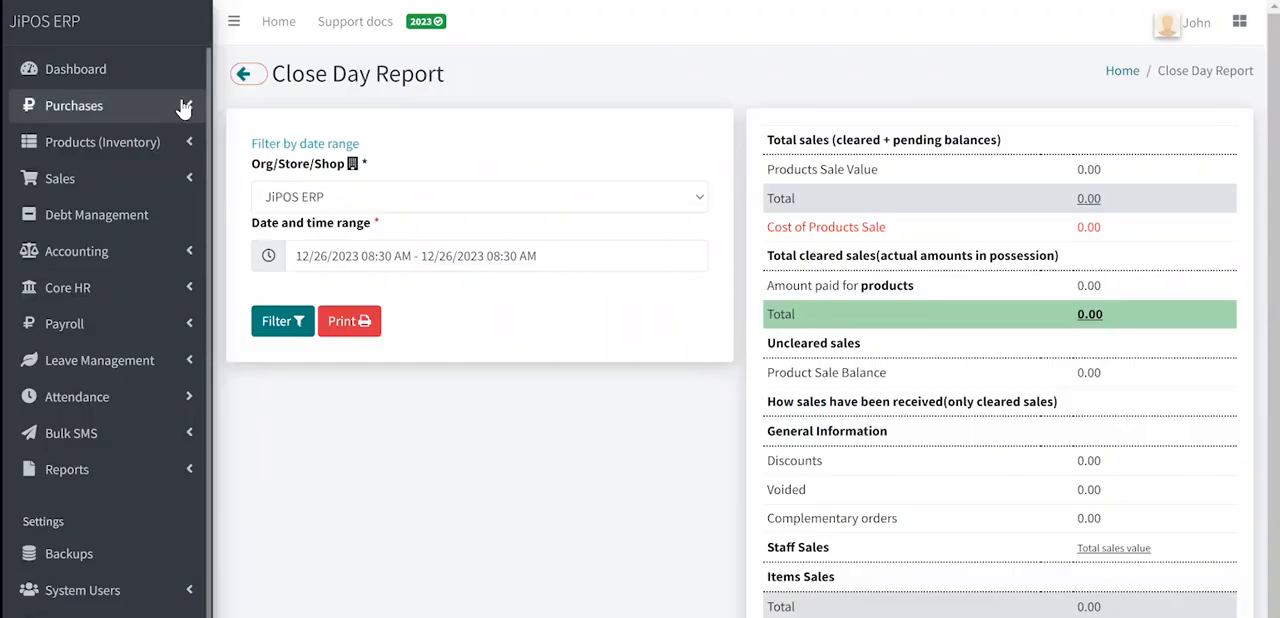
left_click(95, 66)
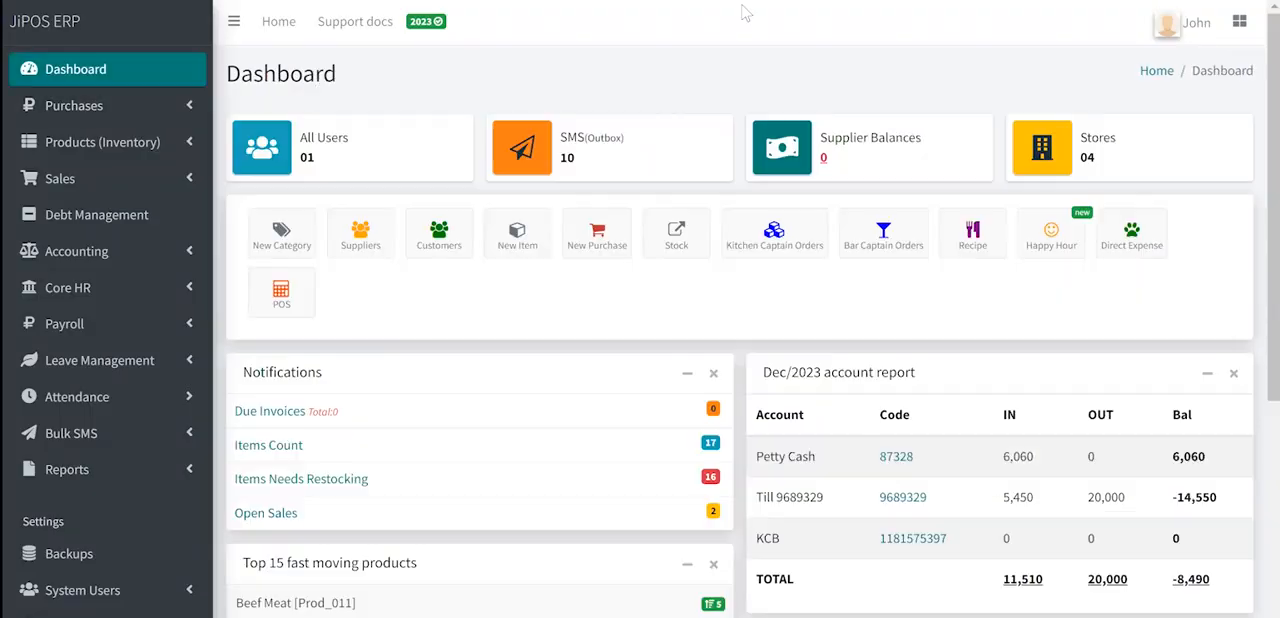